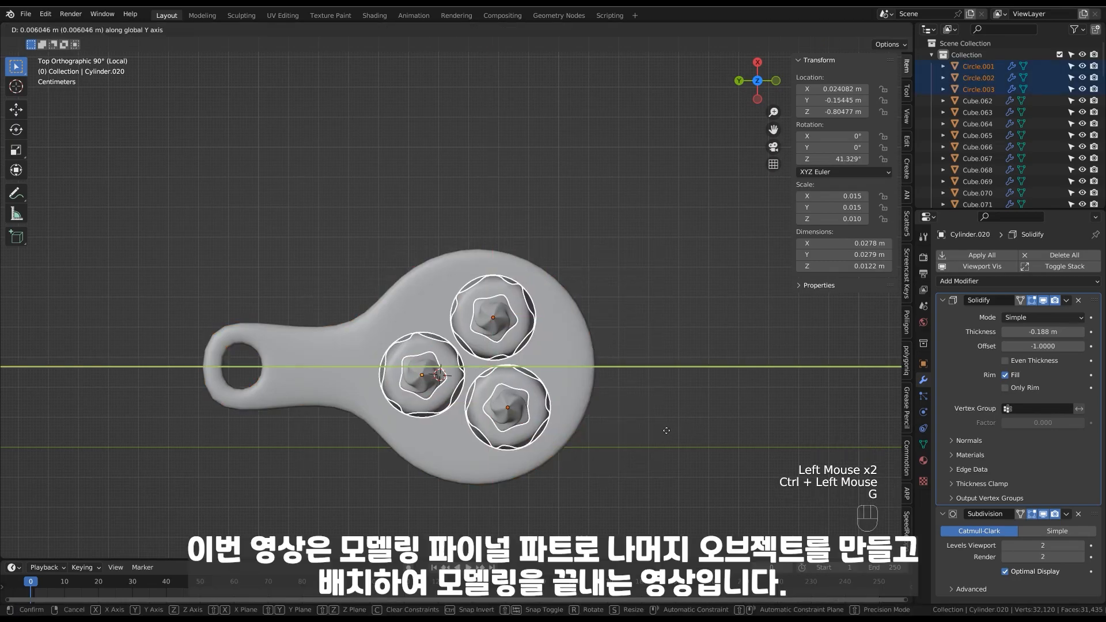
Arrange the three small desserts on the round part of the paddle-shaped plate by moving and rotating the selected pieces.
click(668, 404)
click(541, 426)
mouse_move(668, 403)
ctrl+middle_down()
mouse_move(663, 369)
mouse_move(666, 426)
mouse_move(651, 461)
mouse_move(682, 391)
mouse_move(668, 392)
ctrl+middle_up()
shift+click(511, 374)
shift+click(511, 329)
key(g)
click(645, 452)
key(r)
click(688, 378)
key(g)
click(693, 360)
middle_drag(668, 391, 590, 313)
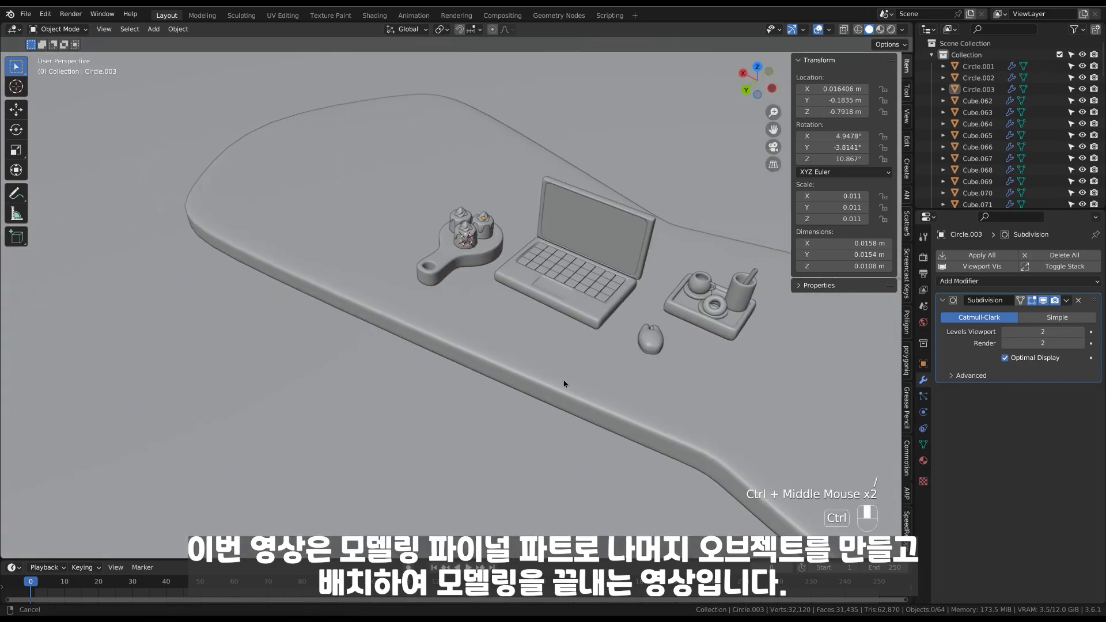
Add an 11-vertex cylinder on the table beside the laptop and scale it uniformly to 0.042.
middle_drag(565, 382, 553, 393)
shift+middle_drag(553, 393, 541, 398)
click(541, 398)
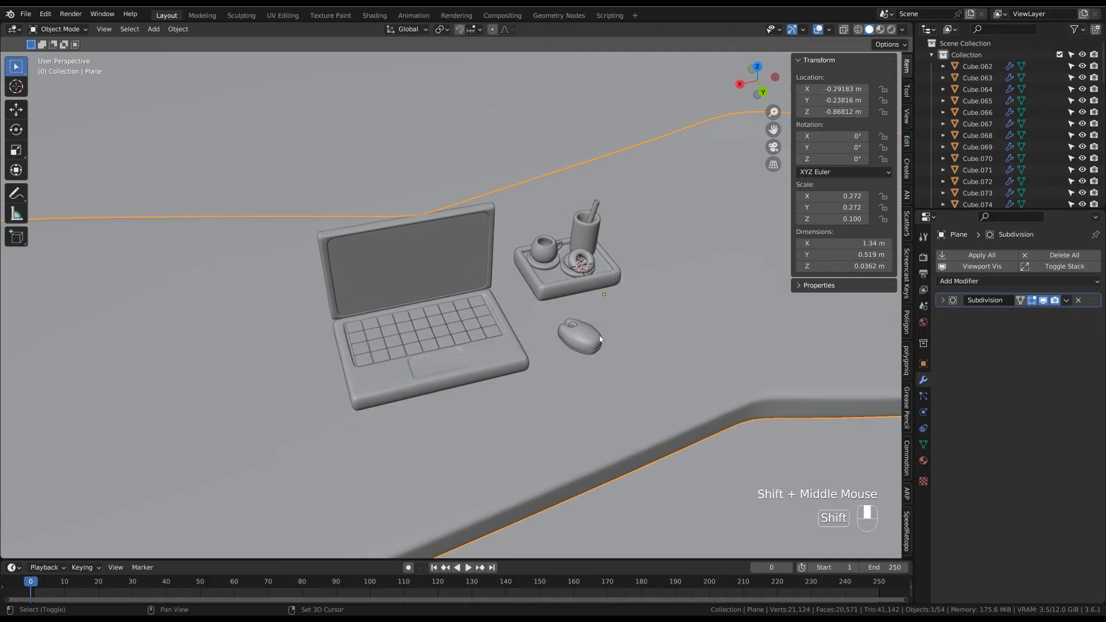
mouse_move(599, 363)
ctrl+middle_down()
mouse_move(588, 378)
mouse_move(604, 345)
ctrl+middle_up()
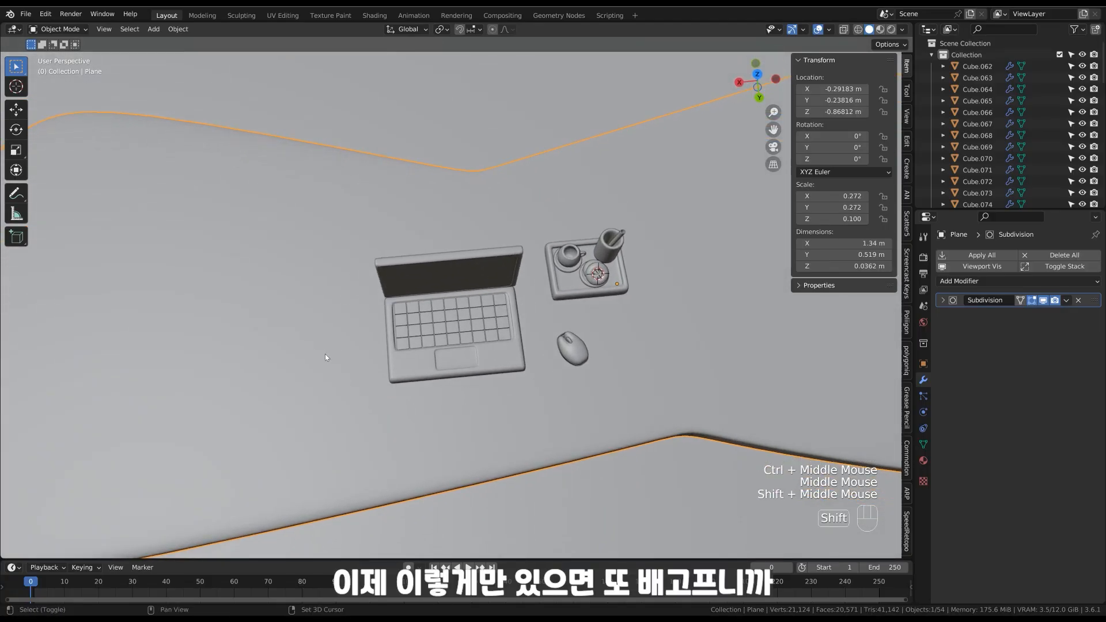
key(shift+a)
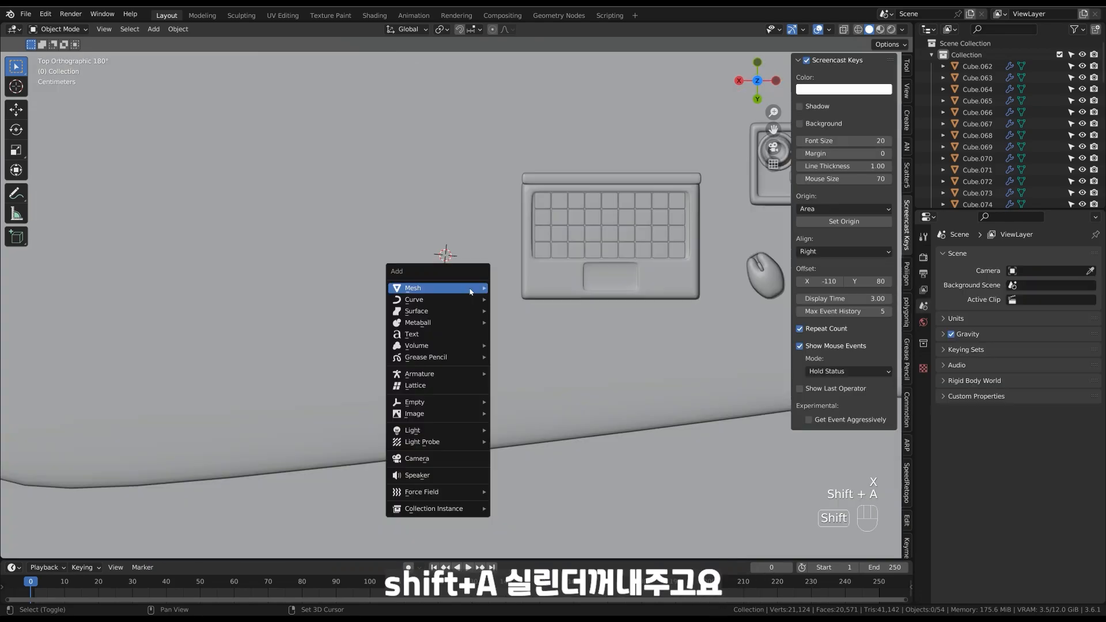
mouse_move(455, 288)
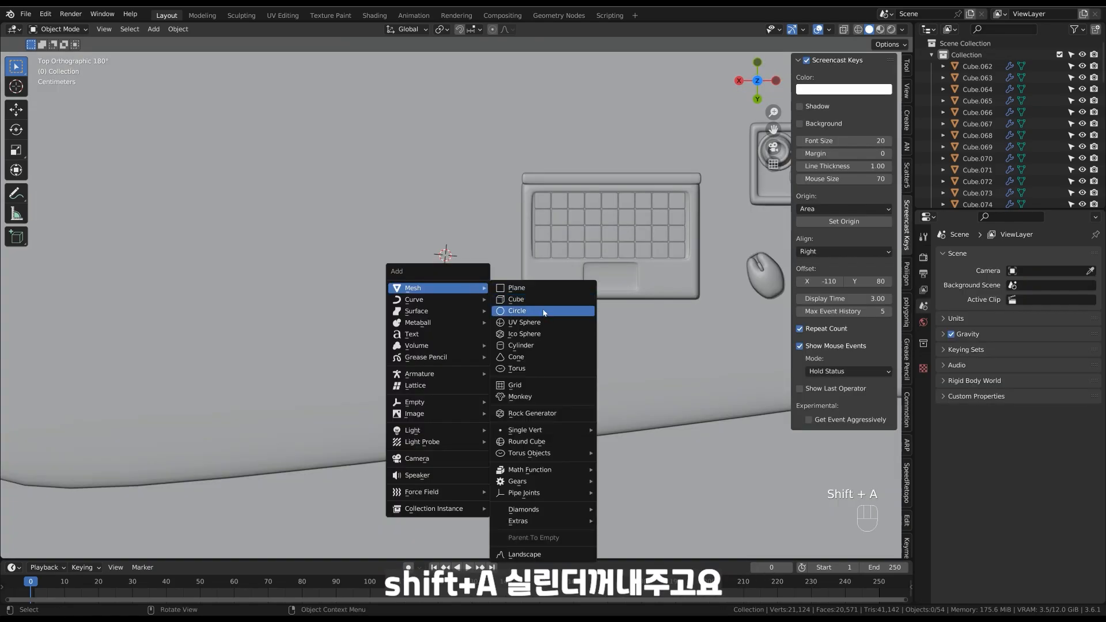
click(546, 345)
key(s)
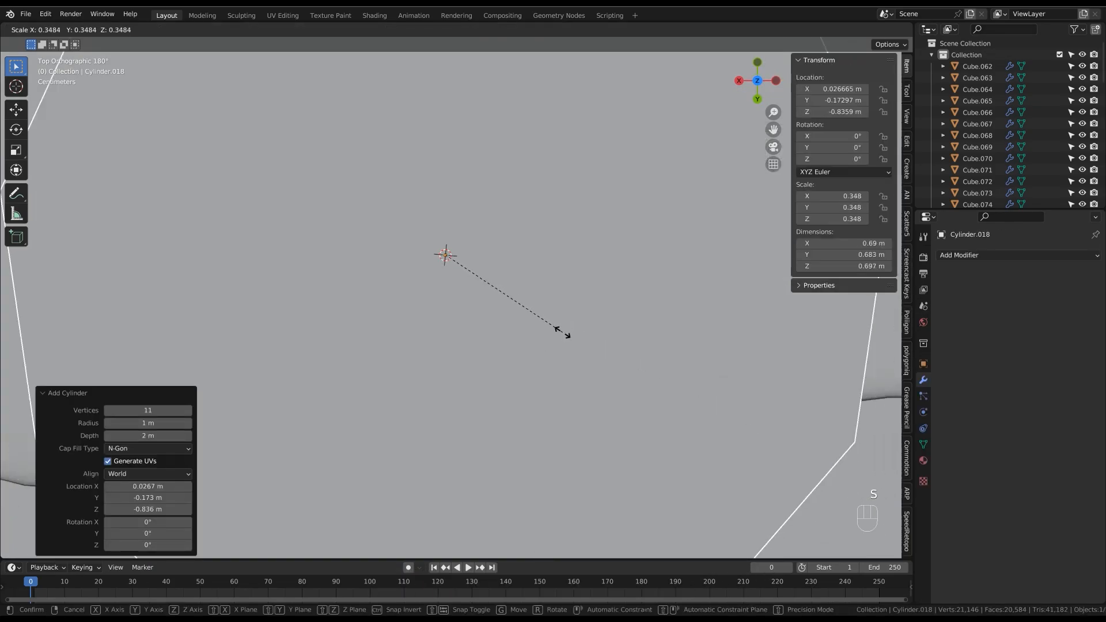
click(460, 269)
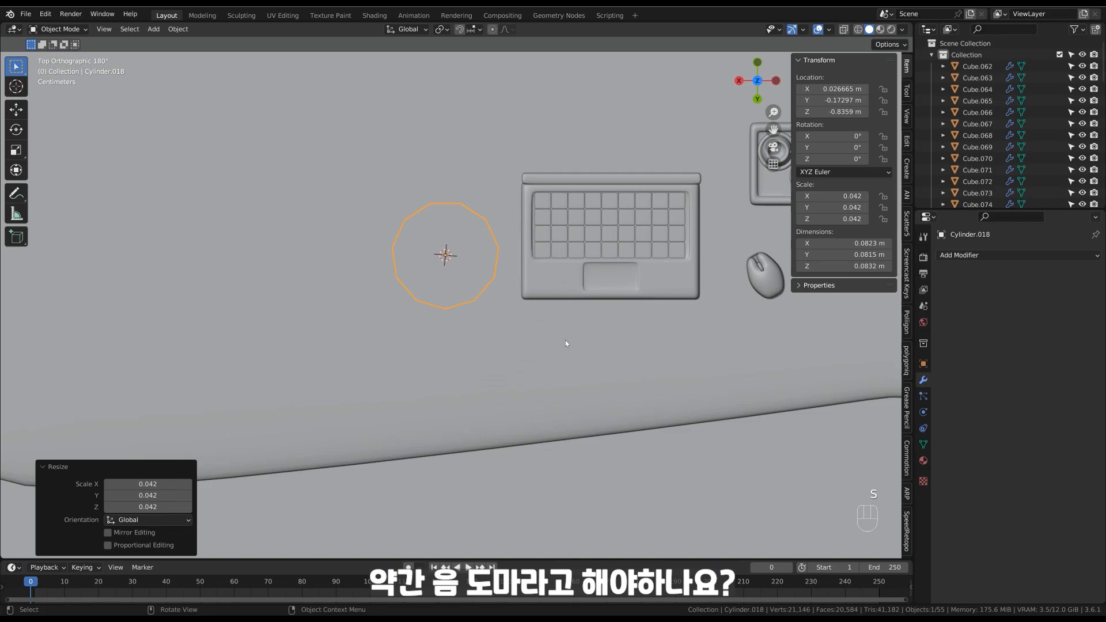
Flatten the cylinder along Z to a scale of about 0.011 and raise it 0.011202 m onto the tabletop.
middle_drag(559, 338, 586, 299)
key(s)
key(z)
click(511, 252)
key(g)
key(z)
click(565, 306)
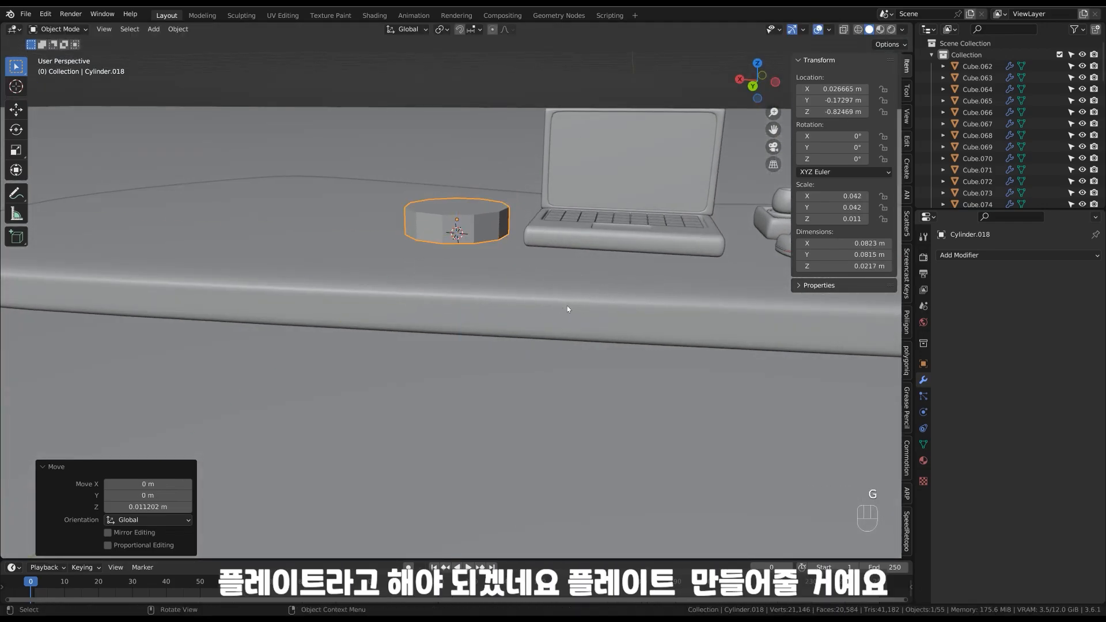
Rotate the flat cylinder about its vertical axis to a Z rotation of about -16.6° so one side face points forward.
alt+middle_drag(566, 308, 579, 357)
key(r)
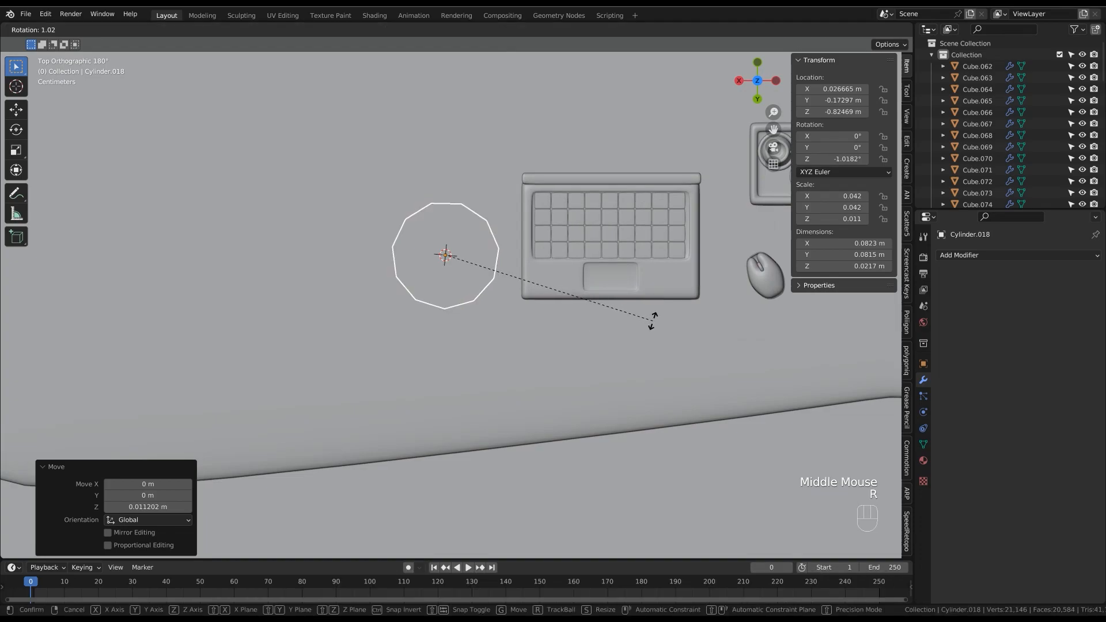
click(643, 359)
mouse_move(642, 358)
alt+middle_down()
mouse_move(608, 345)
mouse_move(772, 260)
mouse_move(700, 372)
mouse_move(640, 375)
alt+middle_up()
shift+middle_drag(639, 375, 621, 392)
key(r)
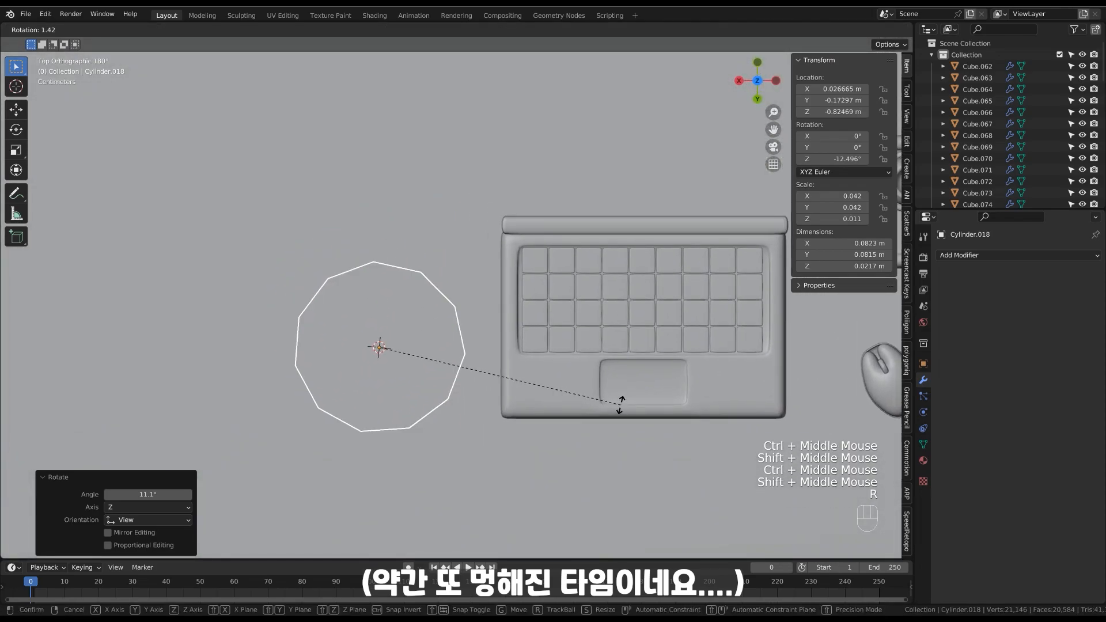
click(616, 424)
ctrl+middle_drag(615, 423, 549, 334)
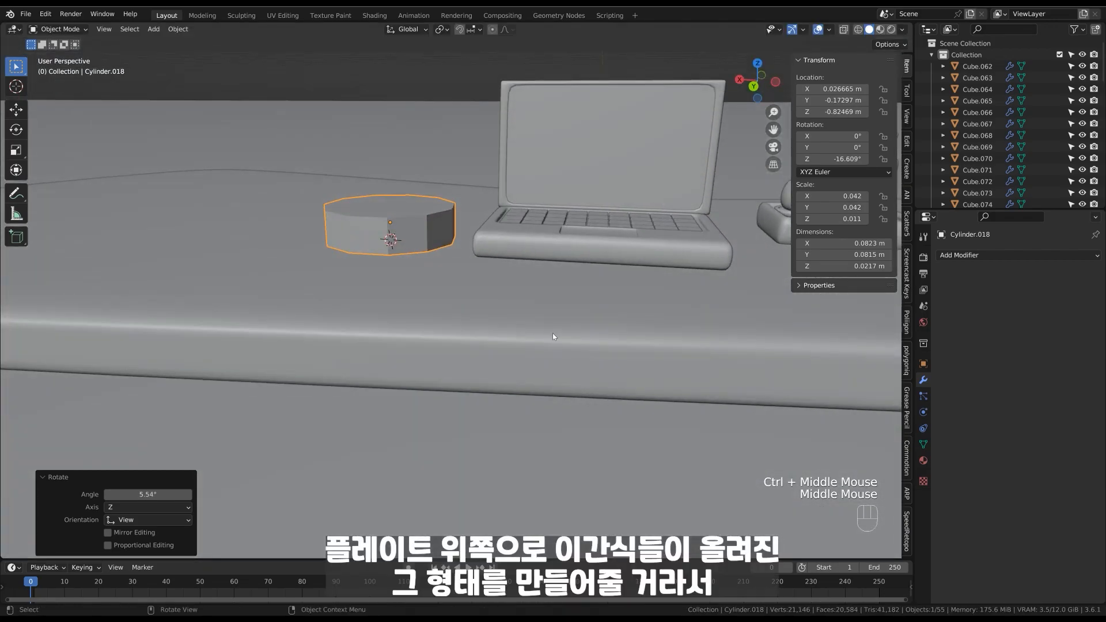
Scale the flat cylinder along Z by 0.986.
key(s)
key(z)
click(619, 322)
middle_drag(622, 323, 395, 255)
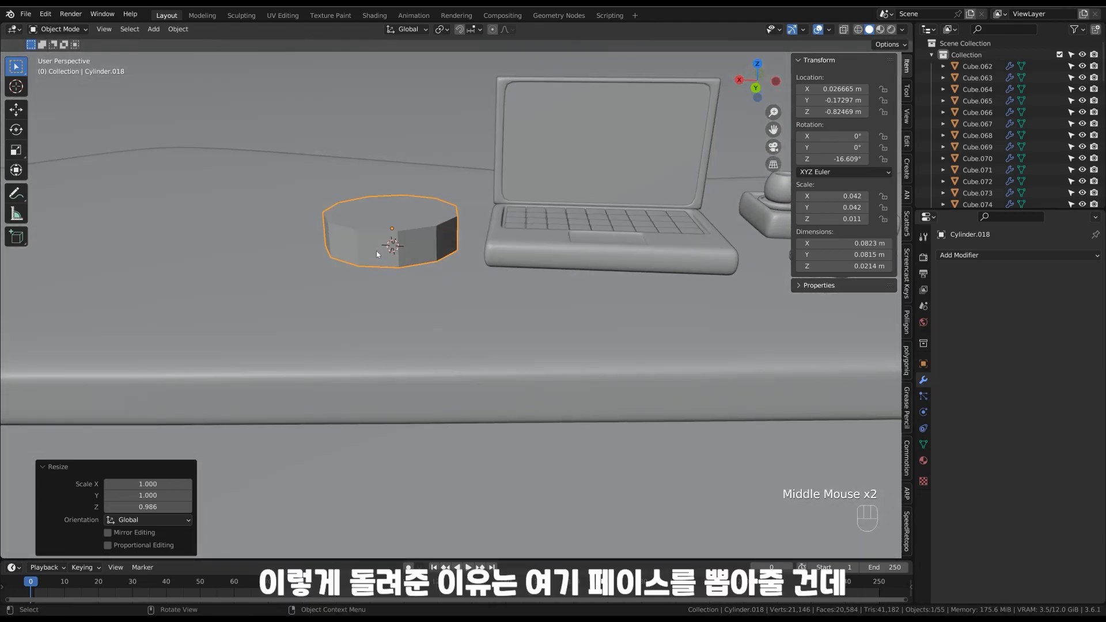
Extrude the cylinder's front side face twice along Y to form a handle, the second section by 0.019926 m.
click(349, 494)
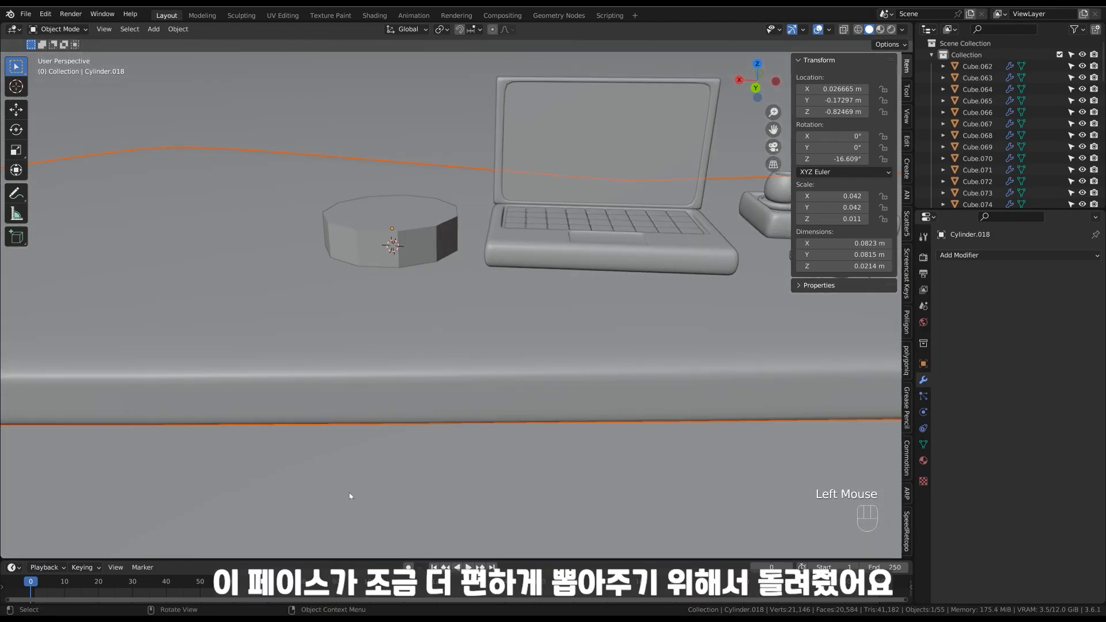
click(390, 259)
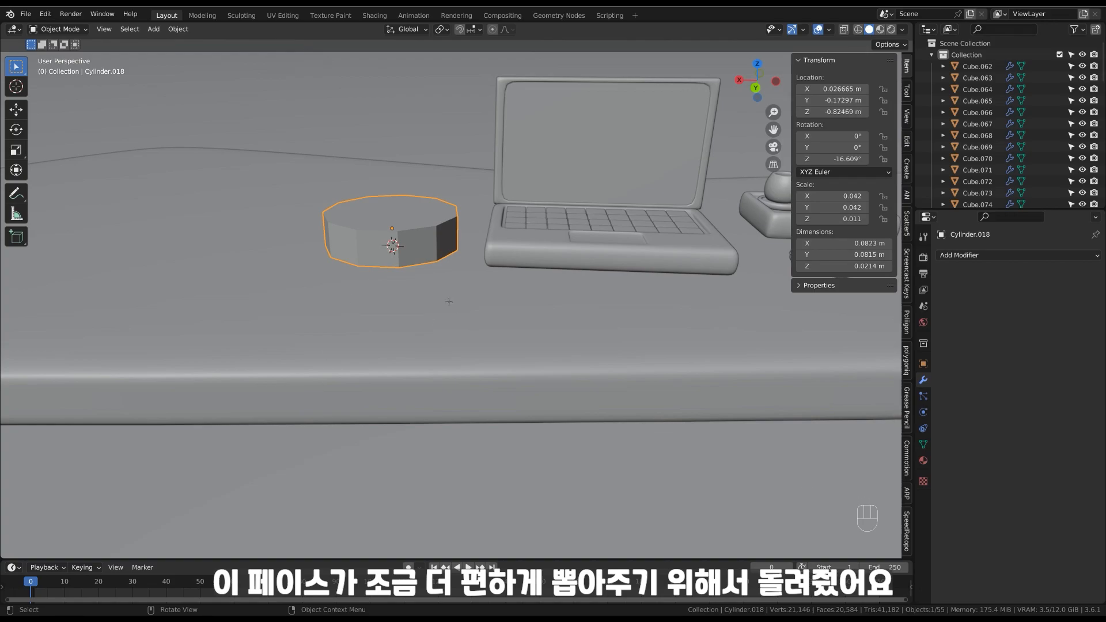
key(Tab)
click(374, 254)
key(3)
middle_drag(460, 306, 584, 291)
key(e)
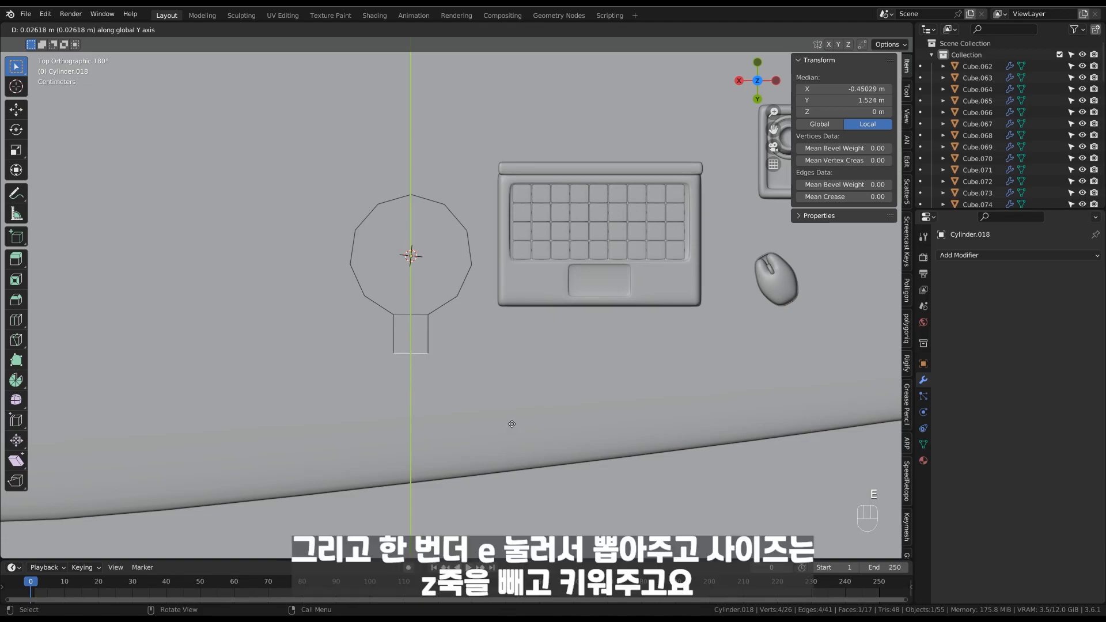
click(511, 437)
key(e)
click(528, 437)
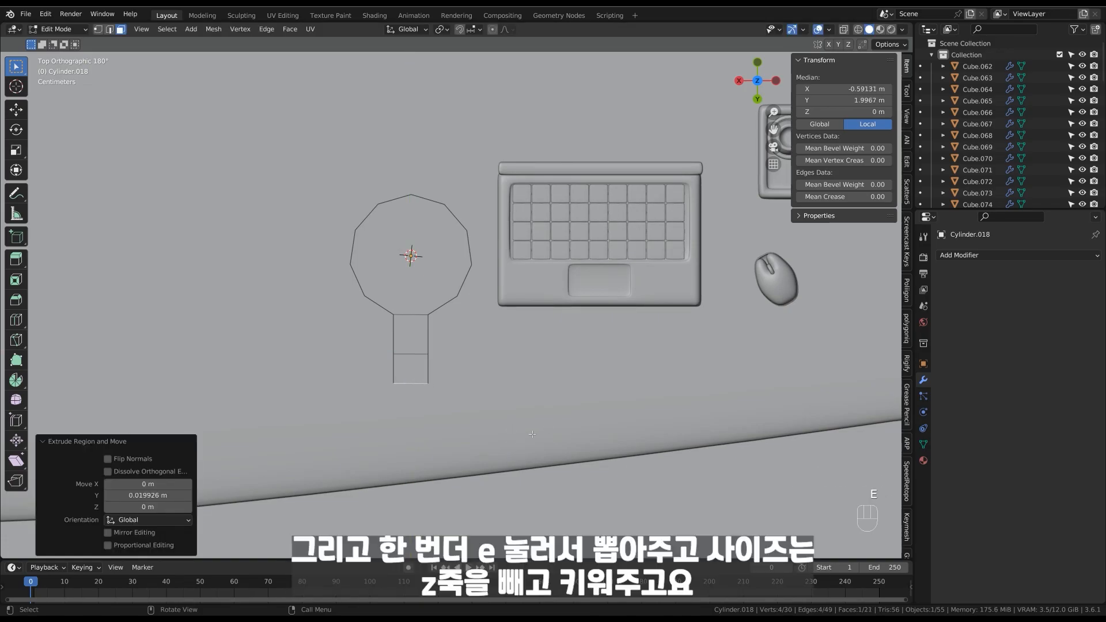
Widen the handle's end face by a factor of about 1.36 with the Z axis excluded.
key(s)
key(shift+z)
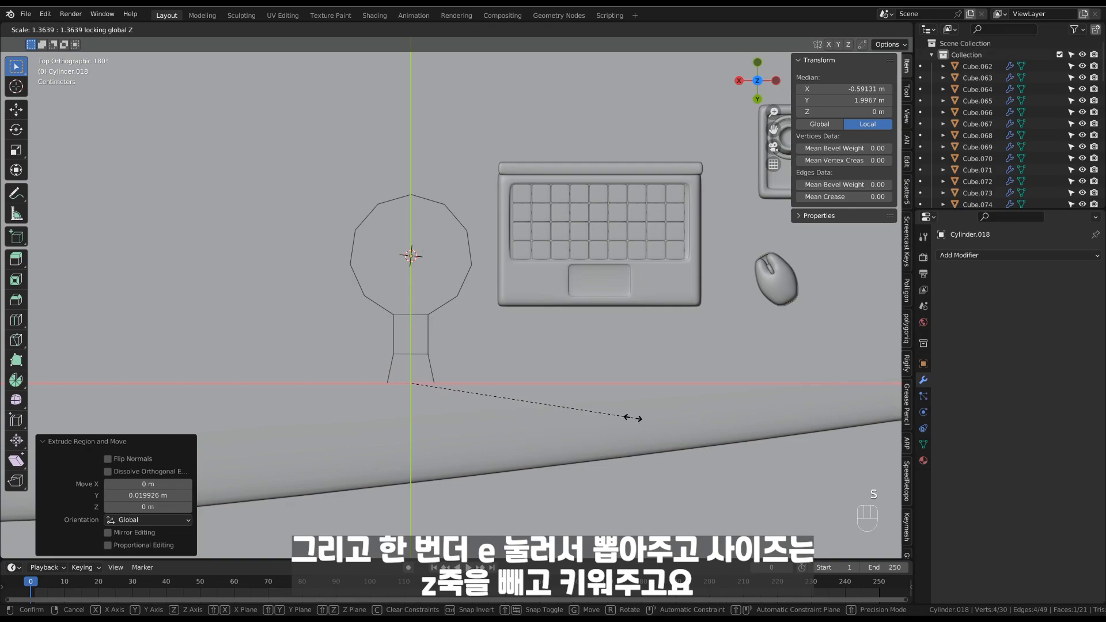
click(645, 414)
Select the top face of the handle's end section and isolate the plate in local view for mesh editing.
middle_drag(644, 414, 495, 193)
key(3)
click(360, 242)
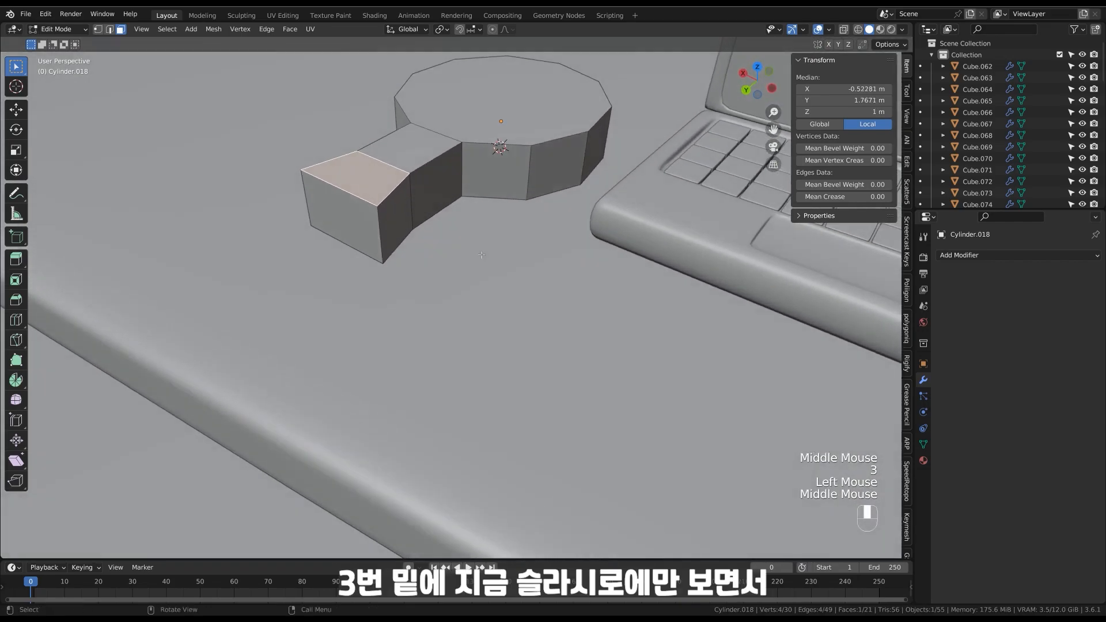
key(Tab)
key(slash)
key(Tab)
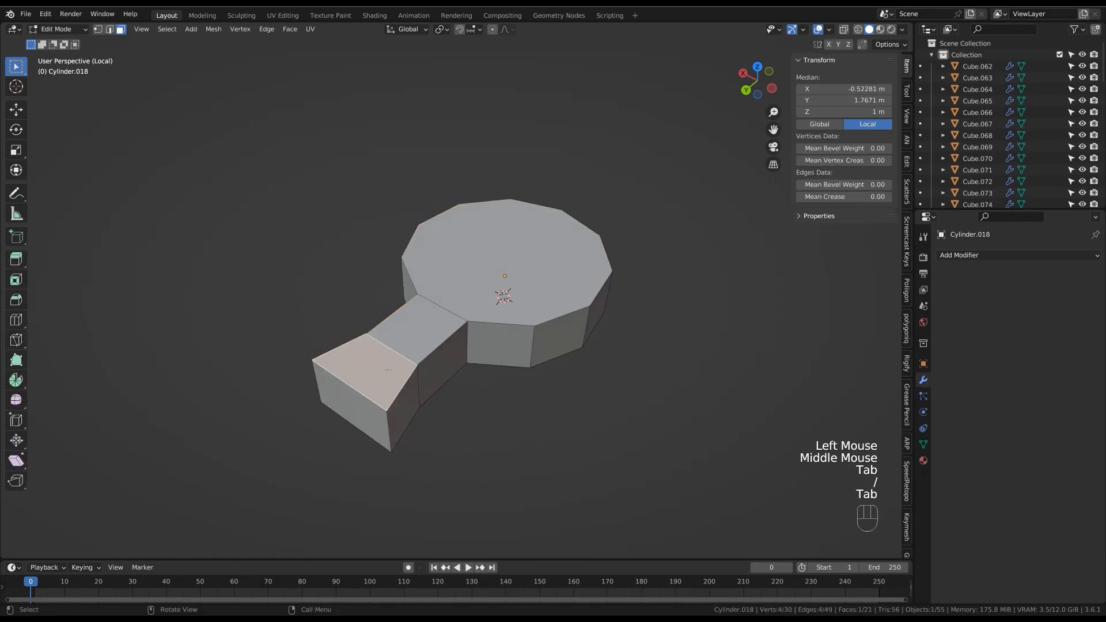
Inset the top and bottom faces of the handle's end section by 0.08385 m.
click(376, 369)
middle_drag(518, 388, 605, 363)
shift+click(541, 268)
key(i)
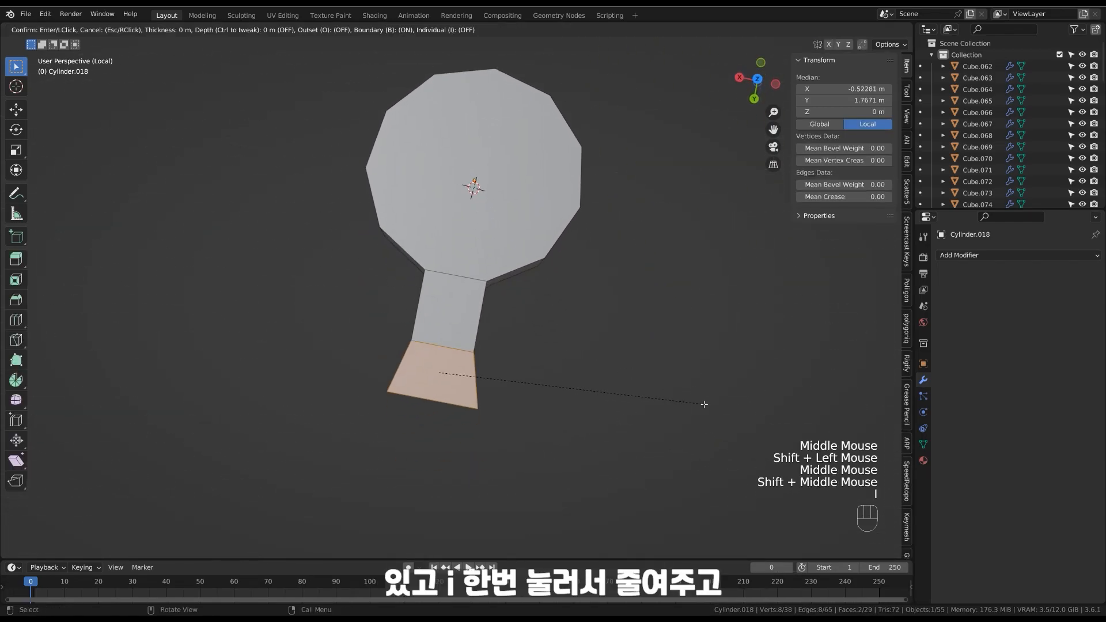
click(746, 420)
Bridge the two inset faces to cut a hole through the handle's end.
shift+middle_drag(588, 410, 553, 345)
ctrl+middle_drag(553, 346, 478, 288)
right_click(472, 288)
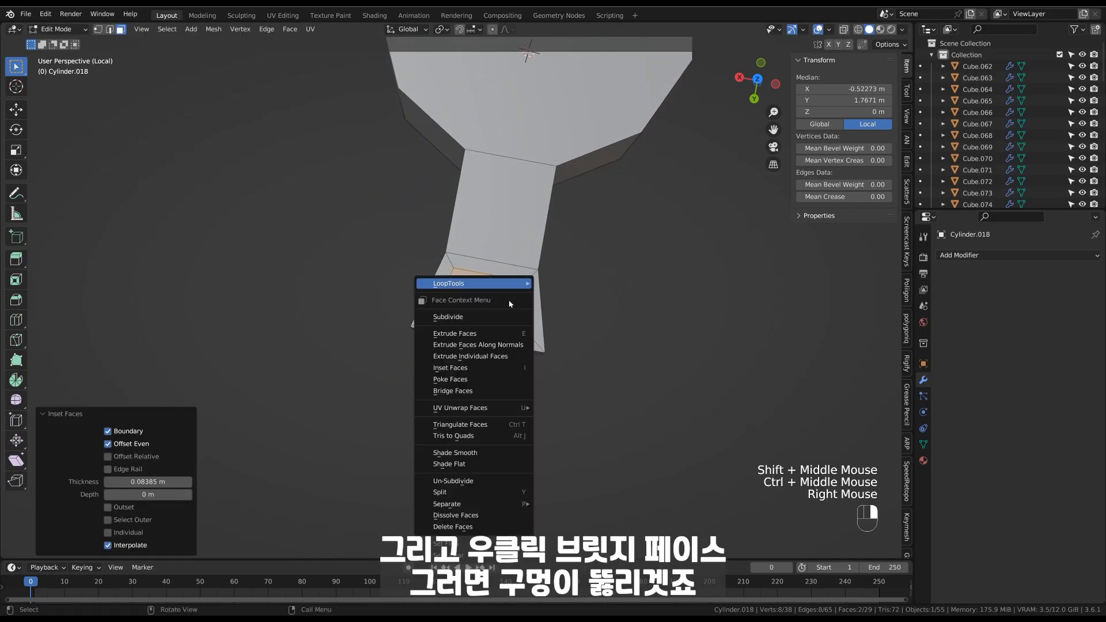
click(494, 393)
ctrl+middle_drag(494, 393, 566, 355)
Apply a level 2 Subdivision modifier to the plate and shade it smooth.
key(Tab)
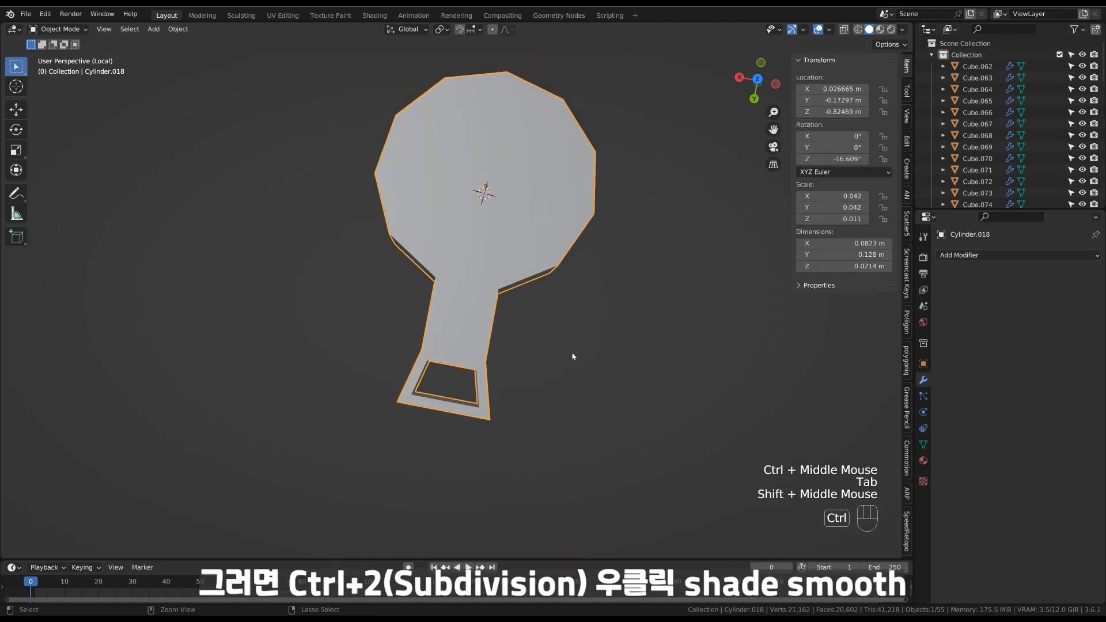
key(ctrl+2)
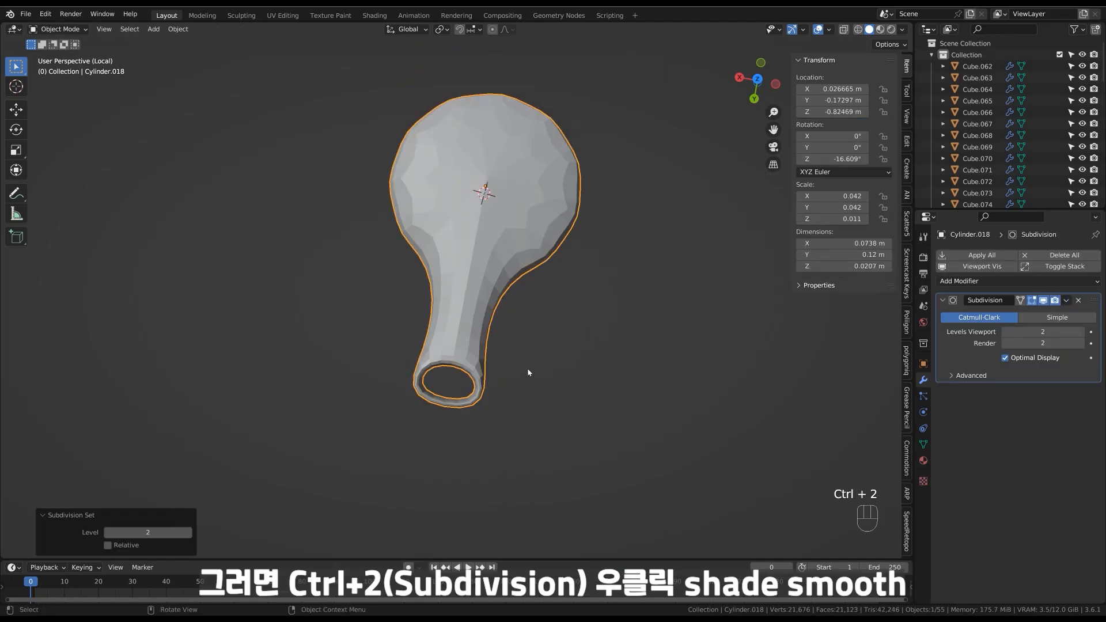
right_click(513, 313)
click(486, 292)
In top view with X-ray on, move the handle's outer end vertices 0.006134 m outward along Y.
key(Tab)
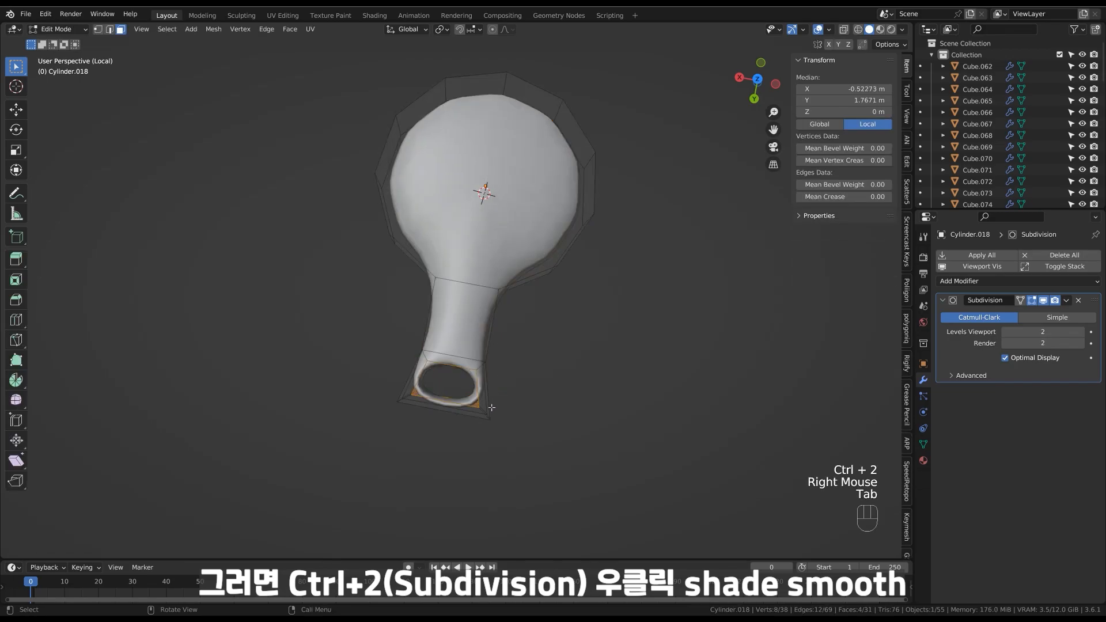
shift+middle_drag(507, 440, 422, 381)
key(ctrl+1)
drag(377, 353, 626, 416)
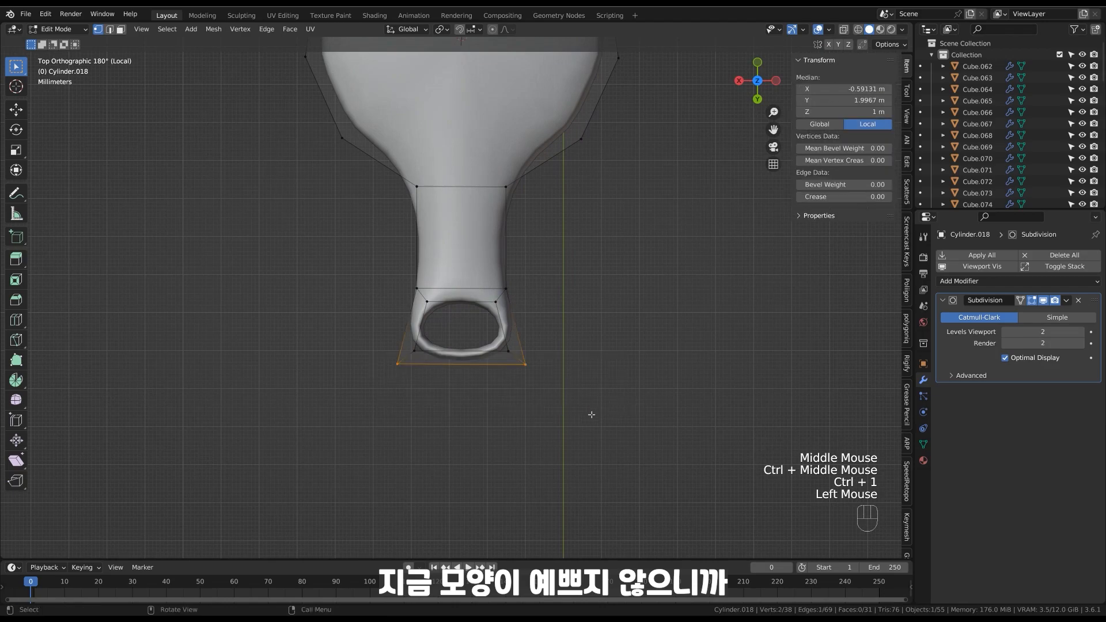
key(g)
click(540, 438)
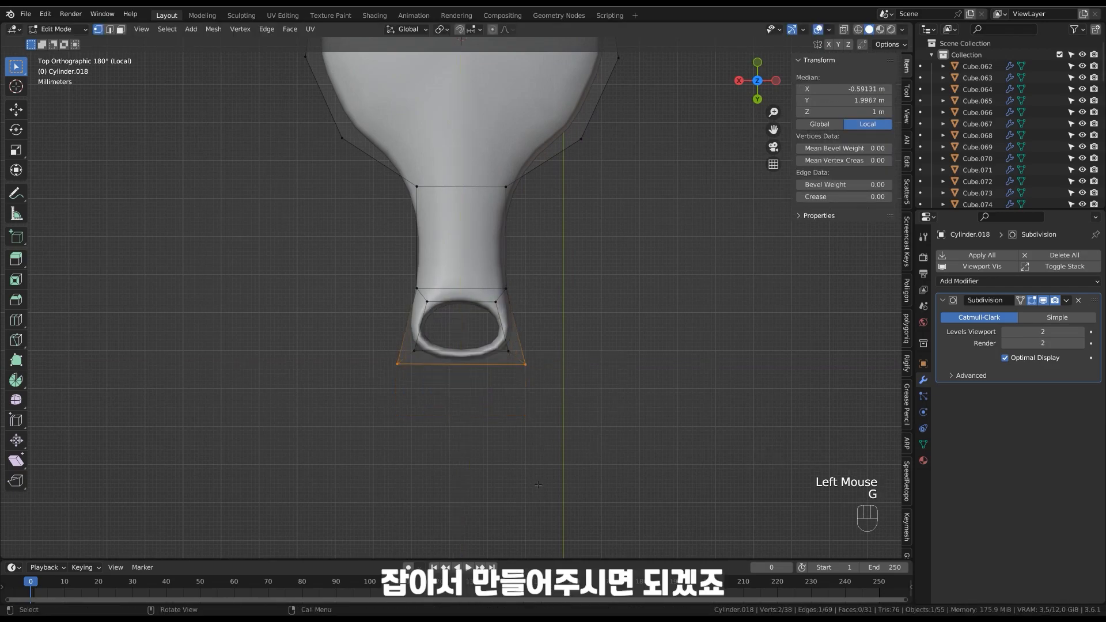
key(alt+z)
drag(602, 459, 284, 363)
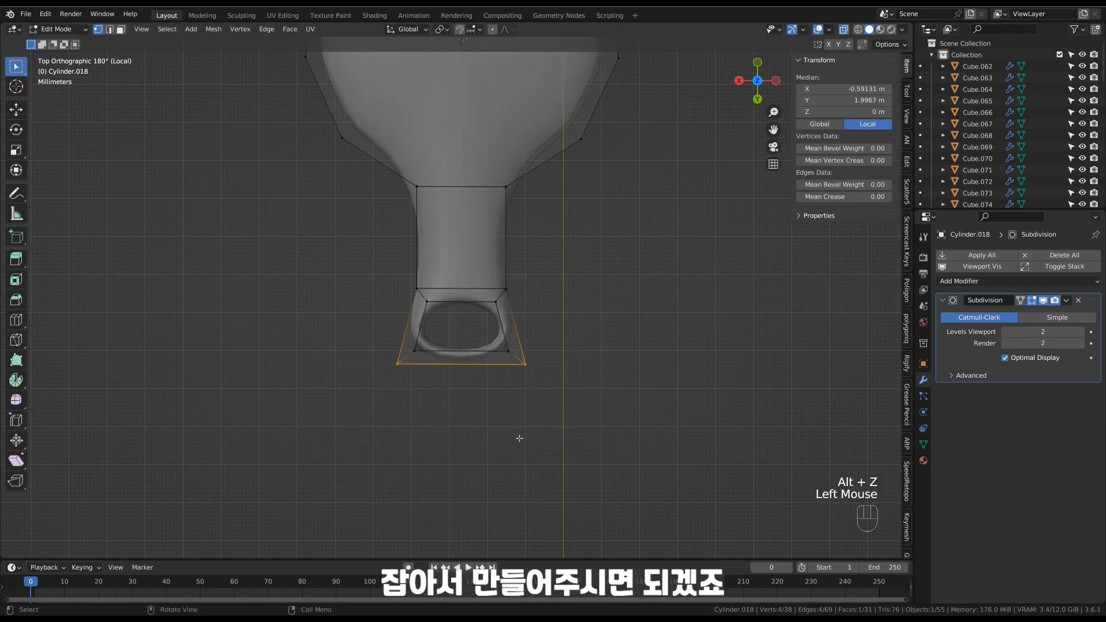
key(g)
click(511, 454)
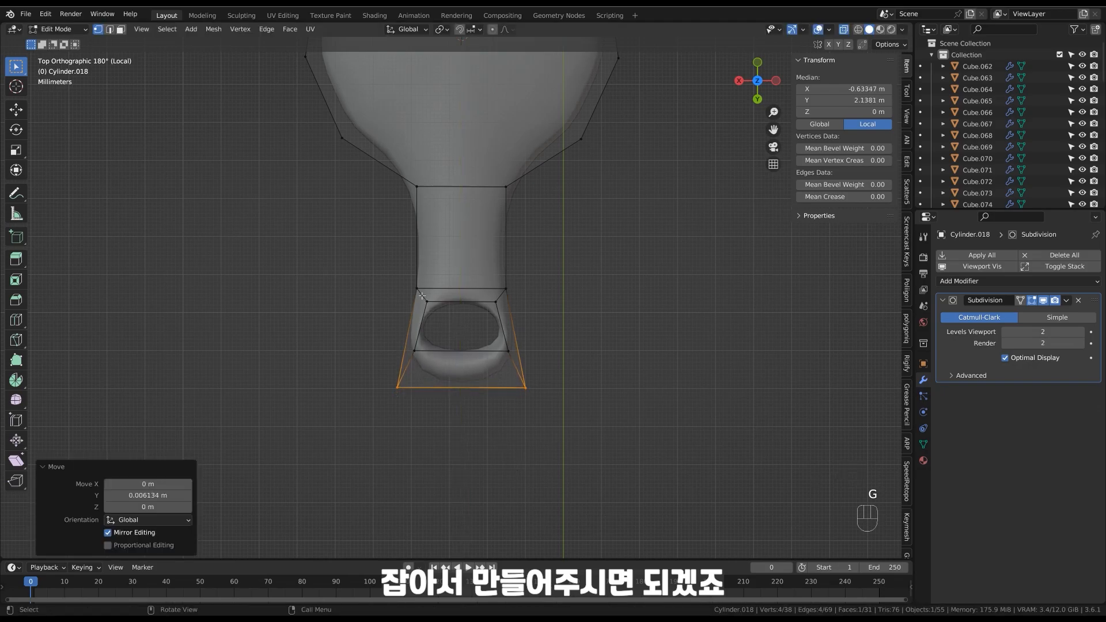
Scale the vertices around the handle's hole to about 0.65 with the Z axis excluded.
drag(423, 296, 433, 308)
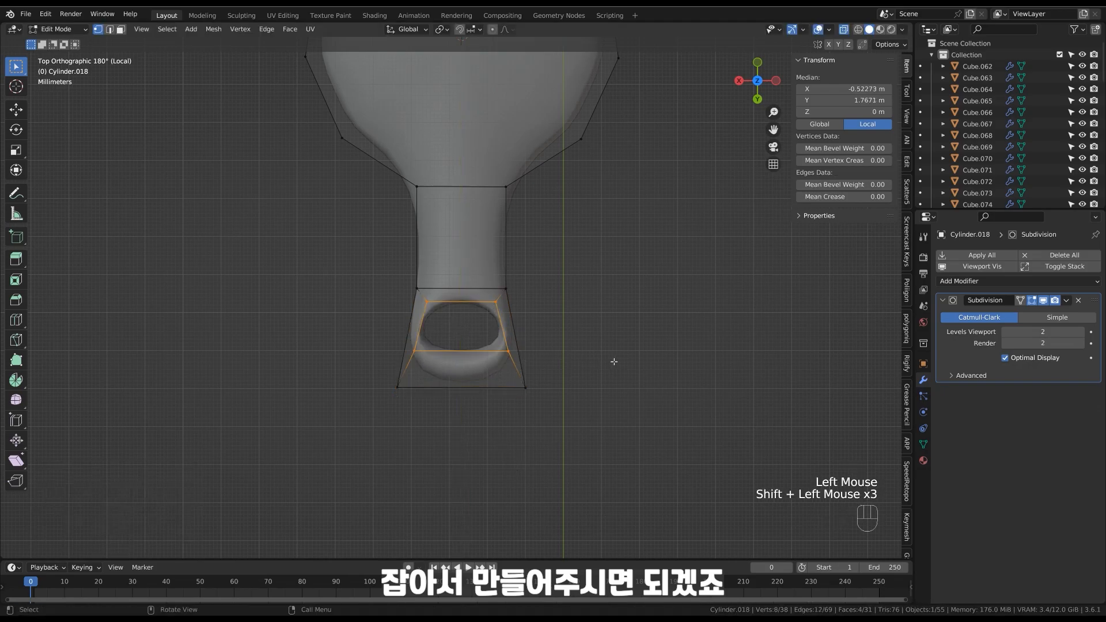
key(s)
key(shift+z)
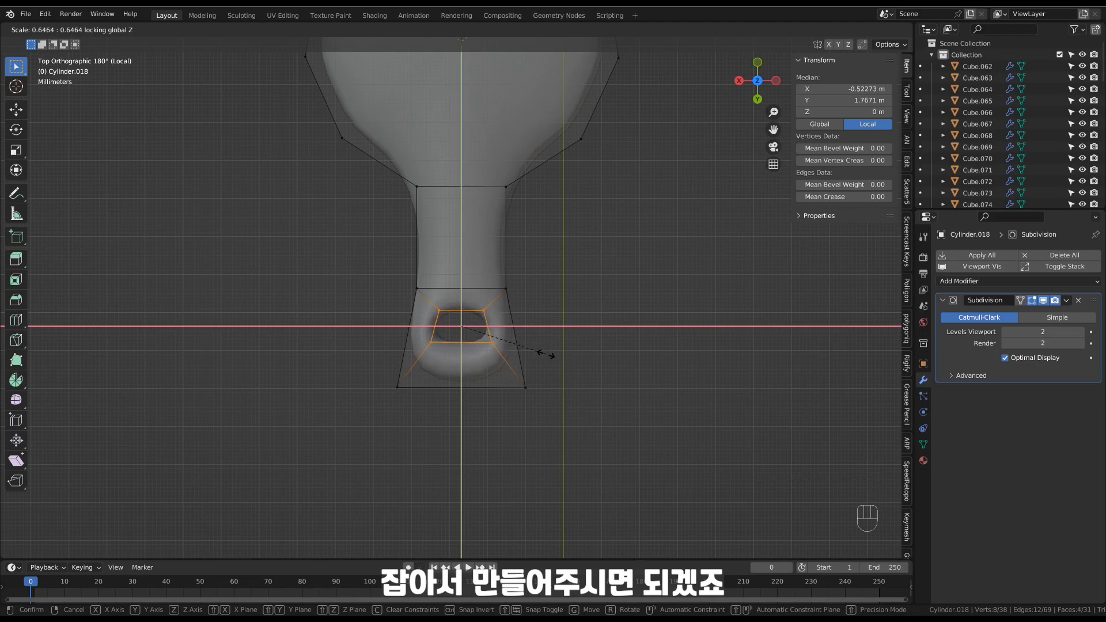
click(545, 354)
Widen the handle along X at the vertices just above the hole, then return to Object Mode with X-ray off.
drag(426, 297, 430, 300)
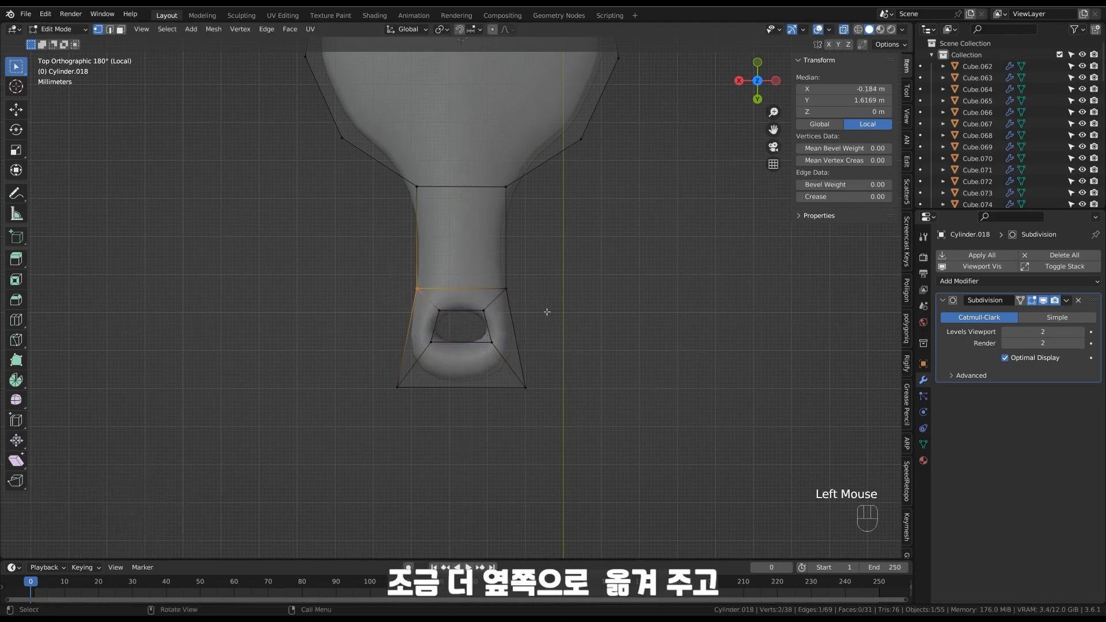
key(g)
key(x)
right_click(537, 313)
shift+drag(541, 256, 504, 295)
key(s)
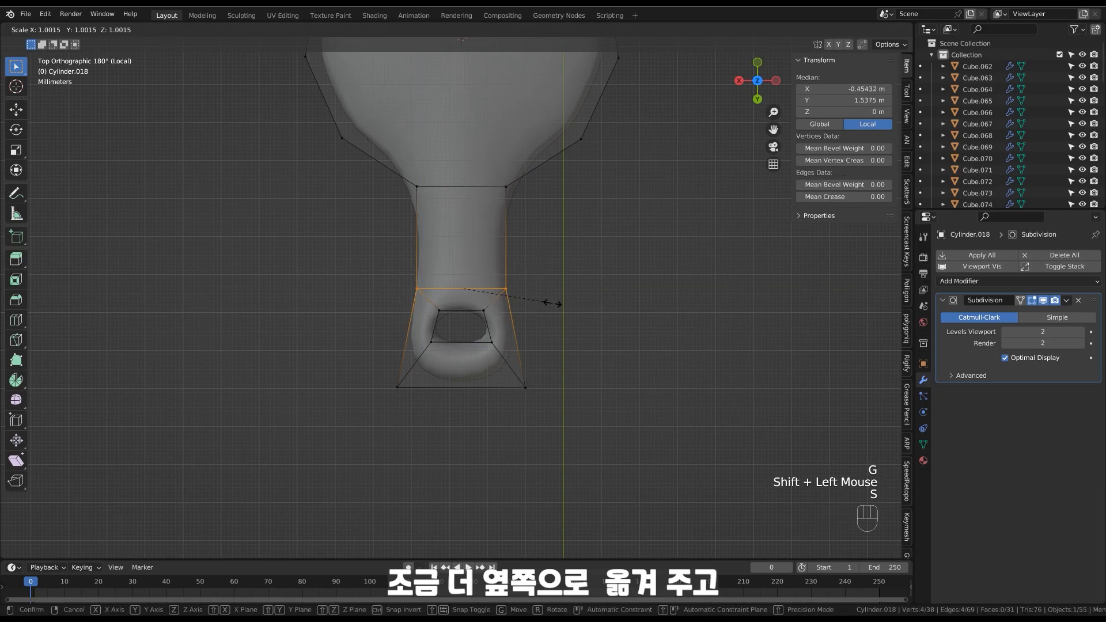
key(x)
click(572, 303)
key(Tab)
shift+middle_drag(572, 351, 538, 358)
key(alt+z)
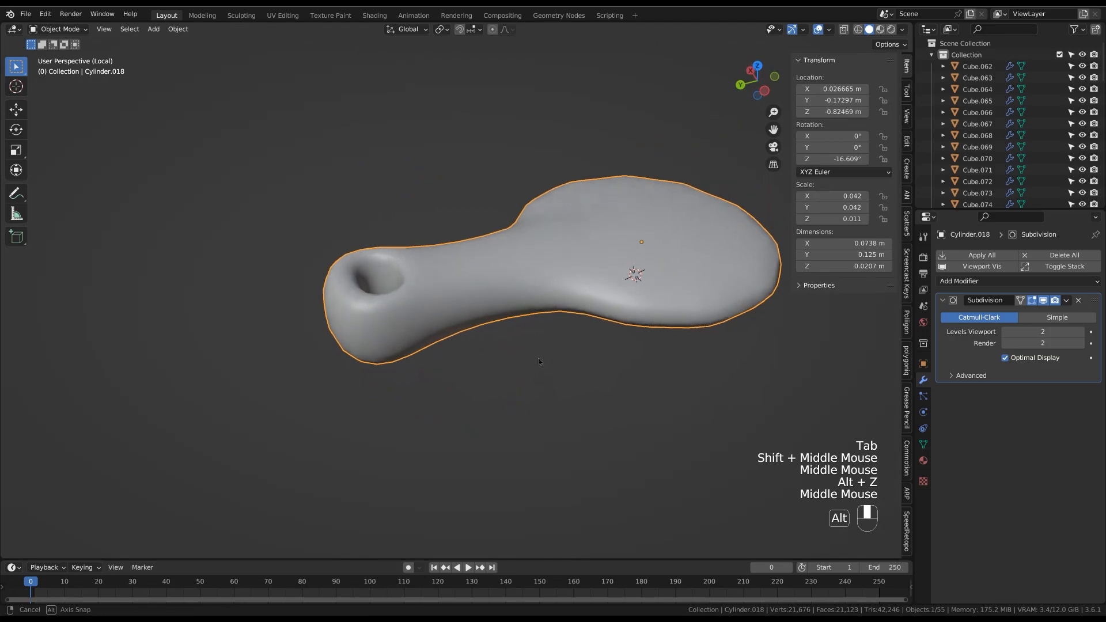
Add two edge loops around the plate's side wall, one close to the upper rim and one close to the lower rim.
key(Tab)
shift+middle_drag(700, 346, 602, 349)
key(ctrl+r)
click(556, 341)
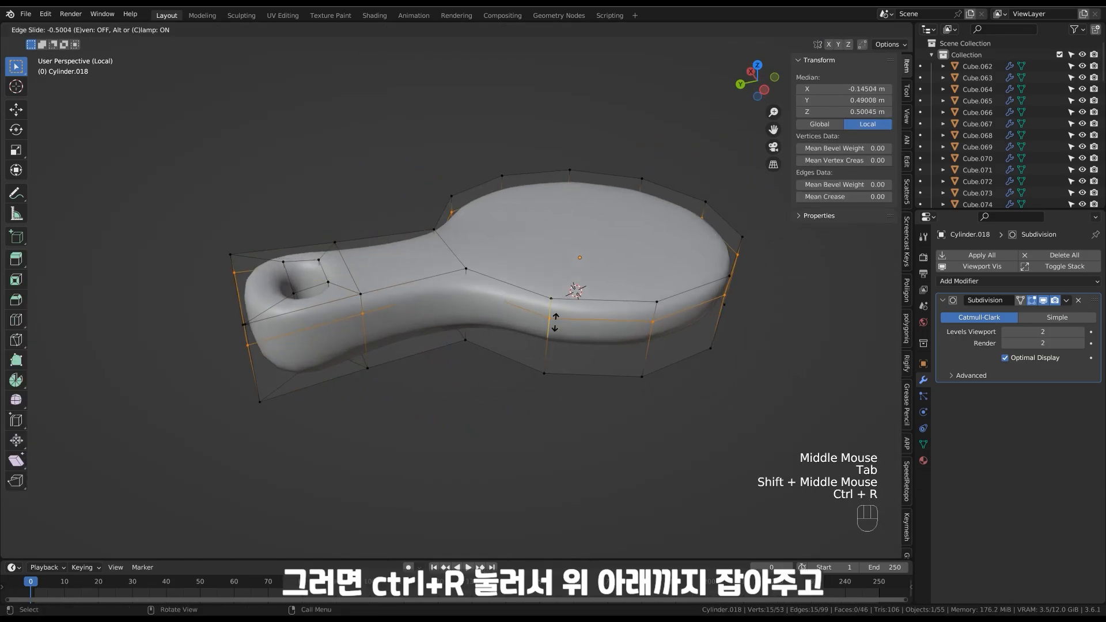
click(556, 317)
key(ctrl+r)
click(545, 336)
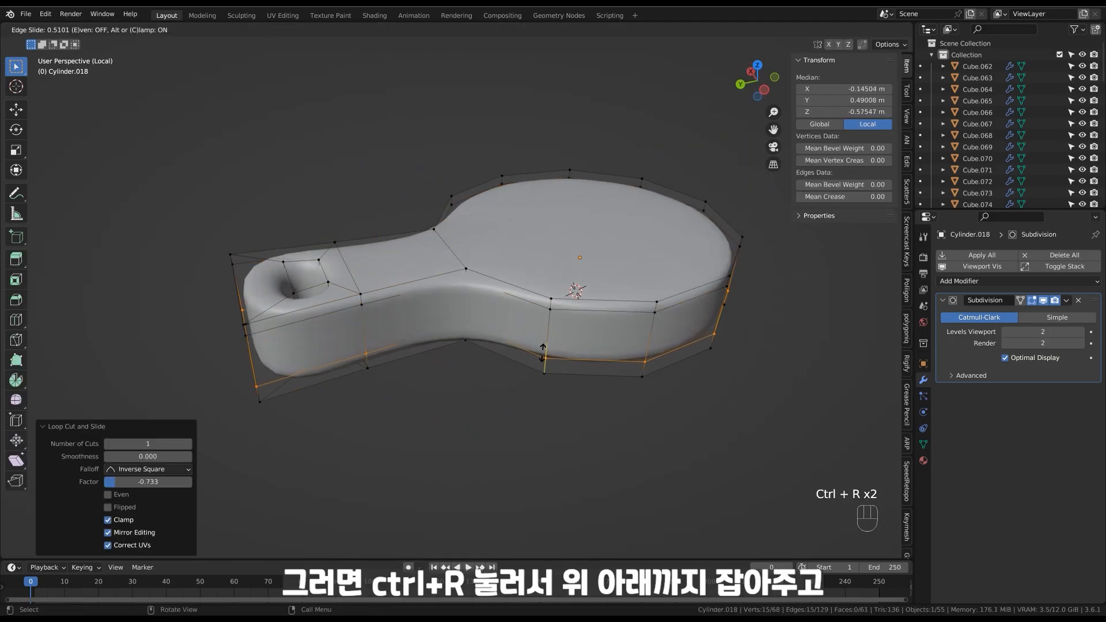
click(542, 351)
Inset the plate's round top and bottom faces together by 0.184 m.
middle_drag(542, 352, 507, 345)
shift+middle_drag(800, 250, 654, 343)
key(3)
click(607, 302)
shift+click(606, 305)
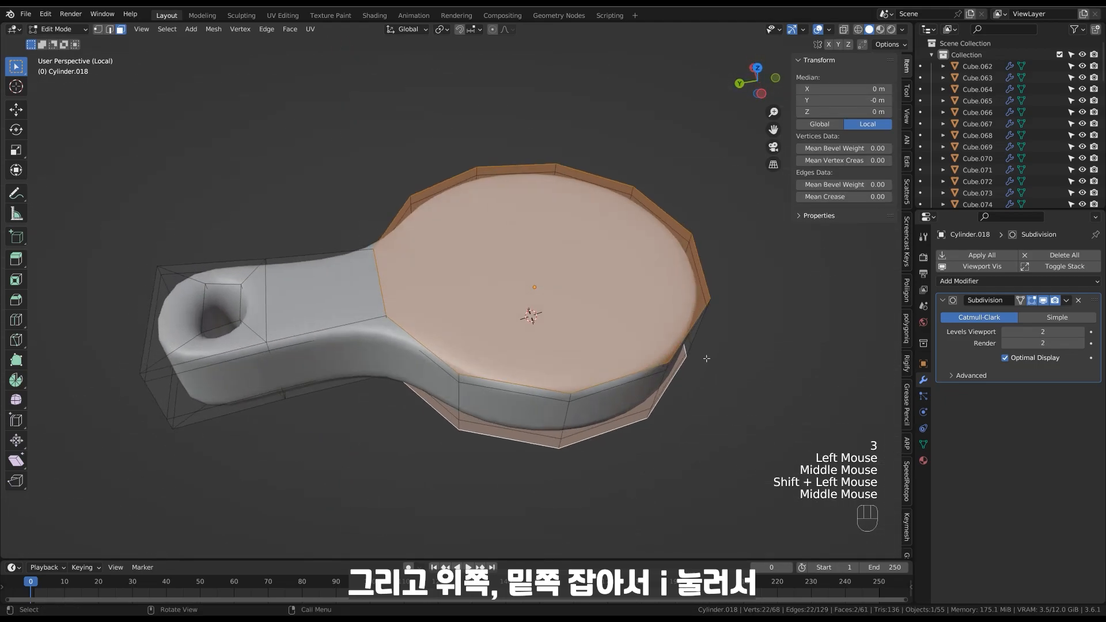
key(i)
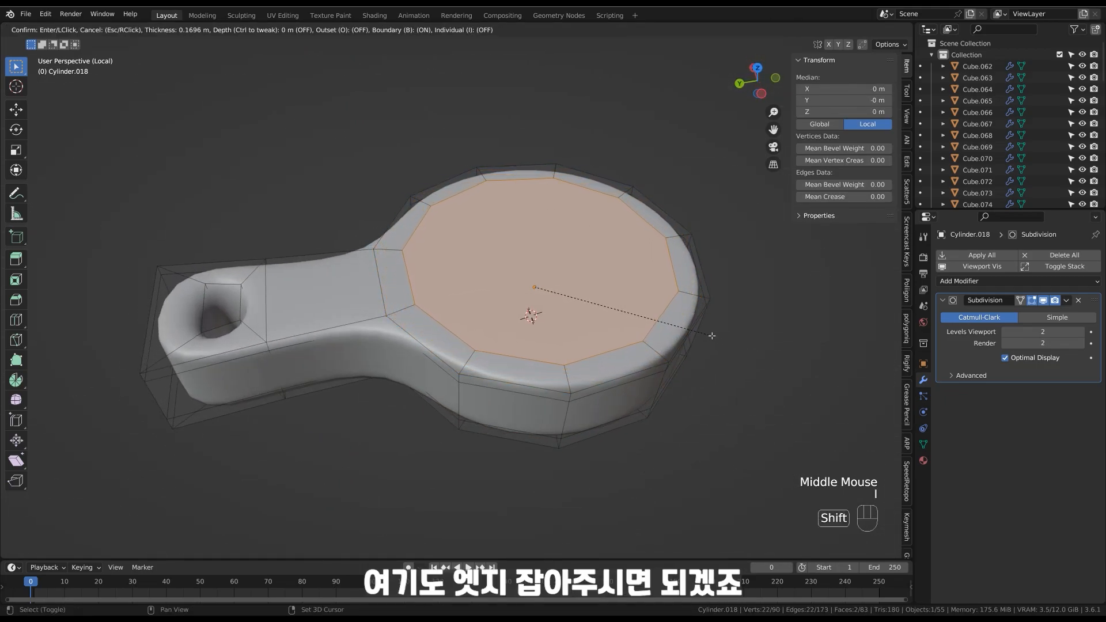
click(704, 332)
Inset the plate's top and bottom faces again by 0.7047 m, leaving only small central faces.
middle_drag(724, 356, 729, 362)
key(i)
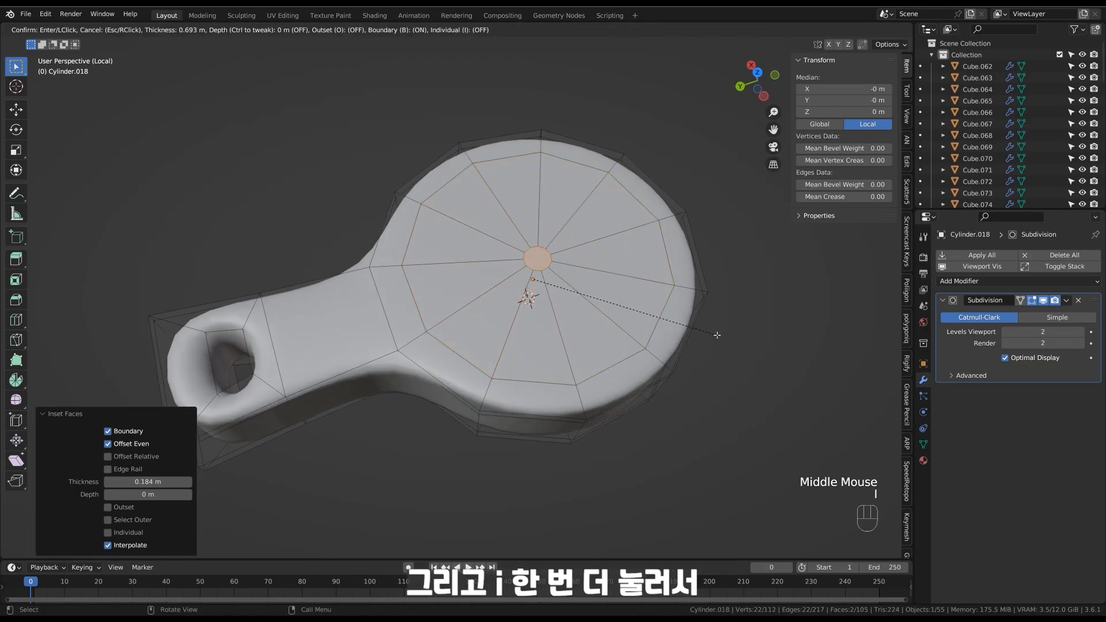
click(710, 332)
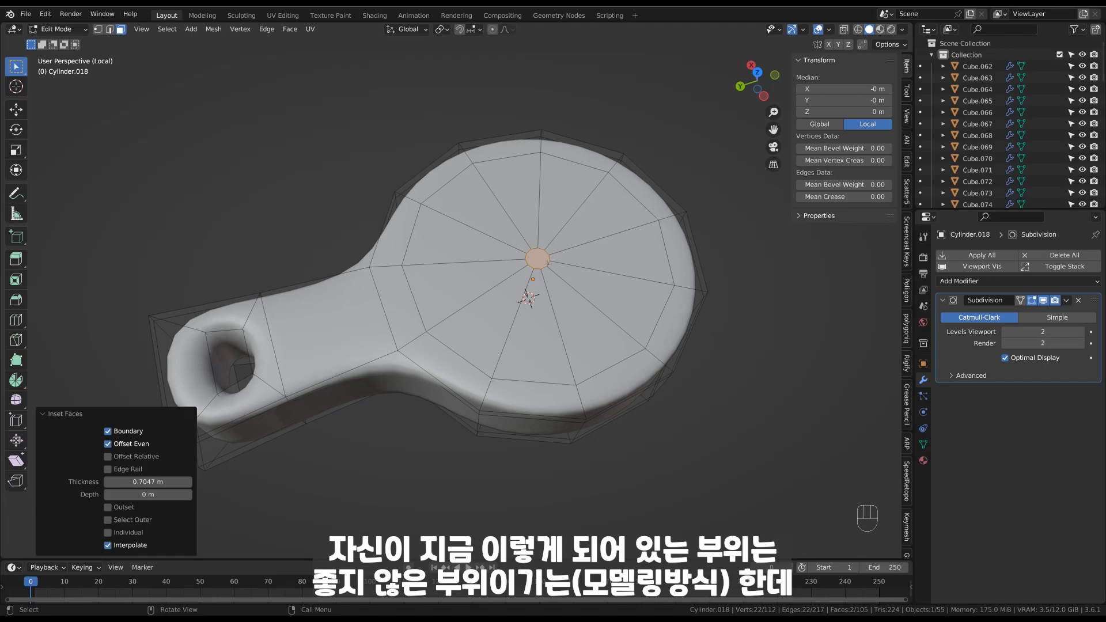
ctrl+middle_drag(549, 254, 541, 357)
key(Tab)
key(Tab)
key(Tab)
key(Tab)
Add edge loops inside the handle's hole near its upper and lower rims, with X-ray on for the second.
key(ctrl+r)
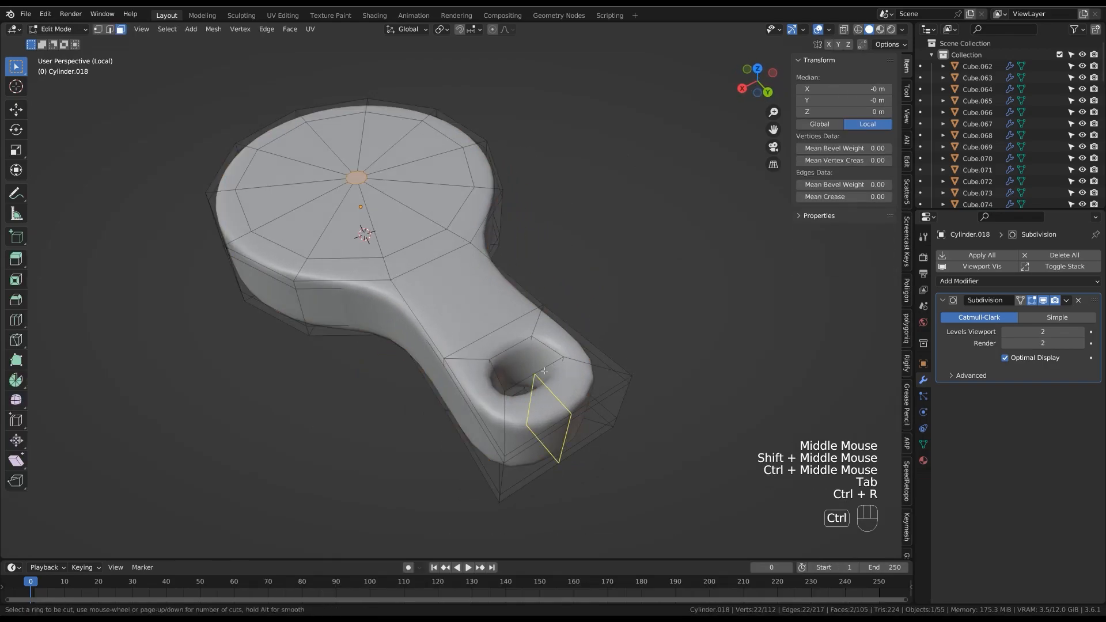
click(529, 339)
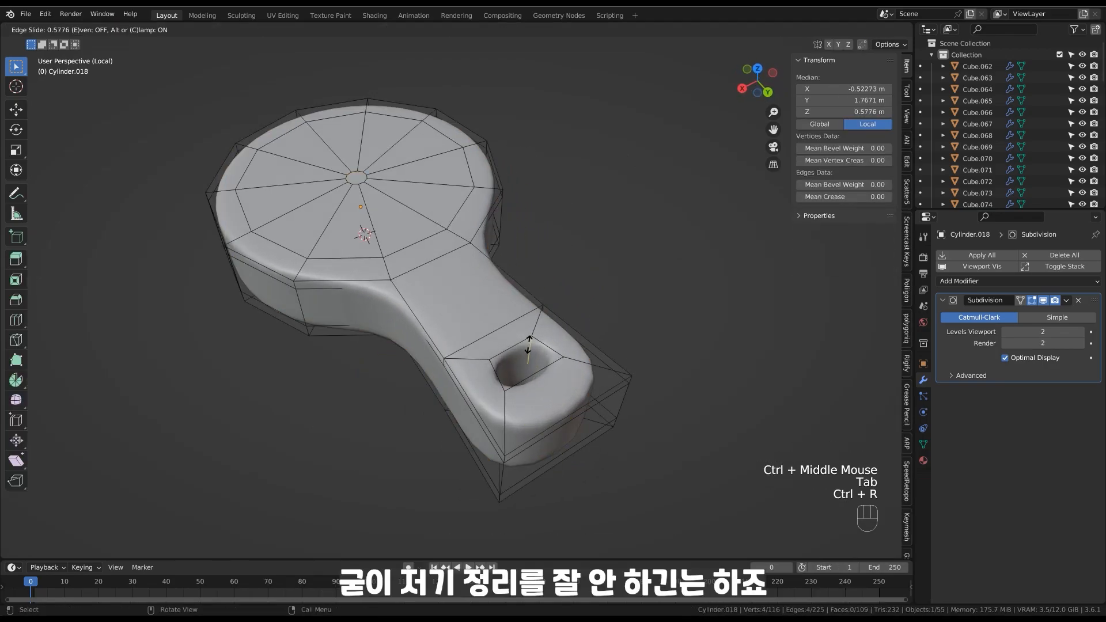
click(527, 346)
middle_drag(528, 346, 586, 338)
key(ctrl+r)
key(alt+z)
key(ctrl+r)
key(Tab)
key(Tab)
In top view, move the hole's outer-end vertices about 0.0048 m outward along Y, and shift its inner-end vertices along Y.
key(ctrl+1)
drag(505, 311, 534, 394)
key(g)
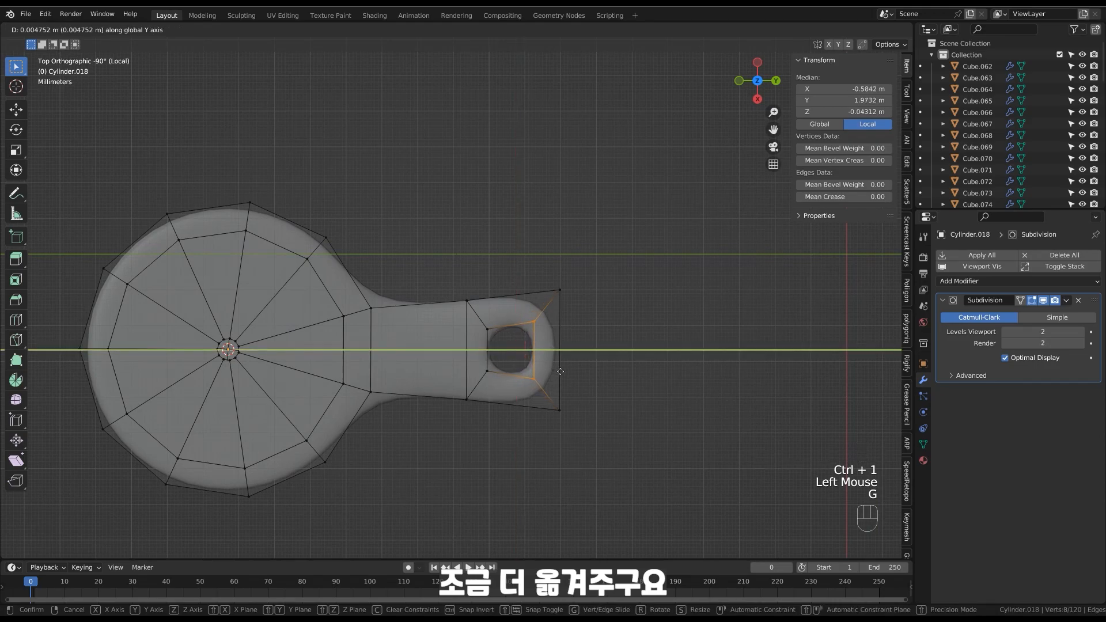
click(560, 372)
drag(474, 309, 505, 394)
key(g)
click(523, 374)
Widen the hole along X, moving one side's vertices 0.001369 m and the opposite side outward, then return to Object Mode with X-ray off.
drag(476, 357, 543, 386)
key(g)
key(x)
click(538, 389)
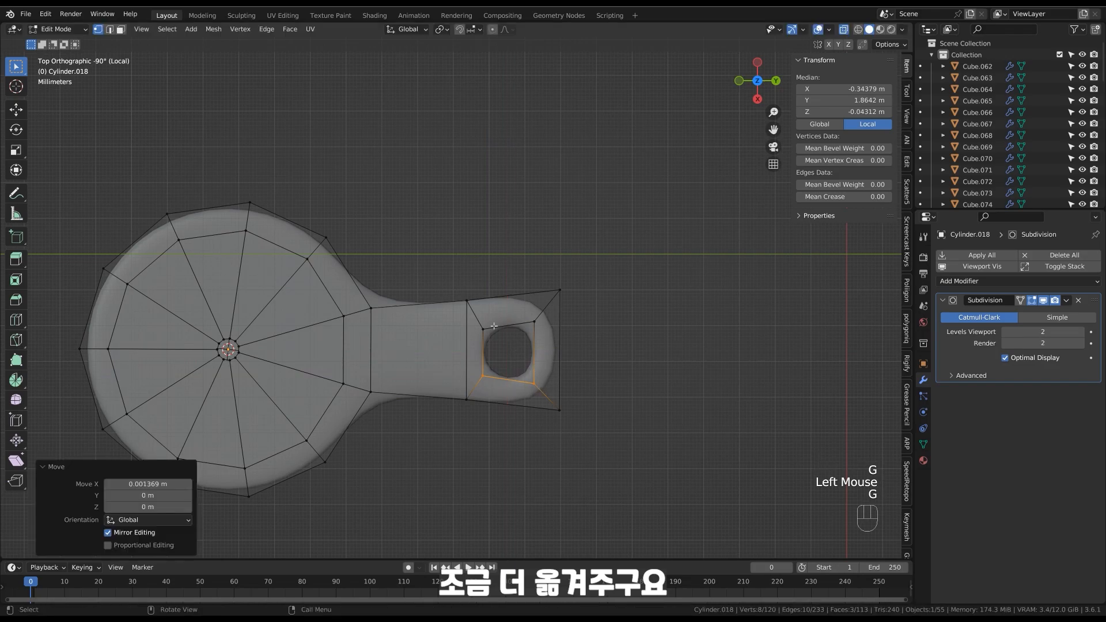
drag(543, 345, 542, 346)
key(g)
key(x)
click(543, 339)
key(Tab)
ctrl+middle_drag(574, 285, 558, 361)
key(alt+z)
Add a cylinder at the 3D cursor on the plate and scale it down uniformly to 0.015.
shift+middle_drag(380, 328, 414, 354)
ctrl+middle_drag(415, 354, 426, 320)
key(shift+a)
key(shift+a)
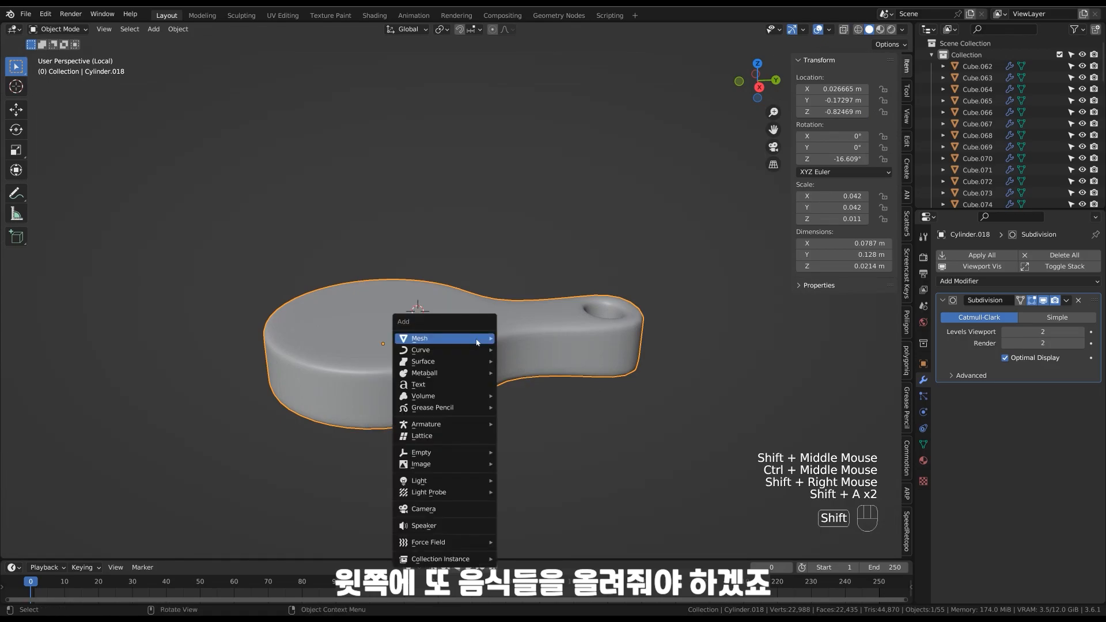
mouse_move(480, 341)
key(shift+a)
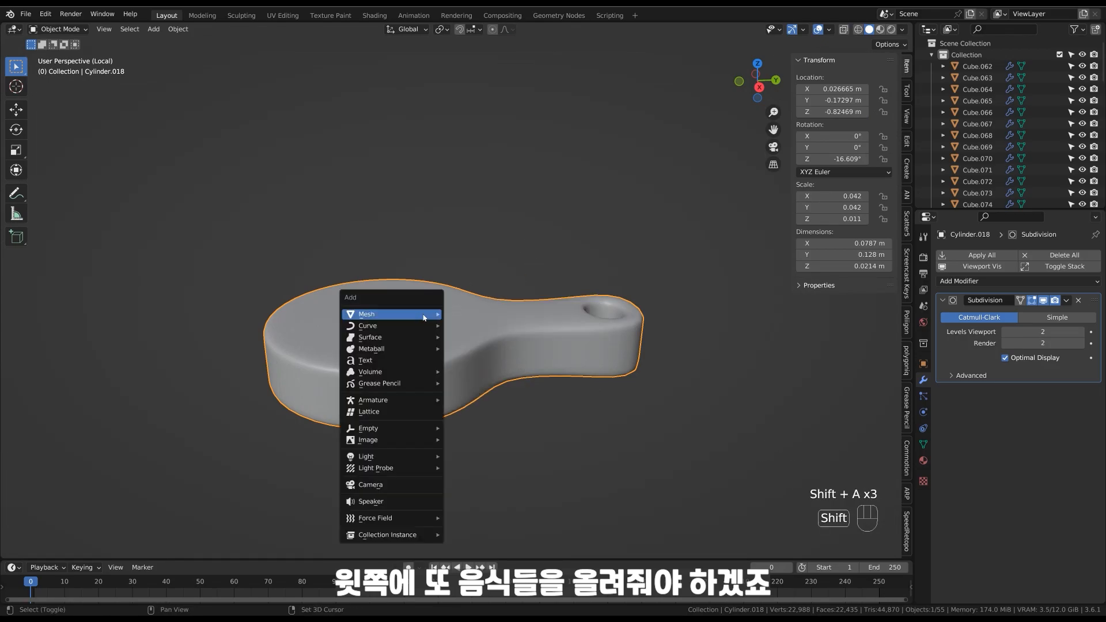
mouse_move(434, 321)
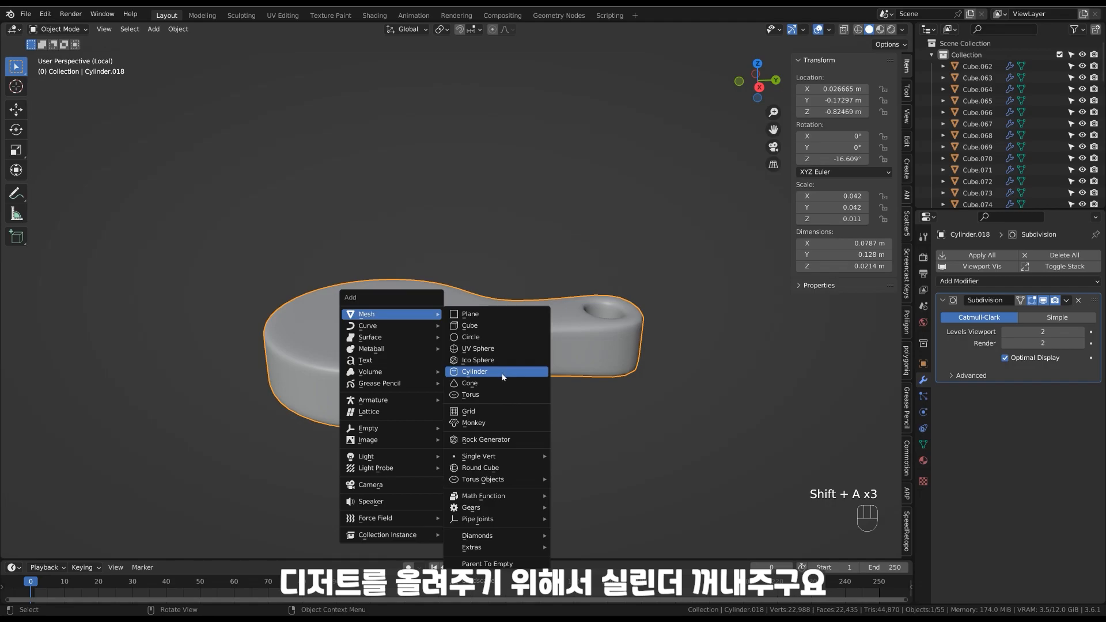
click(502, 375)
key(s)
click(429, 304)
key(s)
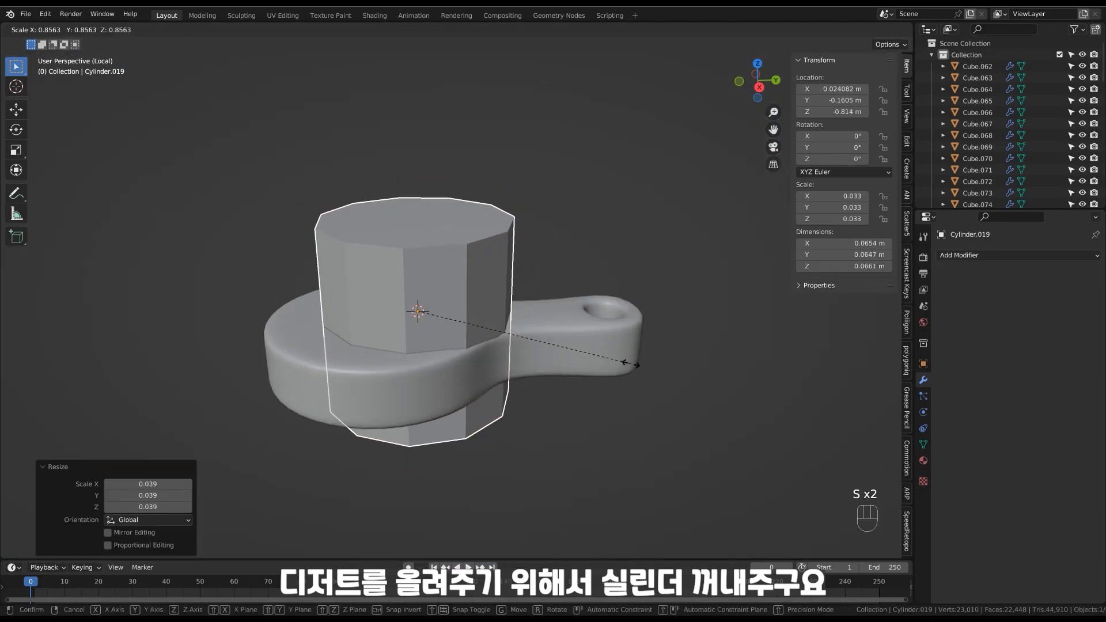
click(513, 344)
In right view, raise the cylinder 0.014332 m, scale its height by 0.637, and lower it to rest on the plate.
middle_drag(513, 344, 519, 361)
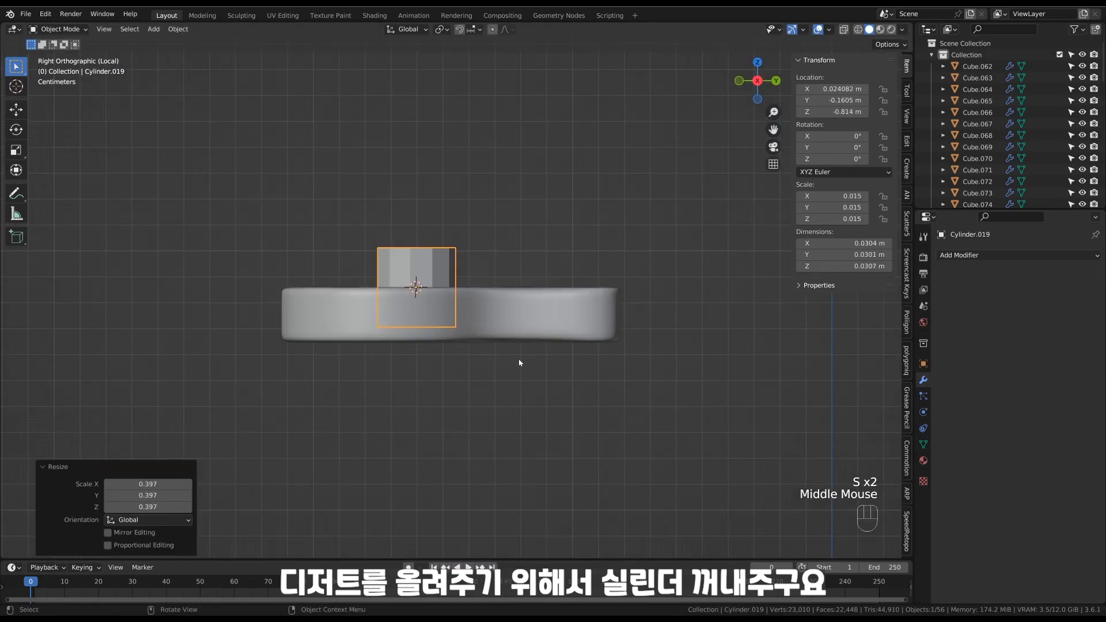
key(g)
key(z)
click(519, 325)
shift+middle_drag(518, 325, 545, 358)
ctrl+middle_drag(545, 358, 545, 242)
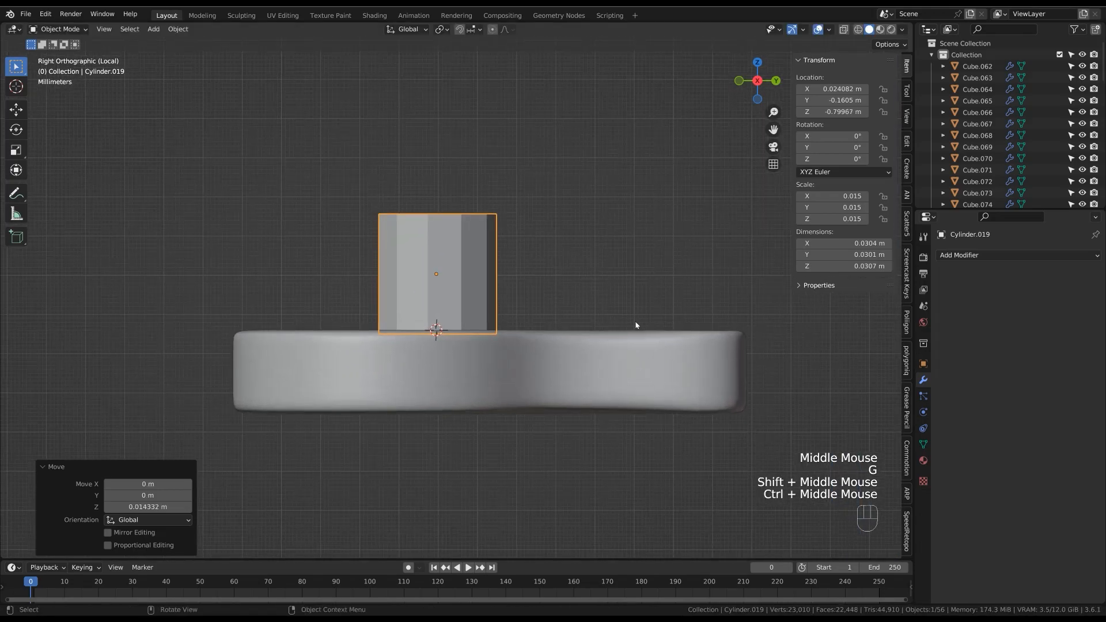
key(s)
key(z)
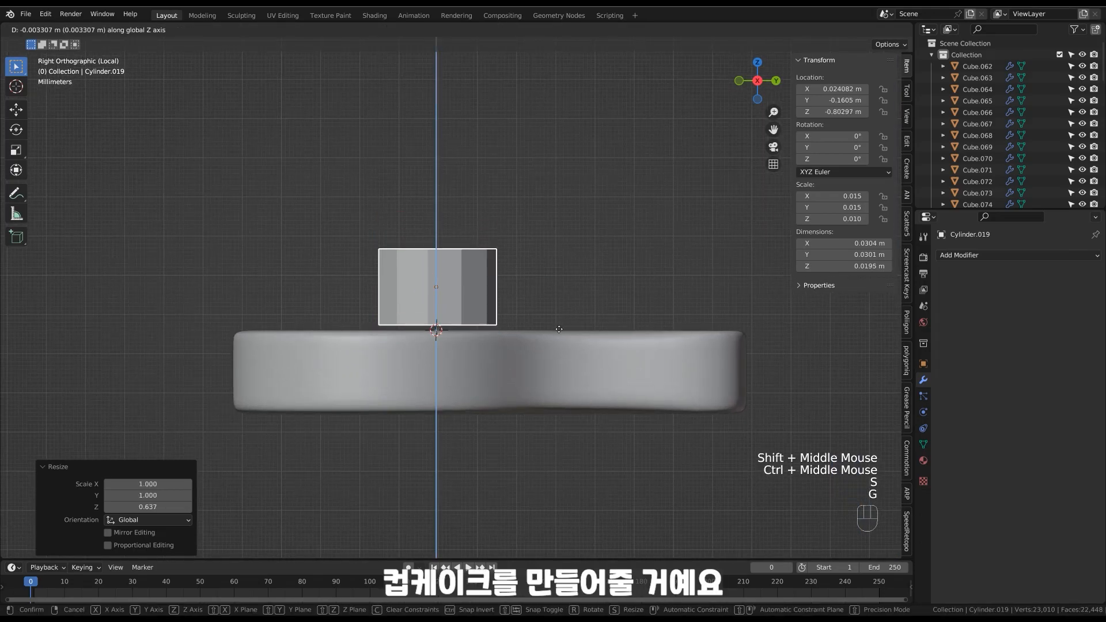
key(g)
click(559, 332)
Scale the cylinder's top vertices to 0.811 to taper it upward, using X-ray for the selection.
key(Tab)
key(alt+z)
drag(621, 194, 317, 276)
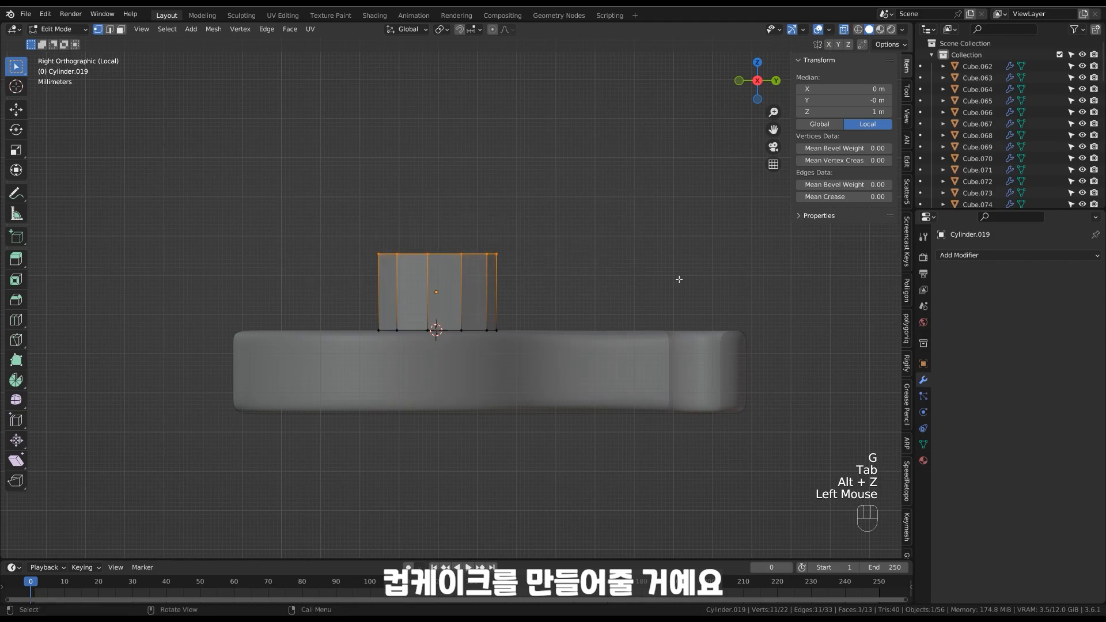
key(s)
click(668, 287)
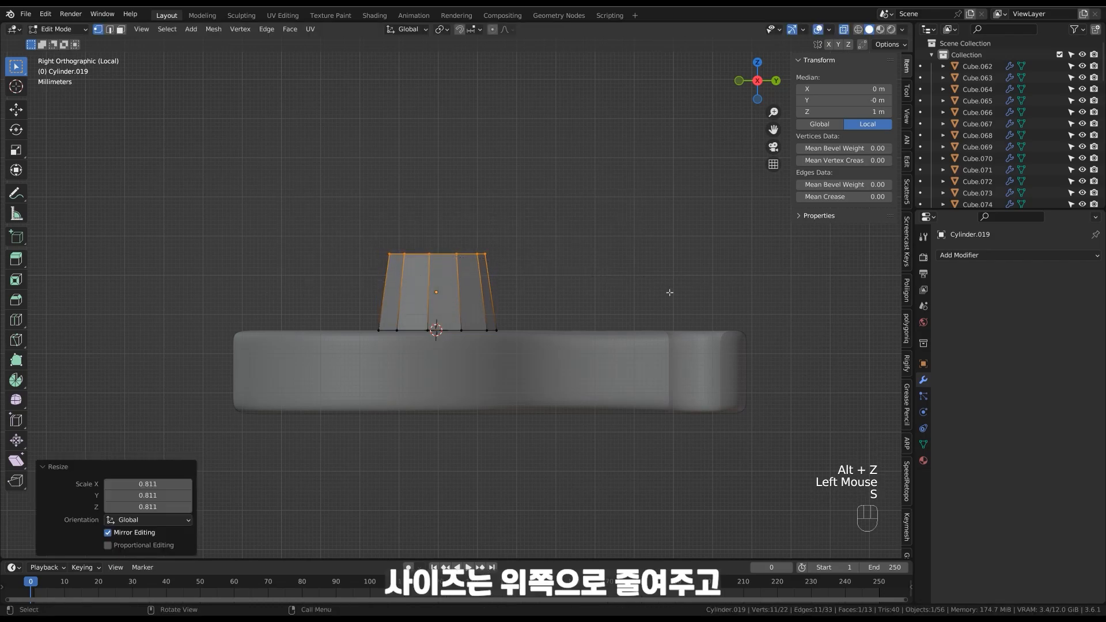
key(Tab)
Shade the tapered cylinder smooth and give it a level 2 Subdivision modifier.
shift+middle_drag(575, 316, 582, 276)
ctrl+middle_drag(582, 277, 591, 240)
right_click(492, 283)
click(535, 198)
key(Tab)
click(496, 264)
key(Tab)
click(498, 271)
right_click(498, 271)
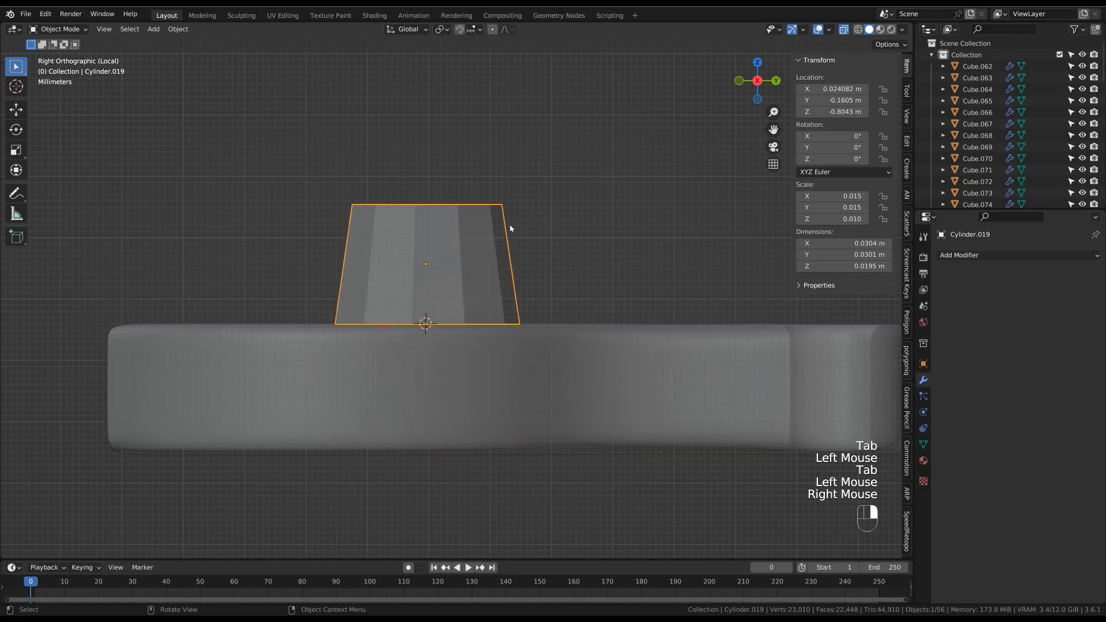
right_click(498, 271)
click(498, 271)
key(ctrl+2)
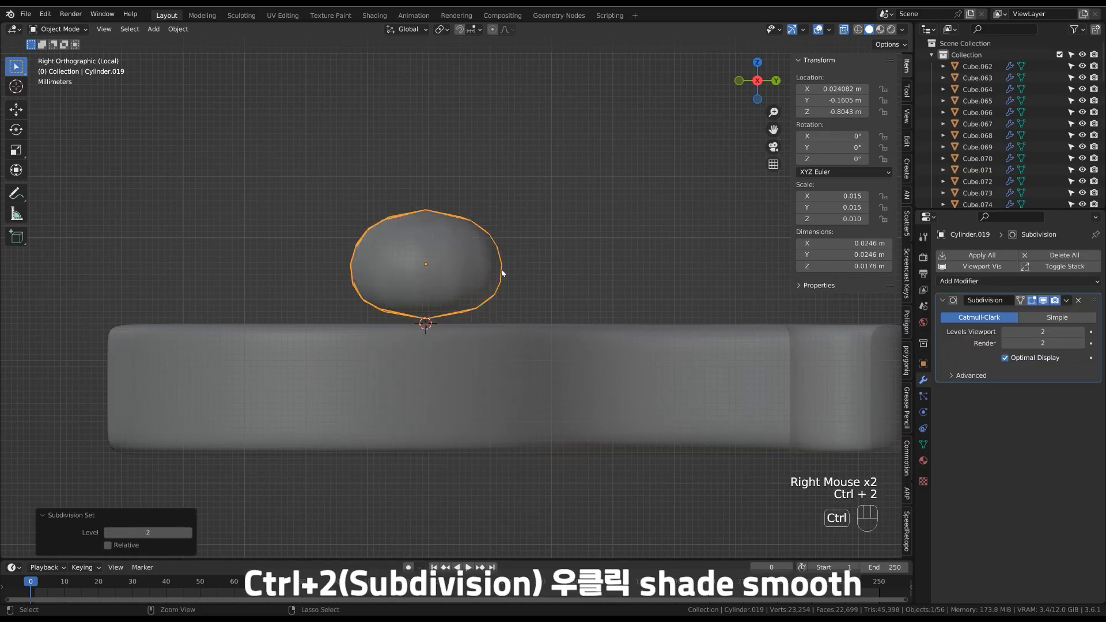
Add edge loops close to the tapered cylinder's bottom and top edges, and switch to face selection.
key(Tab)
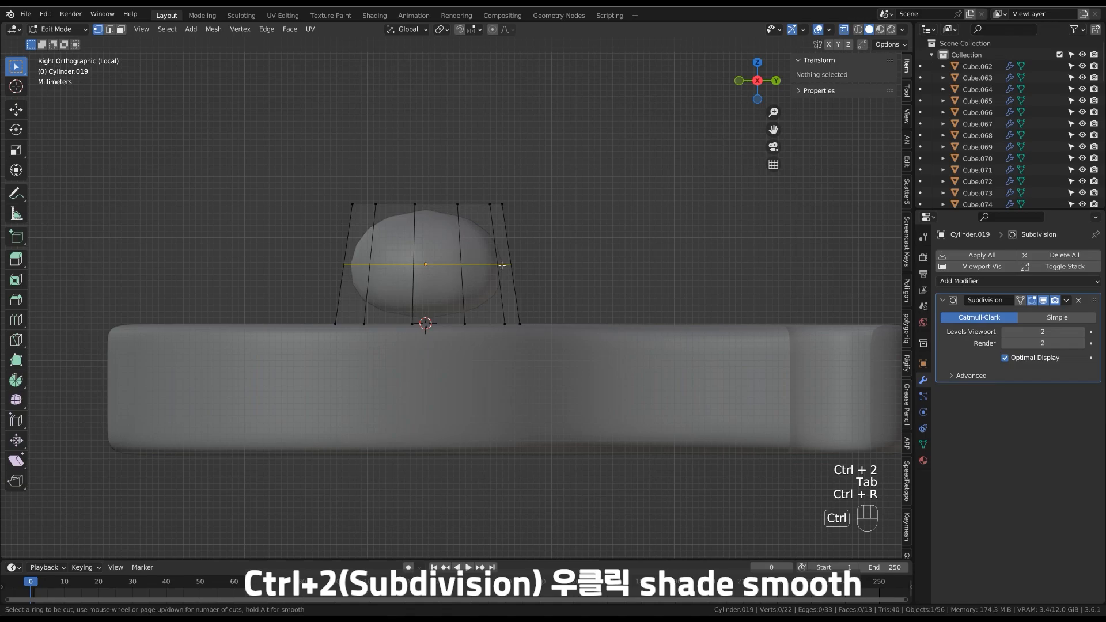
click(502, 264)
click(505, 313)
key(ctrl+r)
click(506, 278)
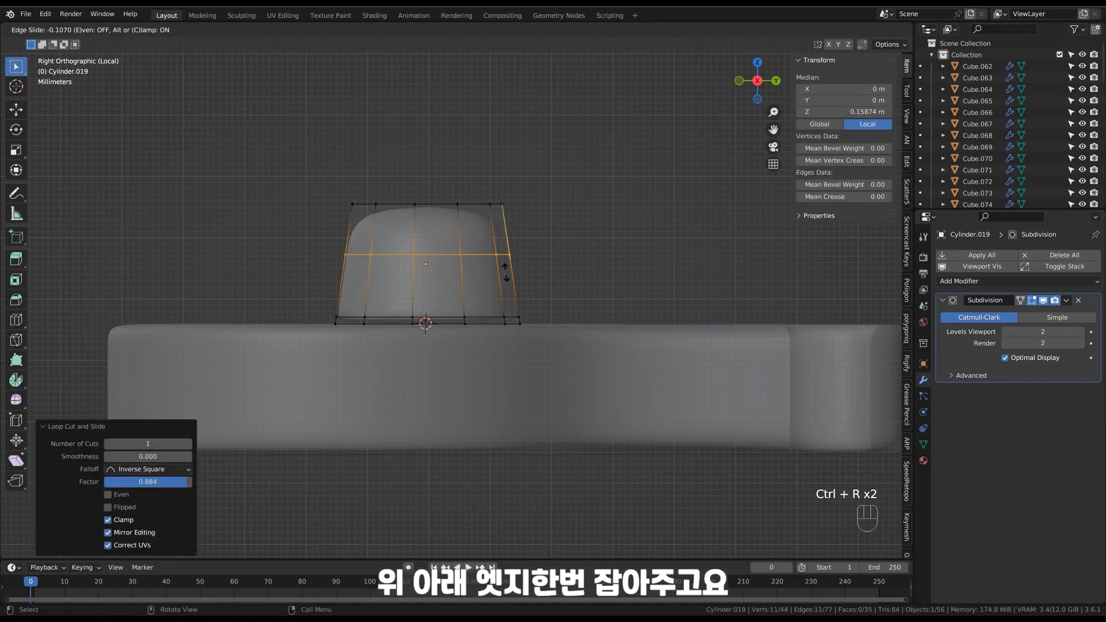
click(507, 230)
middle_drag(507, 230, 502, 264)
key(Tab)
key(Tab)
key(3)
click(461, 245)
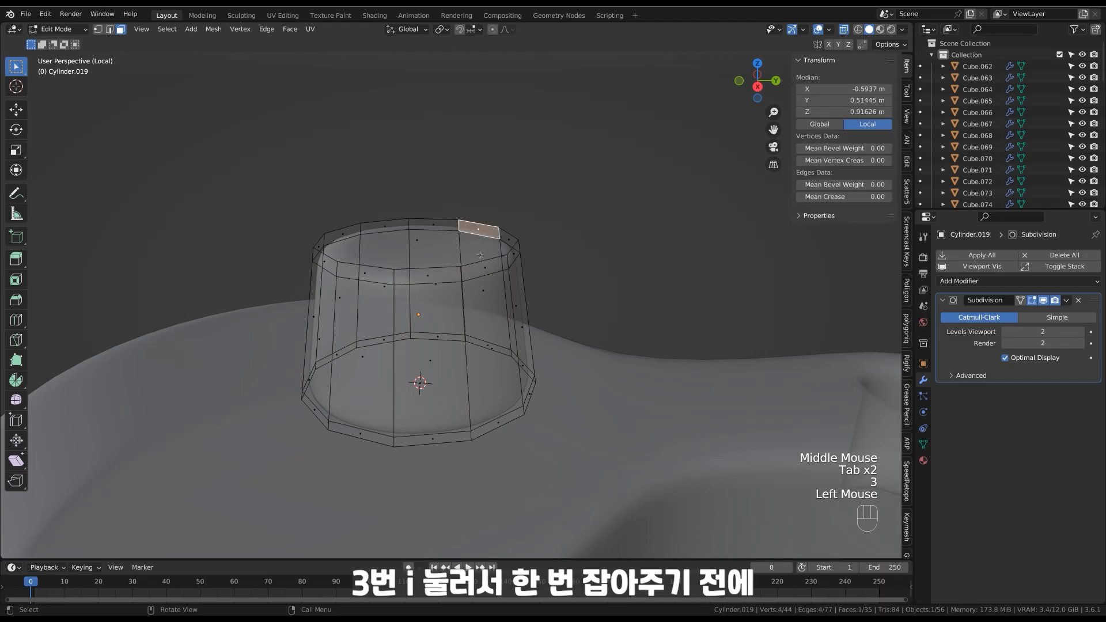
click(419, 240)
key(i)
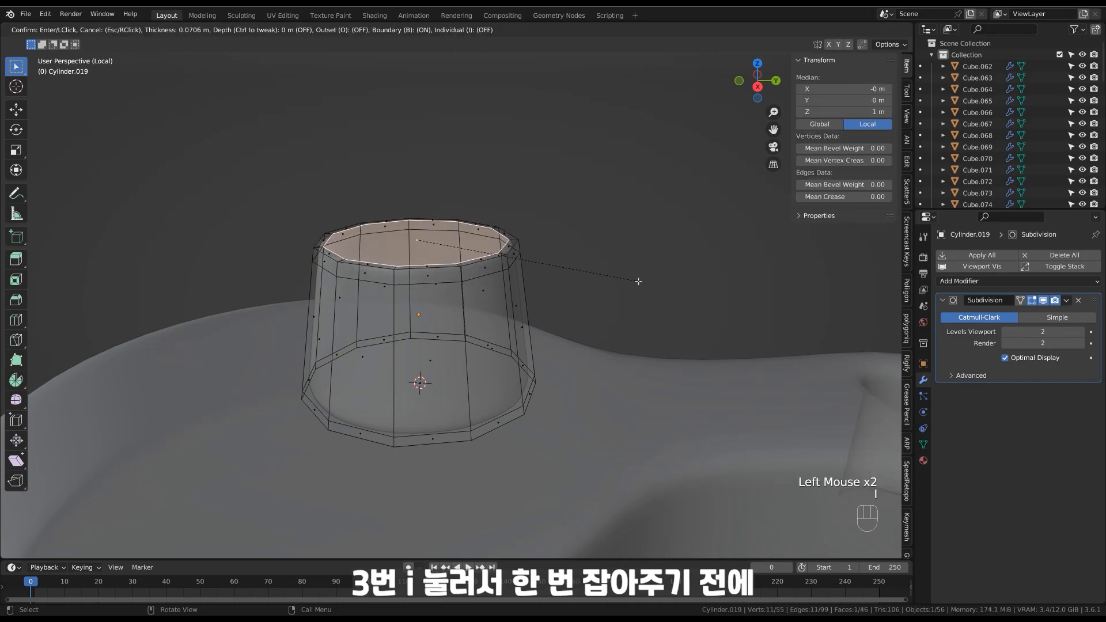
key(Escape)
key(ctrl+z)
Duplicate the cylinder's top face in place and separate the copy into its own object.
click(570, 245)
click(420, 240)
click(598, 286)
click(419, 241)
key(shift+d)
right_click(616, 300)
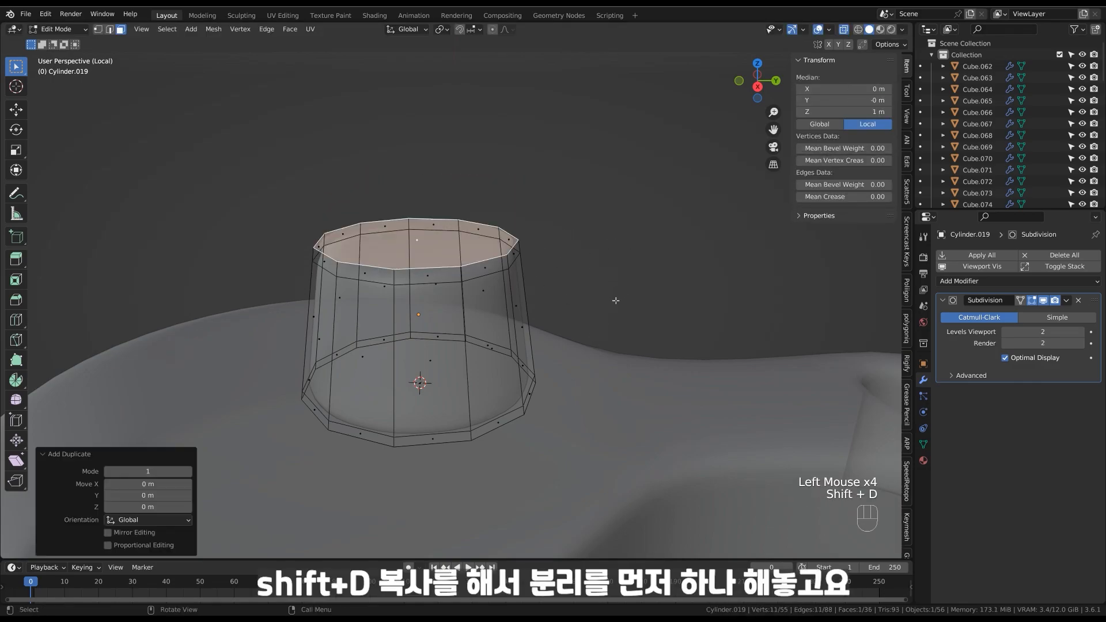
key(p)
click(609, 303)
key(Tab)
Move the separated disc up along Z, clear of the cylinder.
click(531, 242)
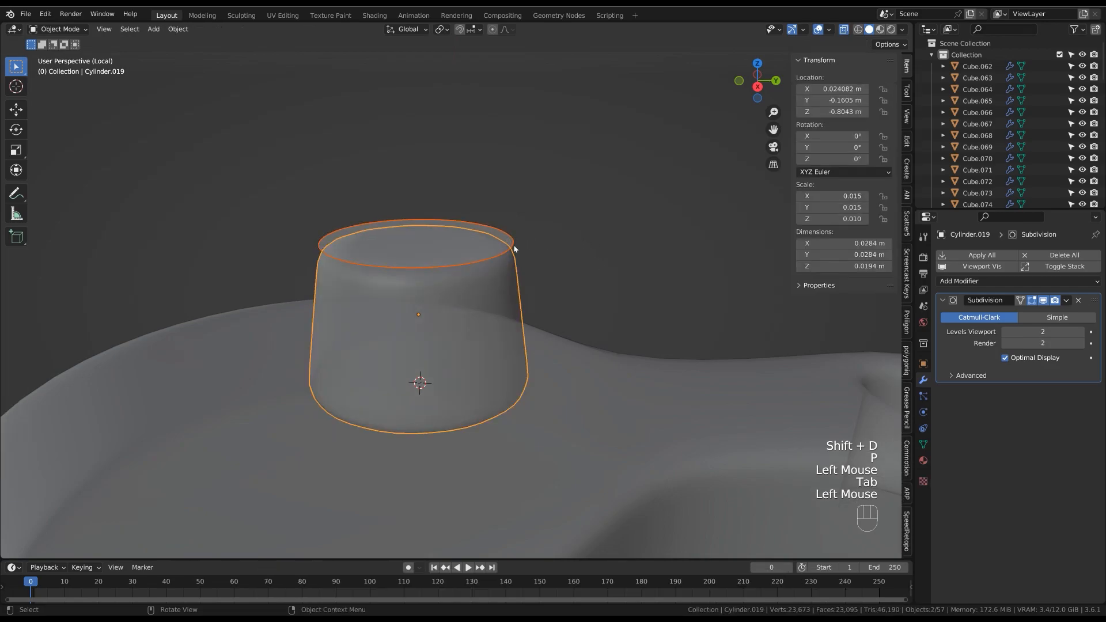
key(g)
key(z)
Inset the cylinder's top face by 0.1577 m and its bottom face by 0.7546 m, then return to Object Mode.
click(482, 244)
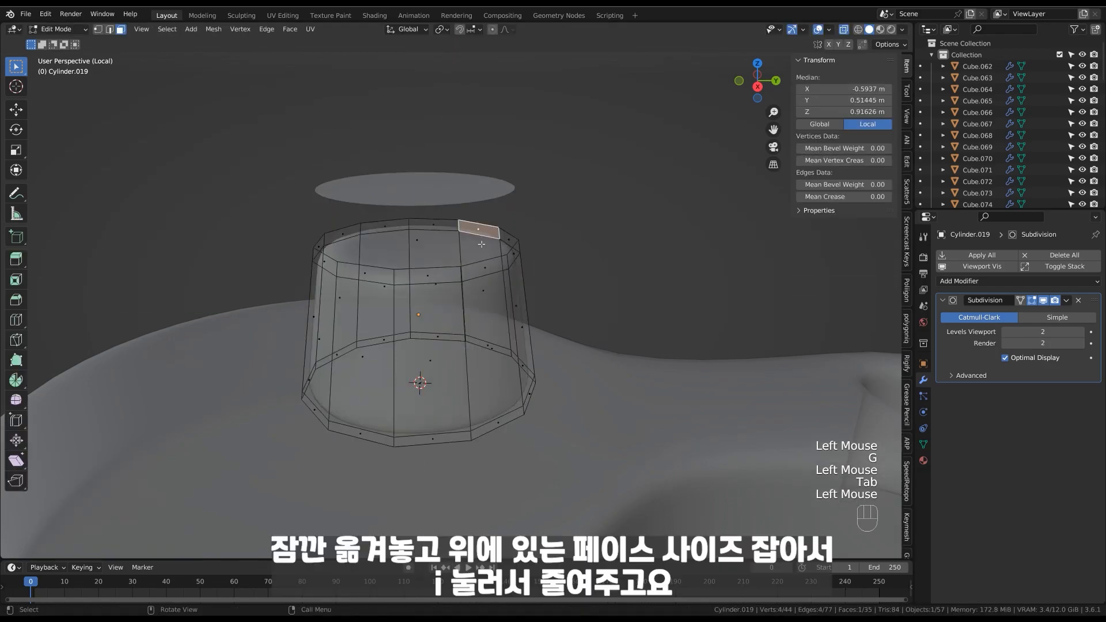
click(419, 239)
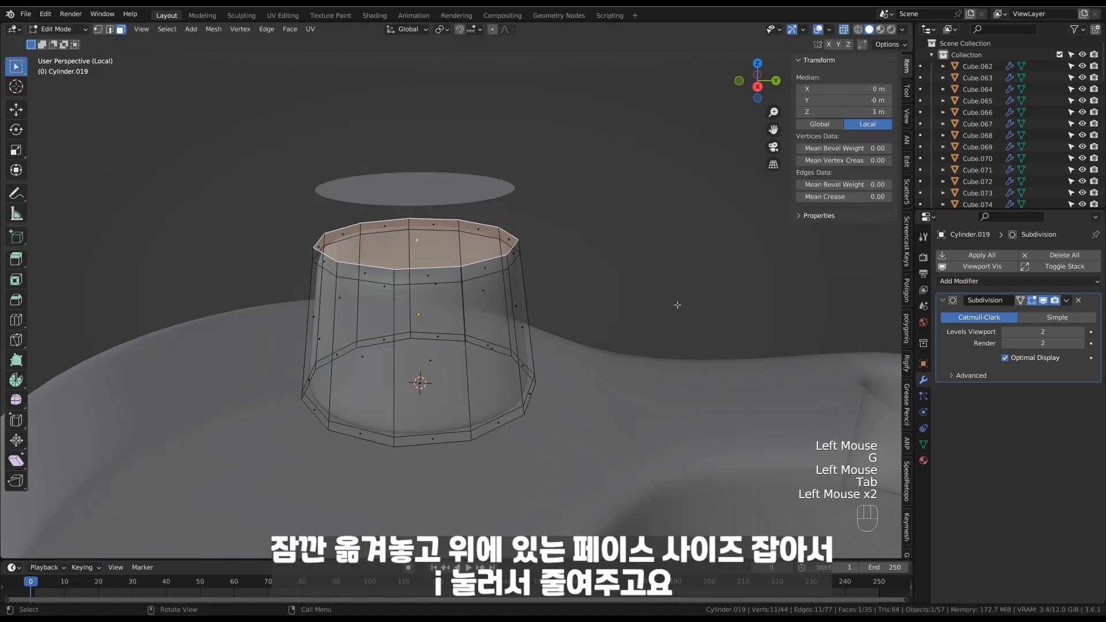
key(i)
click(706, 316)
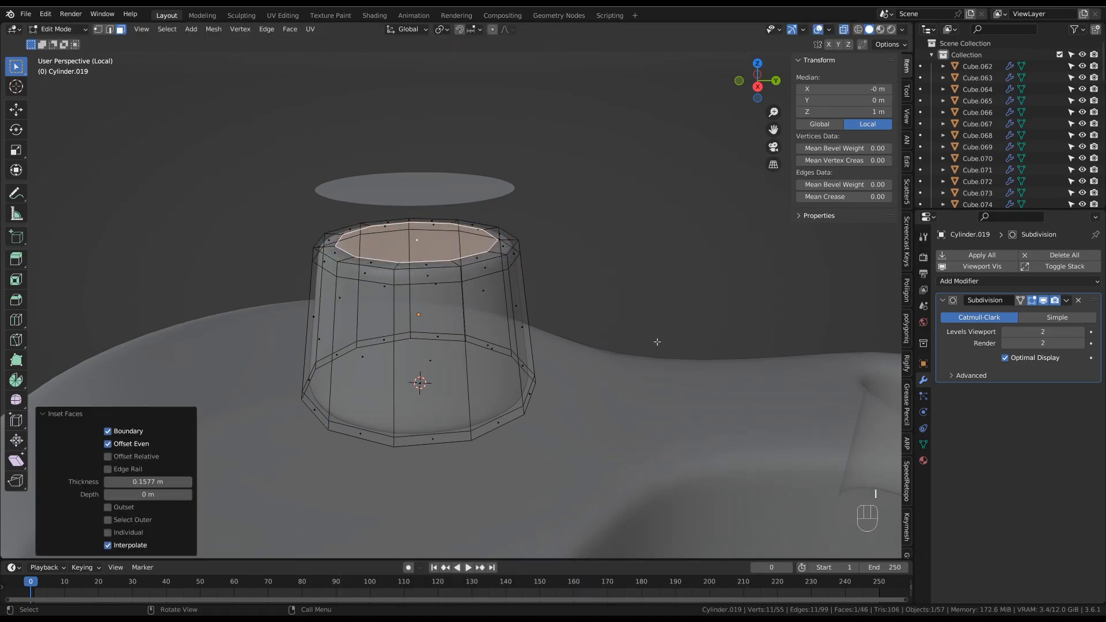
click(421, 385)
key(i)
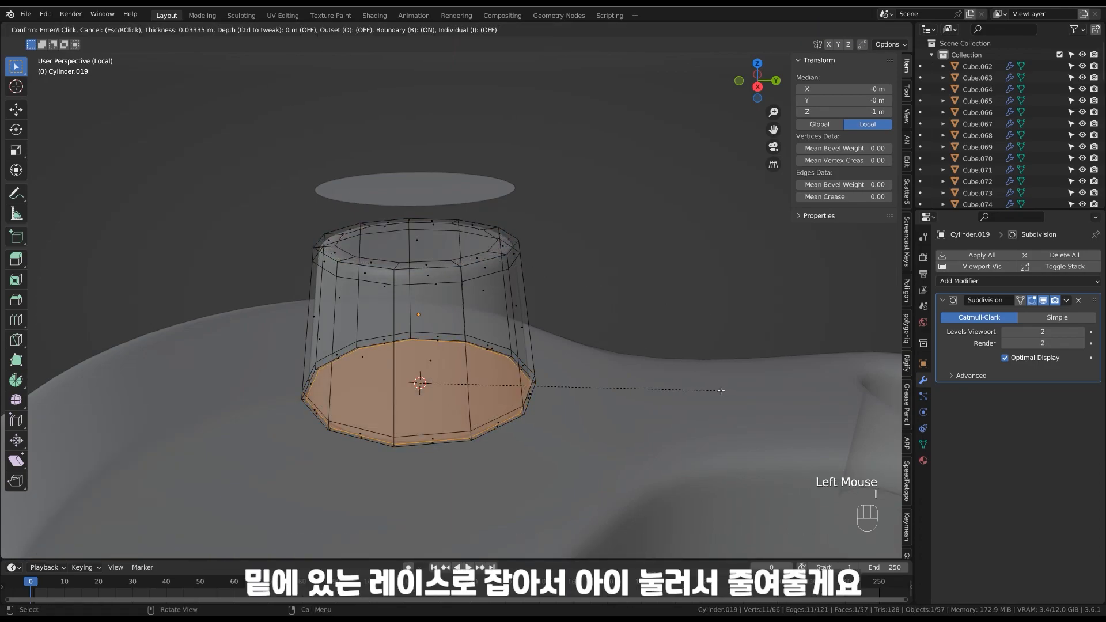
click(444, 385)
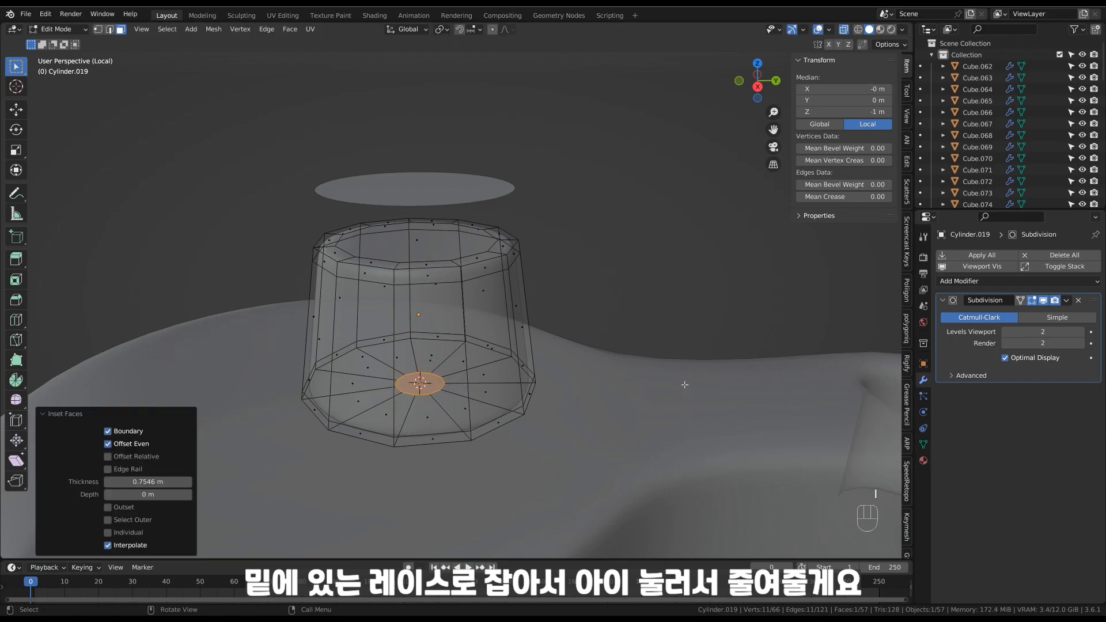
key(Tab)
Turn X-ray off and lower the disc 0.006126 m along Z to just above the cylinder's top.
click(487, 190)
middle_drag(504, 269, 509, 326)
ctrl+middle_drag(509, 326, 512, 268)
key(alt+z)
key(g)
key(z)
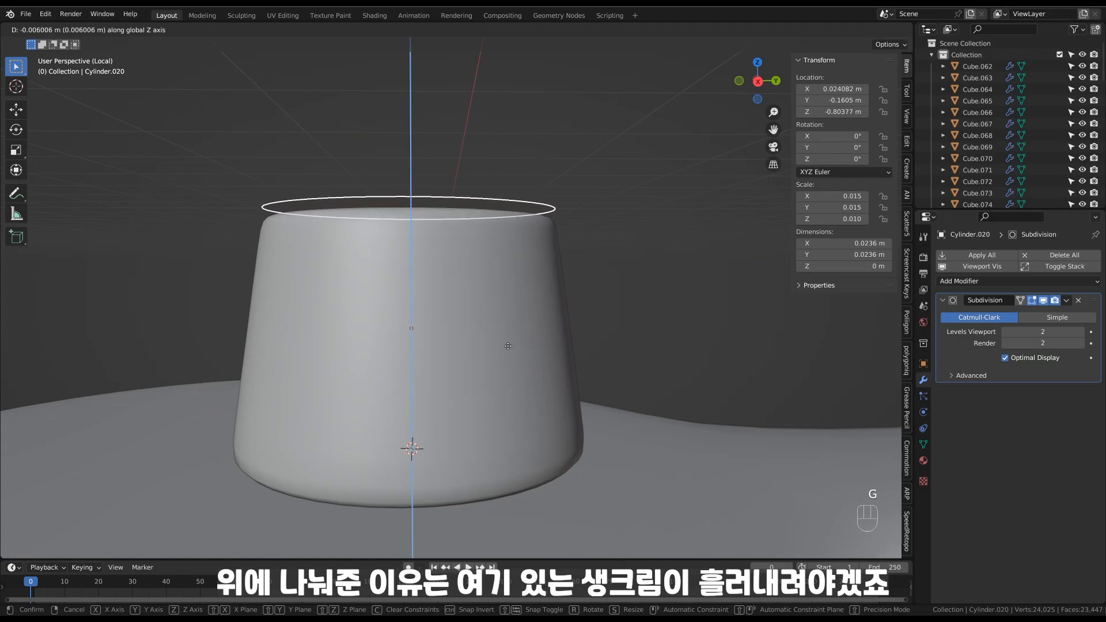
click(500, 326)
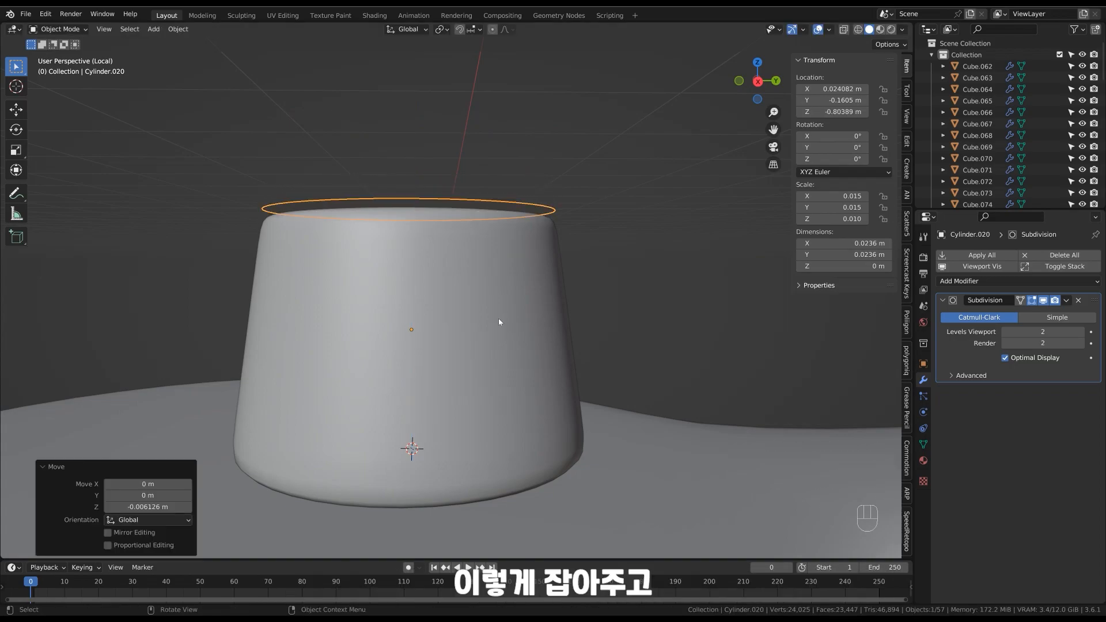
Add a Solidify modifier to the disc, place it before Subdivision, and set its thickness to -0.238 m.
click(973, 282)
click(858, 478)
drag(1093, 391, 1077, 290)
middle_drag(777, 268, 575, 296)
shift+drag(1025, 330, 970, 328)
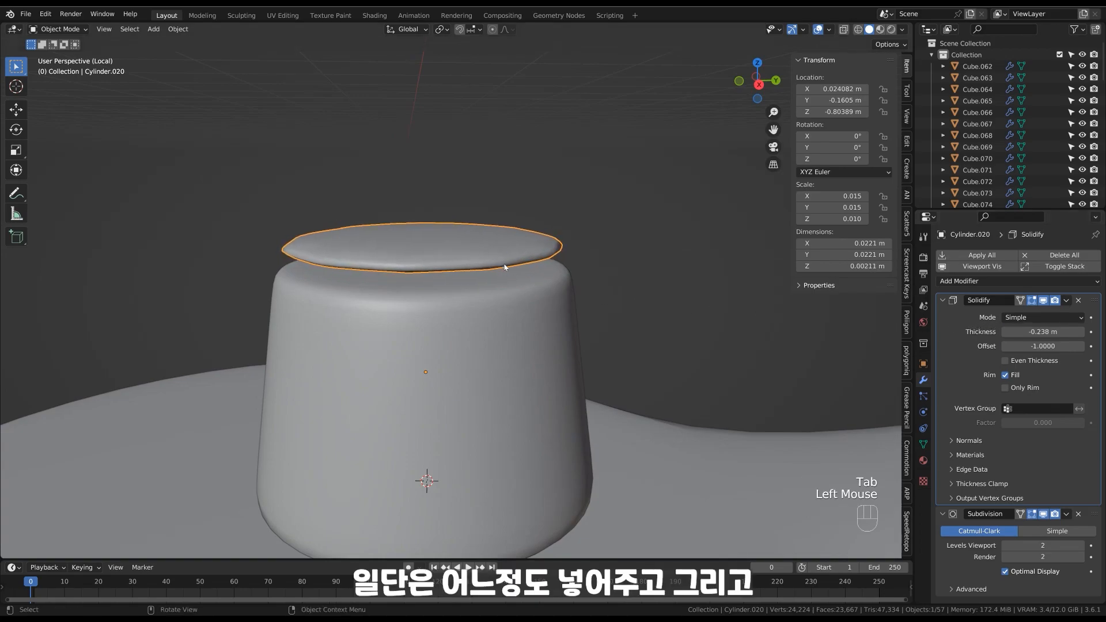
Inset the disc's single face slightly to create a narrow ring of faces around its rim, with X-ray on.
key(Tab)
click(461, 290)
key(Tab)
key(Tab)
middle_drag(506, 273, 505, 285)
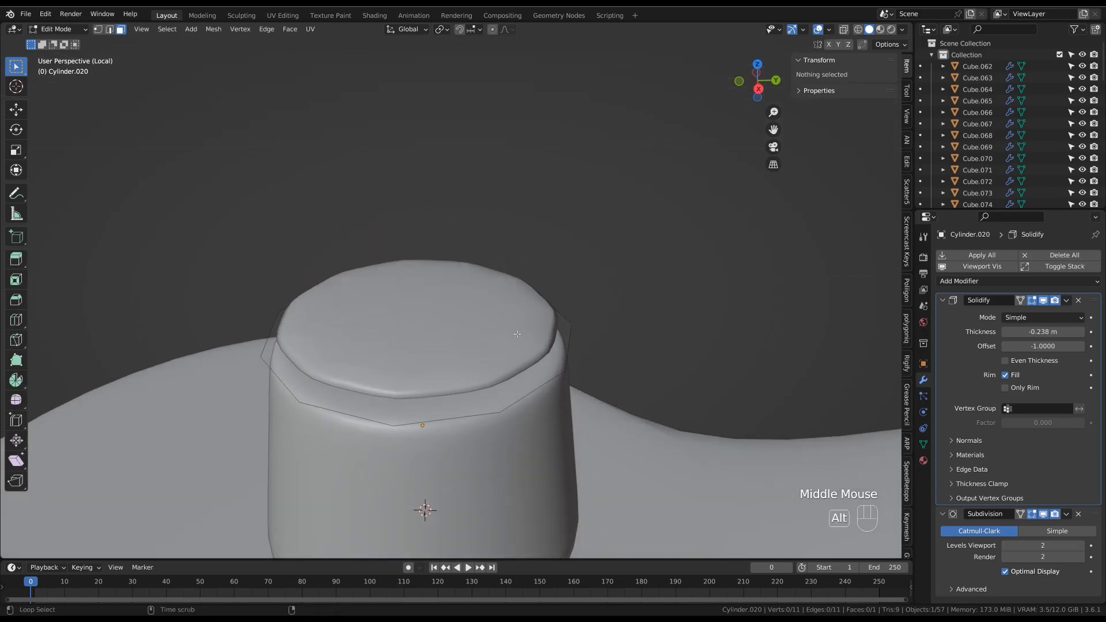
key(alt+z)
shift+middle_drag(517, 334, 519, 305)
key(3)
click(424, 298)
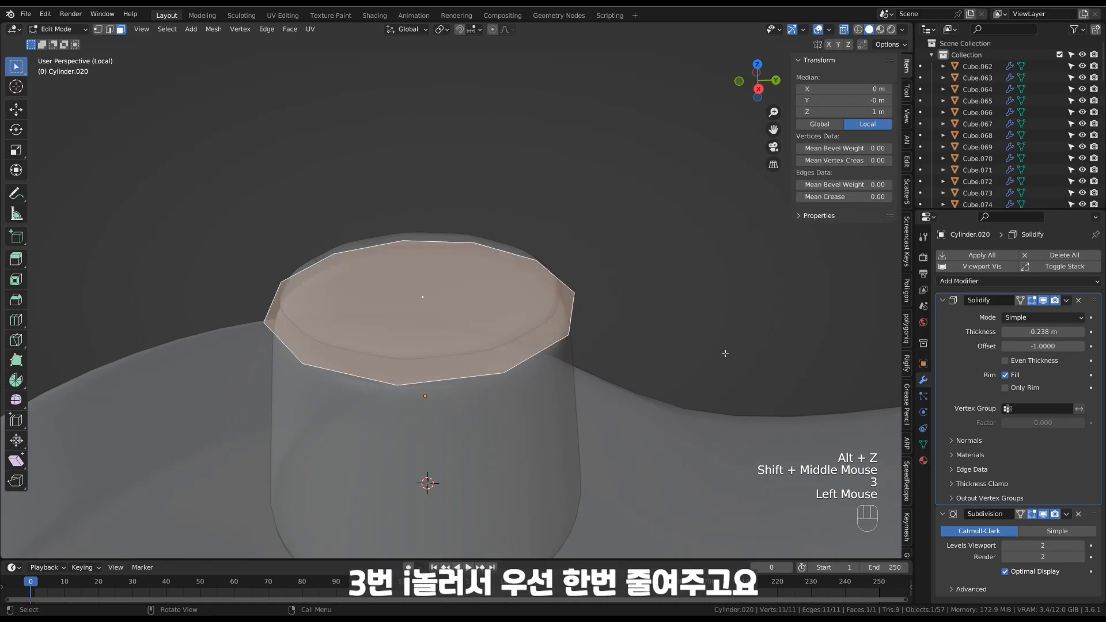
key(i)
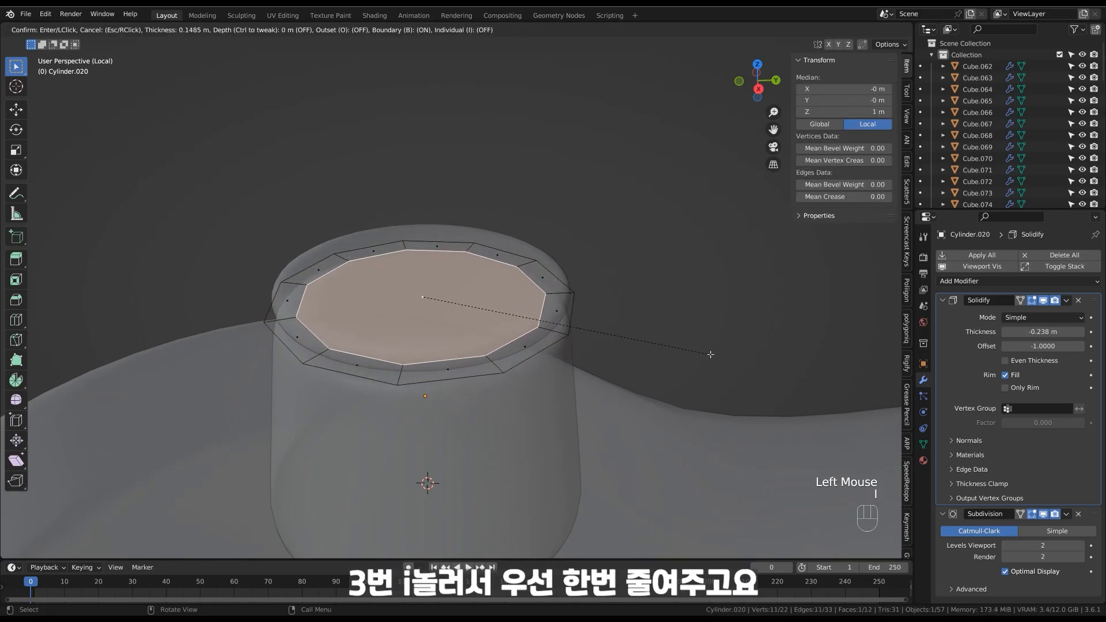
click(683, 357)
key(Tab)
middle_drag(683, 358, 534, 316)
Extrude four separate outer rim edges of the disc down along Z by about 0.011 m as cream drips, then leave Edit Mode and X-ray.
key(Tab)
click(427, 247)
middle_drag(426, 247, 361, 268)
key(2)
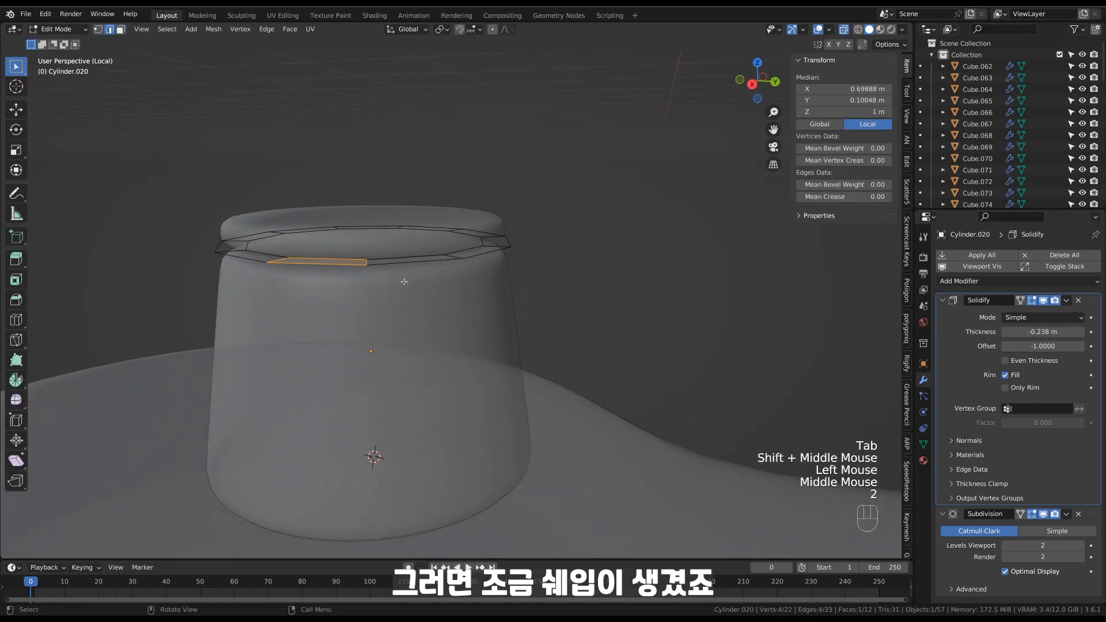
middle_drag(514, 251, 599, 333)
shift+click(419, 242)
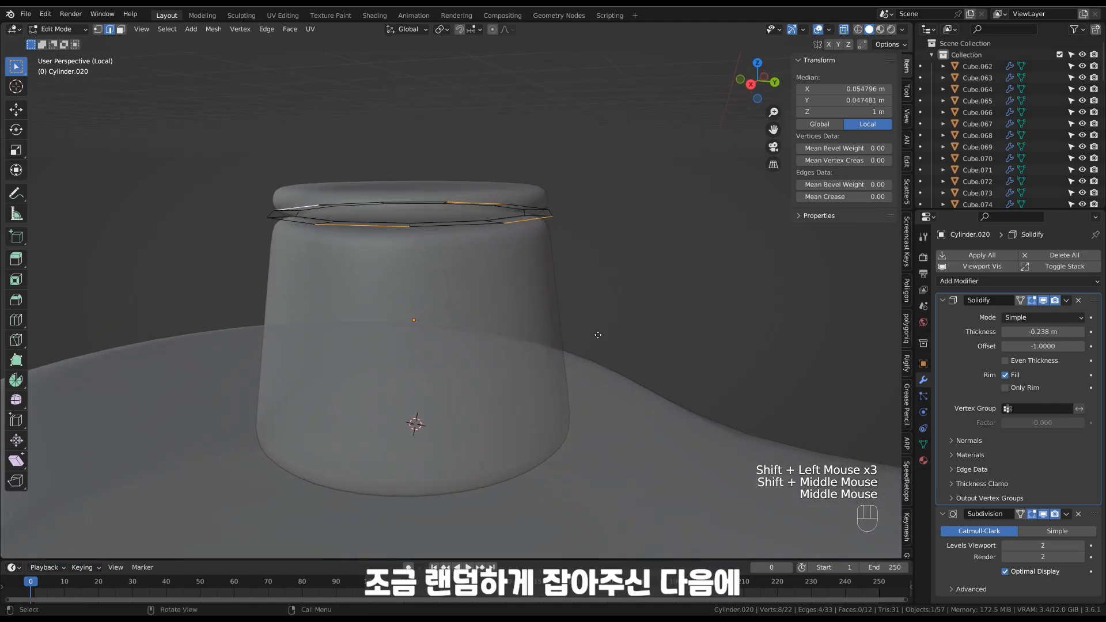
key(e)
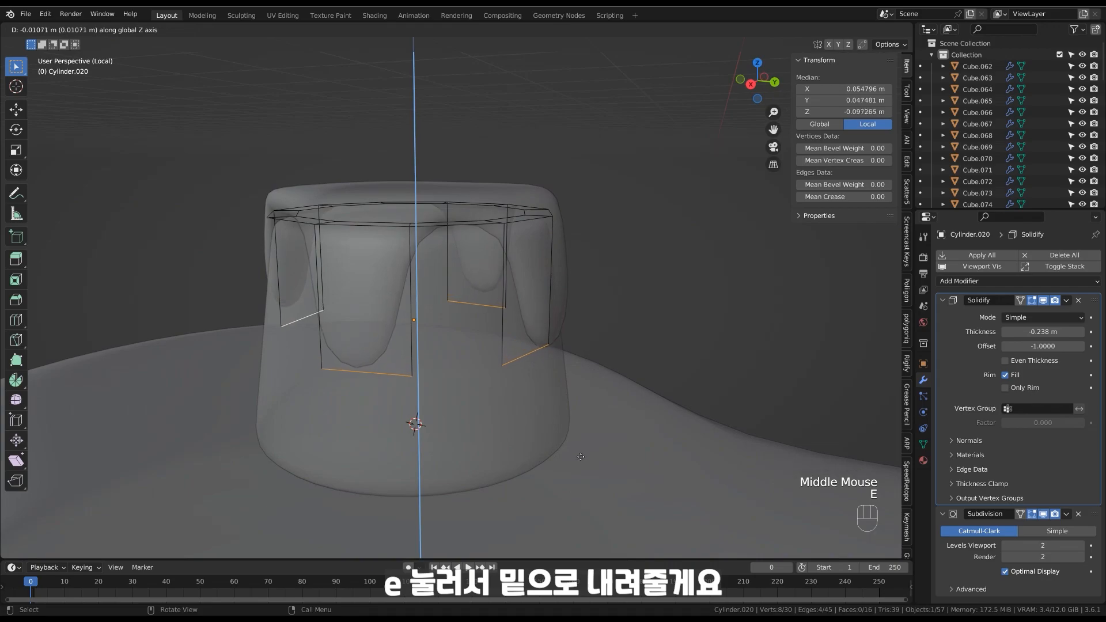
click(578, 464)
key(Tab)
click(620, 340)
key(alt+z)
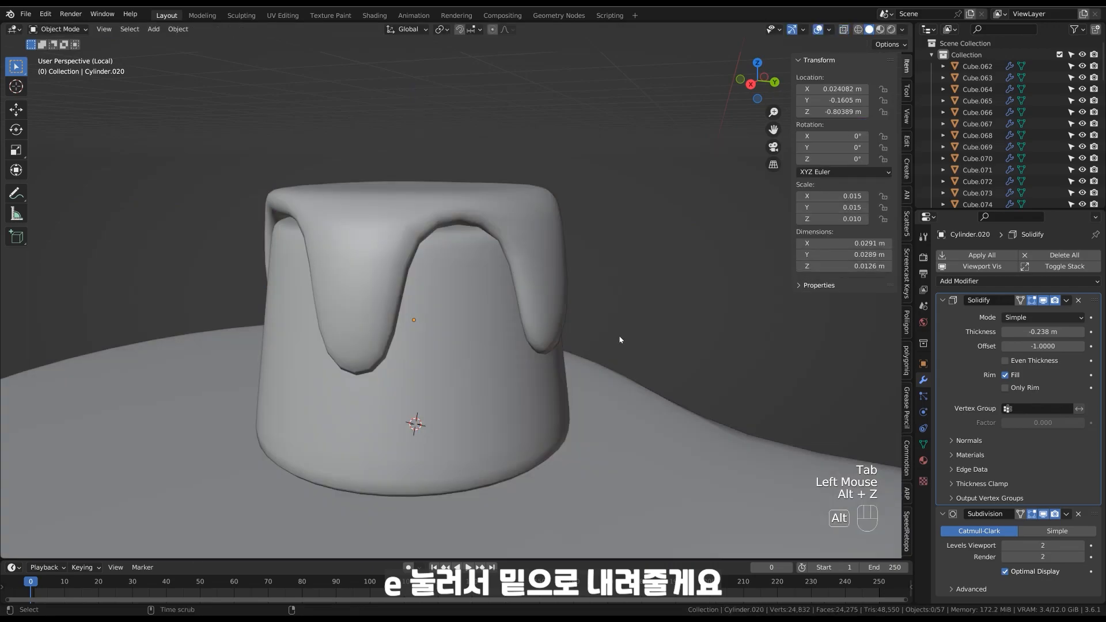
Lower the dripping cream about 0.0009 m along Z so it sits closer on the cupcake.
ctrl+middle_drag(612, 318, 576, 360)
middle_drag(576, 361, 577, 216)
click(577, 216)
key(g)
key(x)
key(z)
right_click(604, 368)
key(g)
key(z)
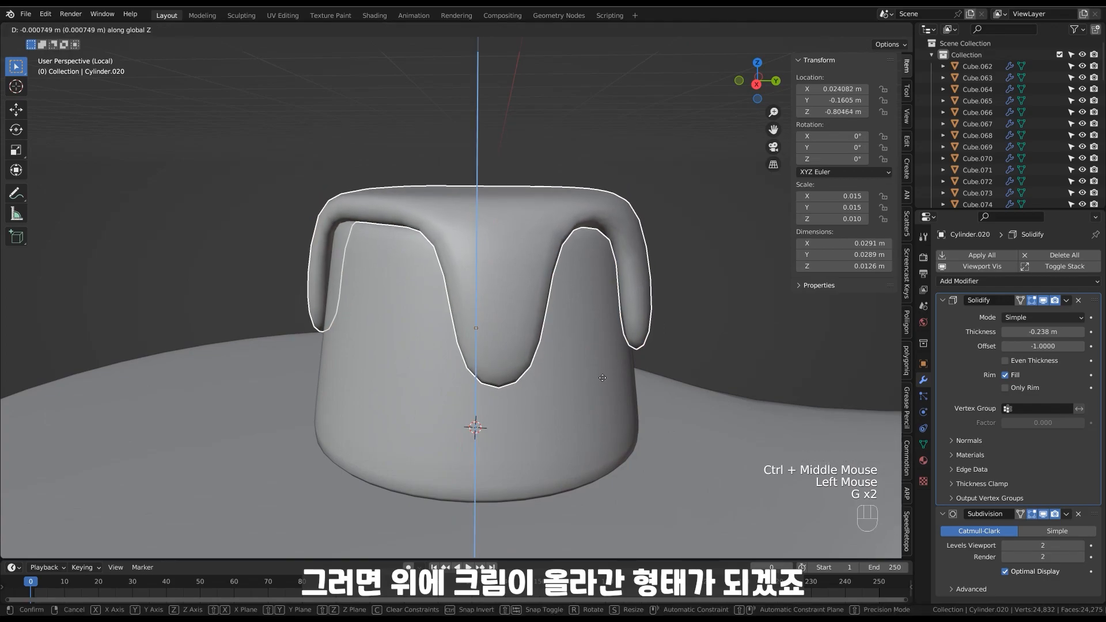
click(603, 383)
click(654, 267)
ctrl+middle_drag(652, 267, 616, 398)
Add a loop cut across the rim ring between two drips and extrude one resulting outer edge down as another drip.
middle_drag(616, 398, 571, 325)
key(Tab)
click(550, 296)
key(Tab)
click(530, 271)
key(Tab)
middle_drag(530, 271, 577, 284)
key(alt+z)
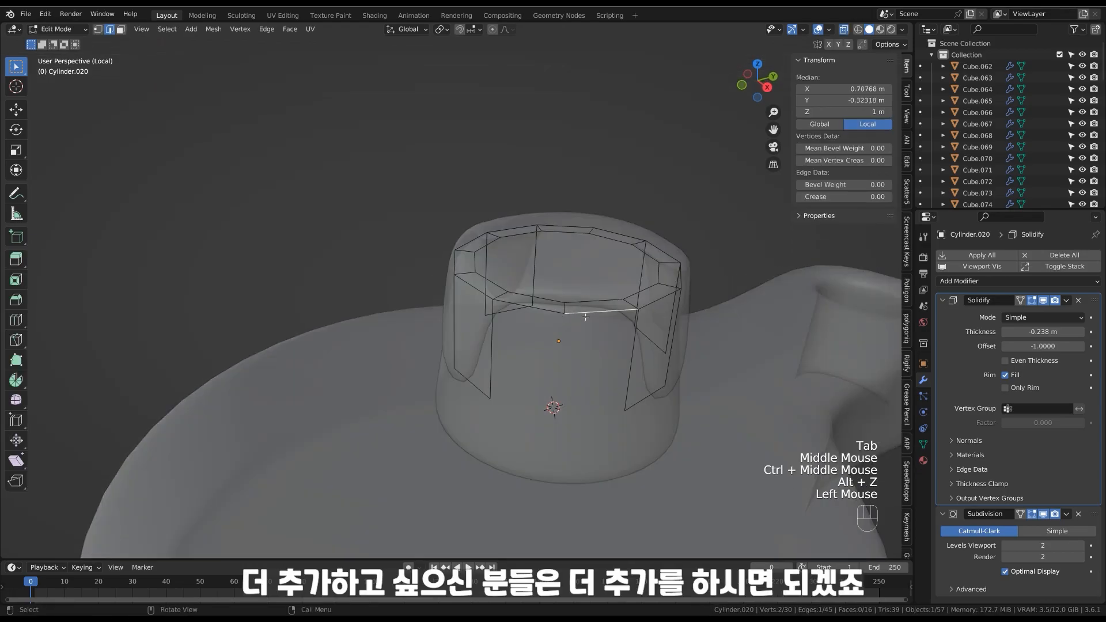
shift+middle_drag(602, 362, 567, 354)
key(ctrl+r)
click(559, 299)
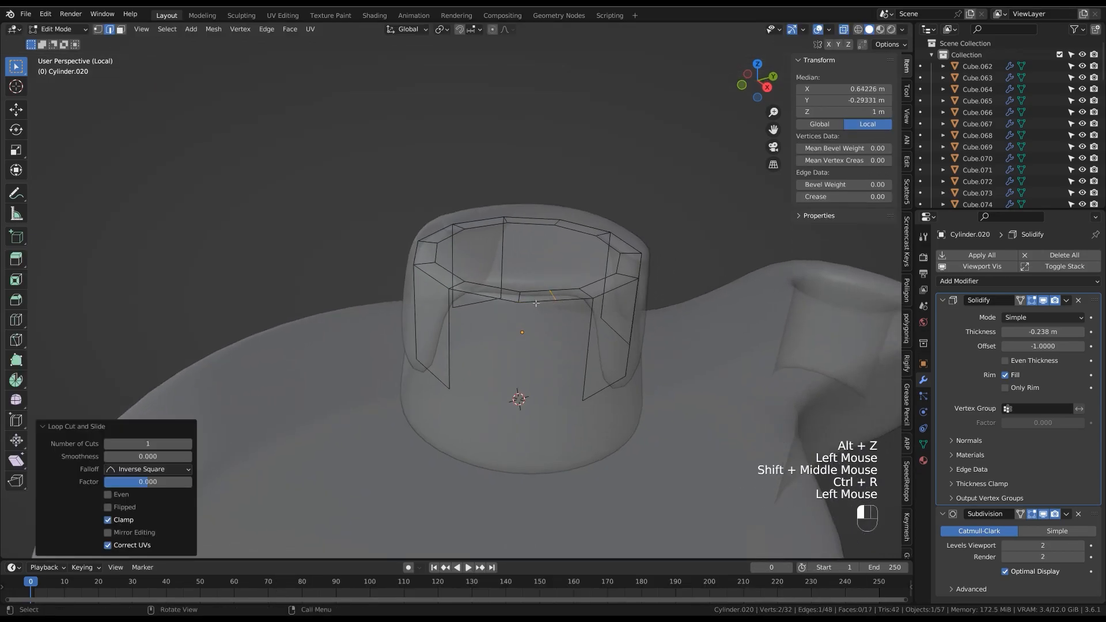
key(e)
click(549, 393)
Split another rim gap with a loop cut, extrude its outer edge down 0.004364 m along Z, then return to Object Mode without X-ray.
middle_drag(548, 392, 645, 422)
click(546, 296)
mouse_move(546, 296)
middle_down()
mouse_move(558, 277)
mouse_move(538, 291)
middle_up()
key(ctrl+r)
click(552, 298)
click(547, 277)
key(e)
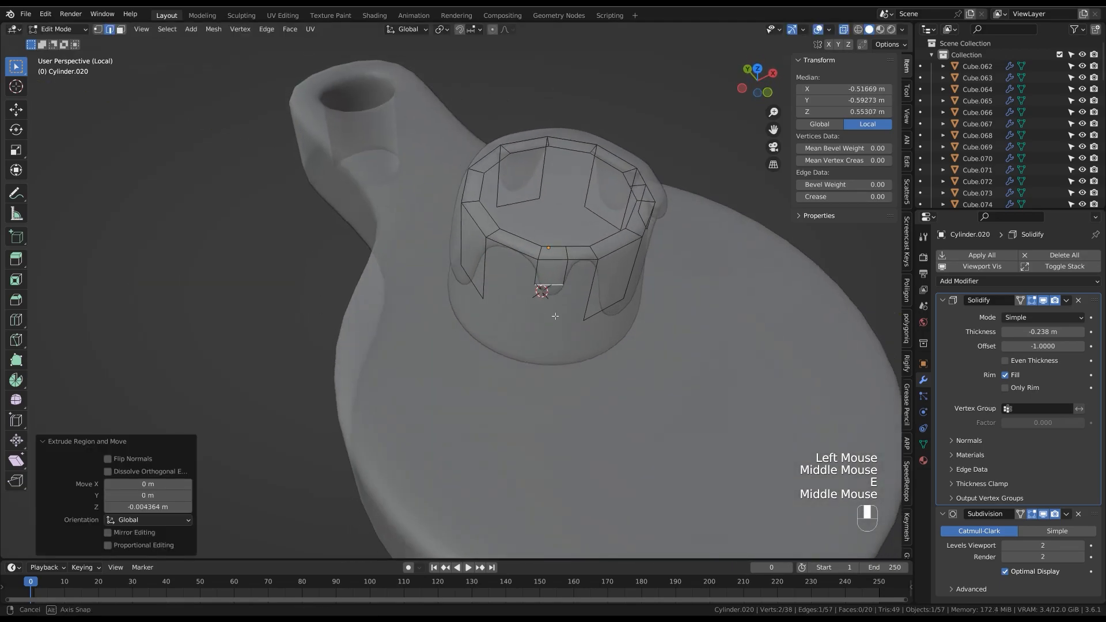
key(Tab)
key(alt+z)
Set the cream's Solidify thickness to -0.188 m.
ctrl+middle_drag(587, 257, 599, 311)
middle_drag(599, 311, 579, 295)
shift+middle_drag(579, 295, 572, 322)
ctrl+middle_drag(572, 321, 570, 277)
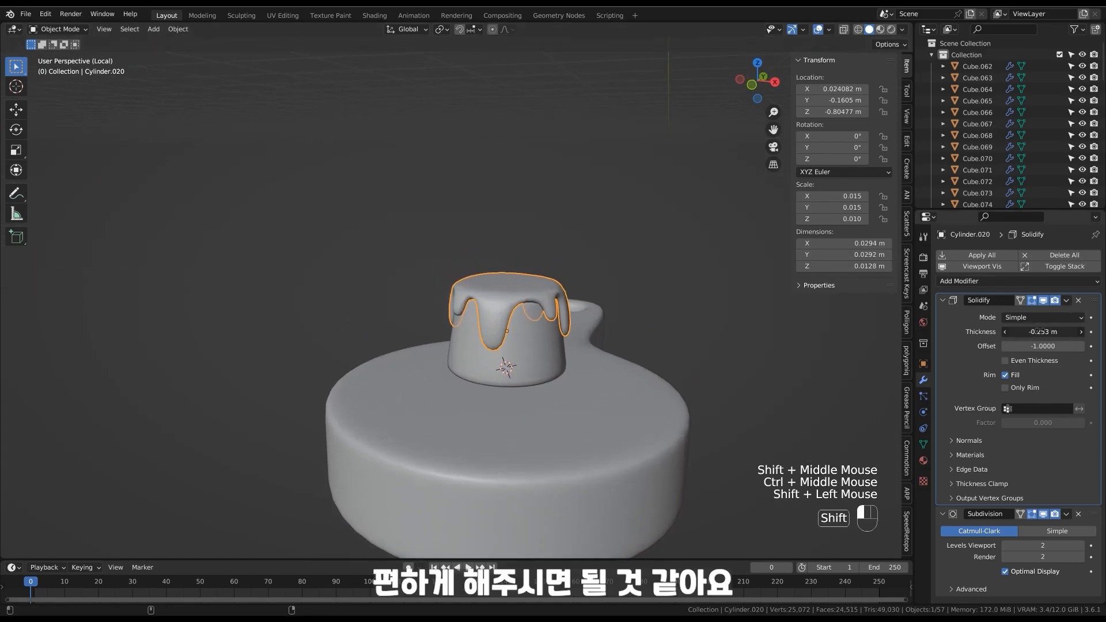
ctrl+middle_drag(731, 351, 455, 259)
Cut the wide rim gap on the cream's other side and extrude an outer edge down about 0.0045 m, then leave Edit Mode.
click(444, 279)
key(Tab)
key(ctrl+r)
click(405, 314)
right_click(405, 314)
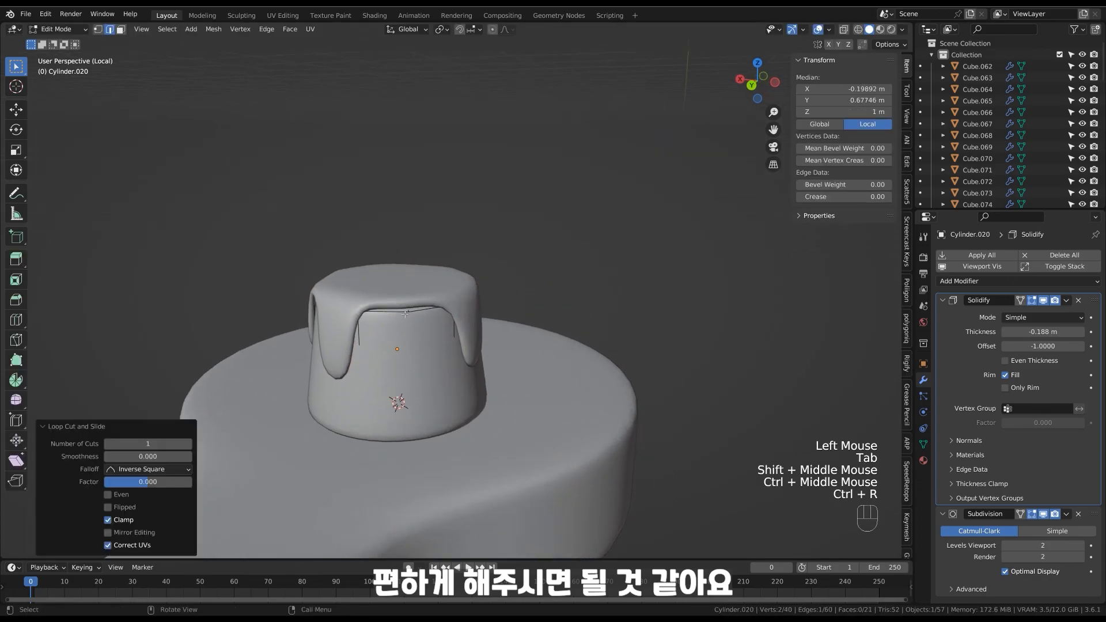
key(e)
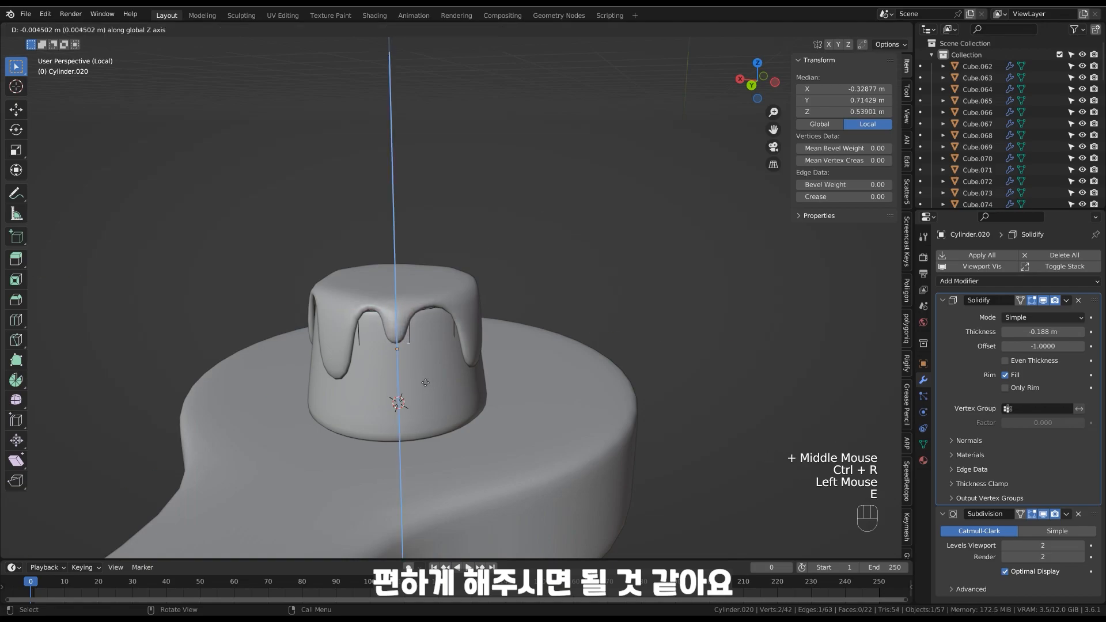
key(Tab)
middle_drag(486, 397, 467, 377)
Move one rim vertex of the cream 0.000941 m along X and -0.000053 m along Y, then return to Object Mode.
key(Tab)
key(alt+z)
key(ctrl+1)
click(452, 323)
mouse_move(460, 329)
middle_down()
mouse_move(505, 342)
mouse_move(586, 268)
mouse_move(575, 288)
mouse_move(541, 284)
mouse_move(528, 387)
mouse_move(448, 318)
middle_up()
key(alt+z)
key(g)
click(518, 323)
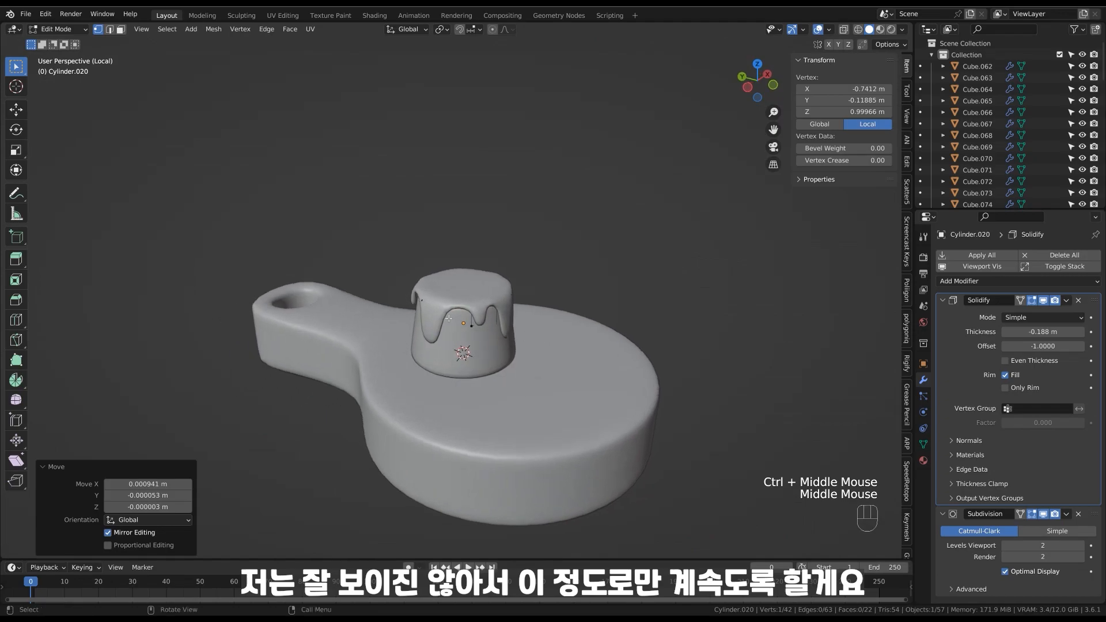
key(Tab)
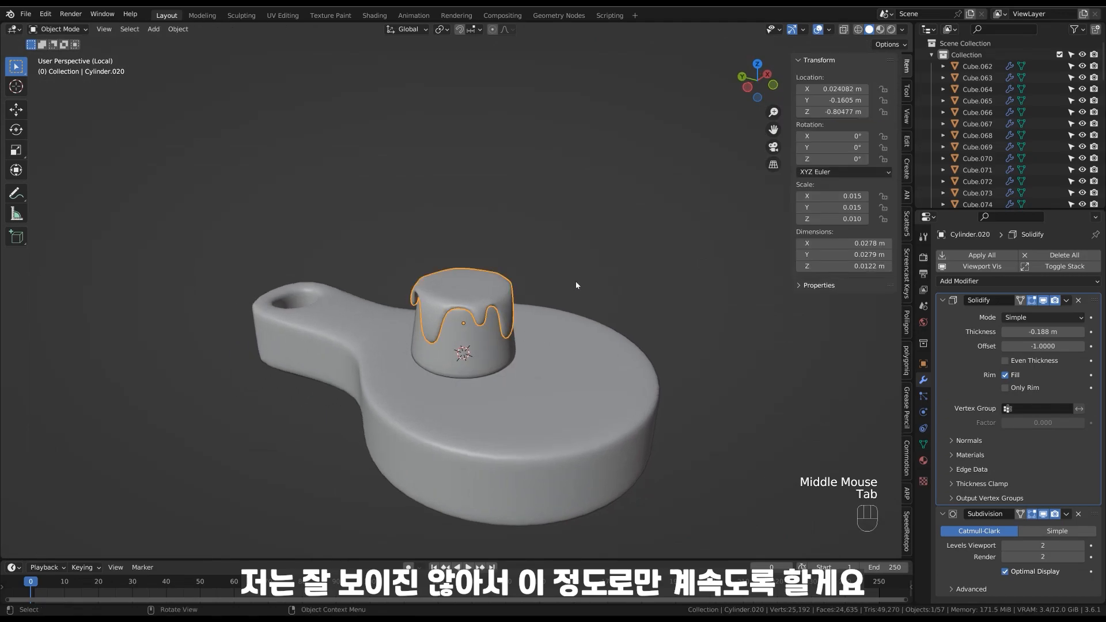
Add a mesh circle with 10 vertices and fill type Nothing at the 3D cursor.
ctrl+middle_drag(584, 262, 501, 291)
key(shift+a)
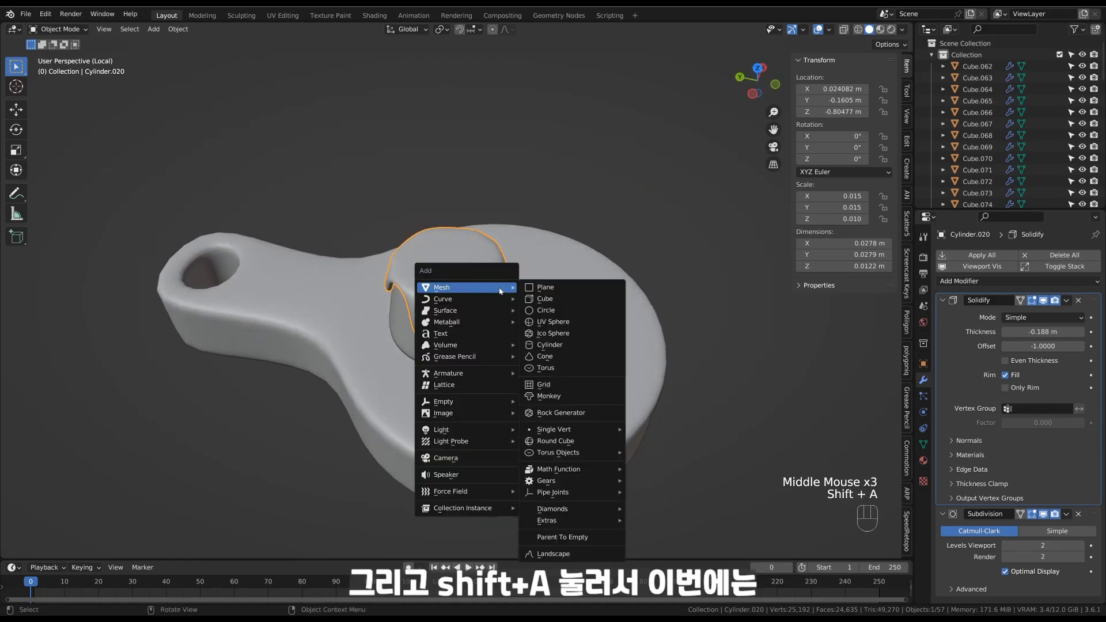
click(576, 311)
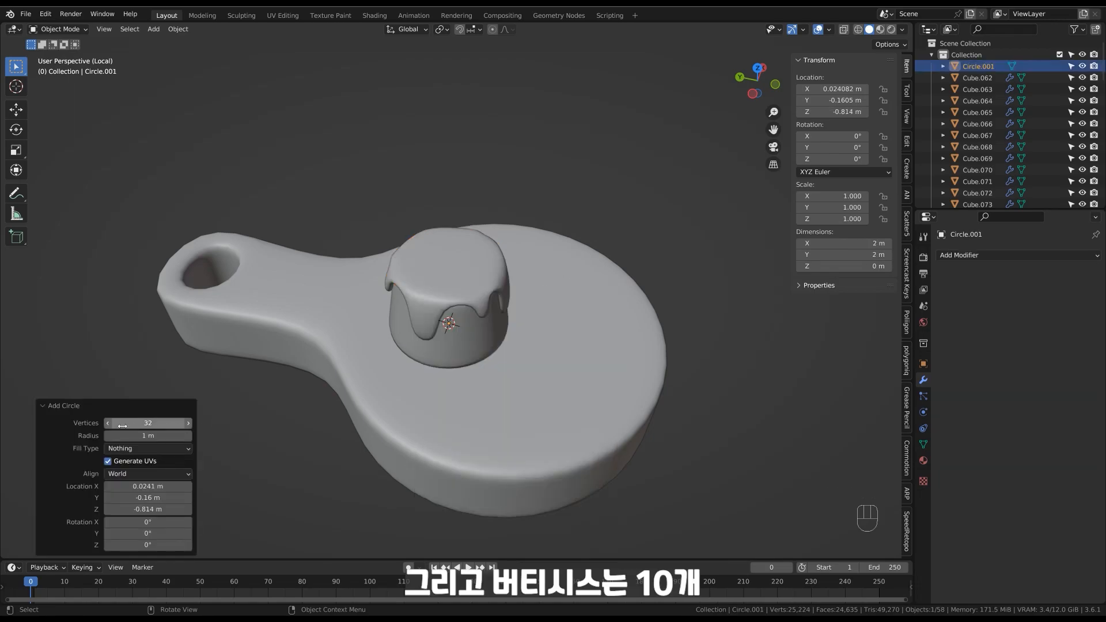
click(146, 423)
text(10)
click(148, 448)
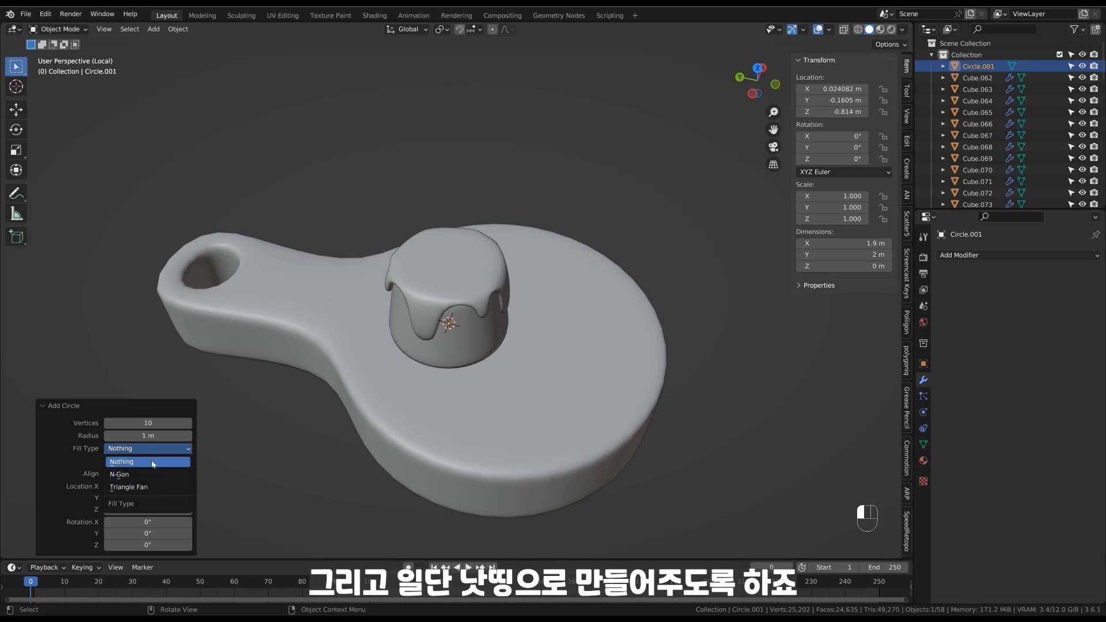
click(153, 464)
click(607, 200)
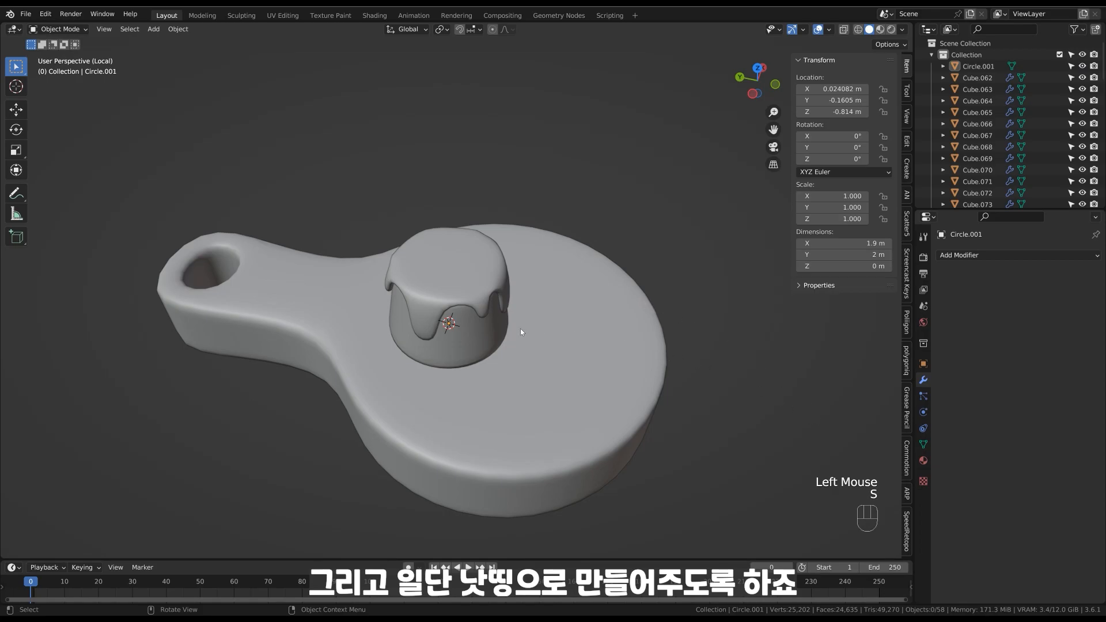
With X-ray on, shrink the circle to cupcake size and raise it 0.020828 m along Z to the cream's top.
key(alt+z)
click(578, 323)
ctrl+middle_drag(578, 323, 534, 231)
click(577, 365)
key(s)
click(464, 310)
key(s)
click(512, 355)
key(g)
key(z)
click(514, 267)
Scale the circle by 0.857 to fit inside the cream's top and turn X-ray off.
ctrl+middle_drag(534, 232, 533, 236)
key(s)
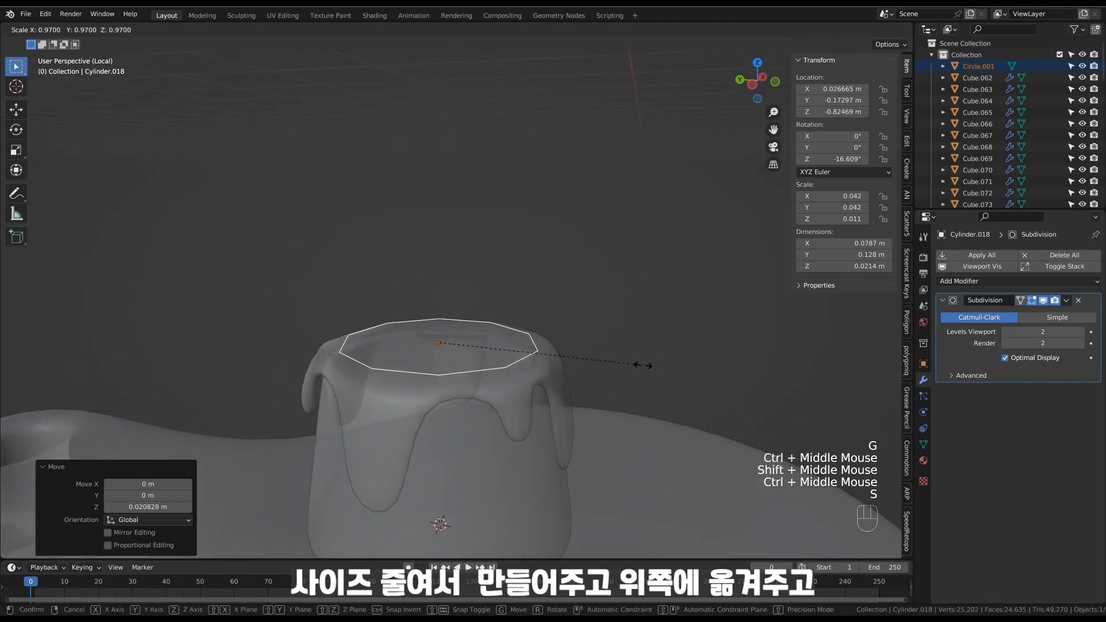
click(620, 361)
key(alt+z)
middle_drag(620, 361, 606, 337)
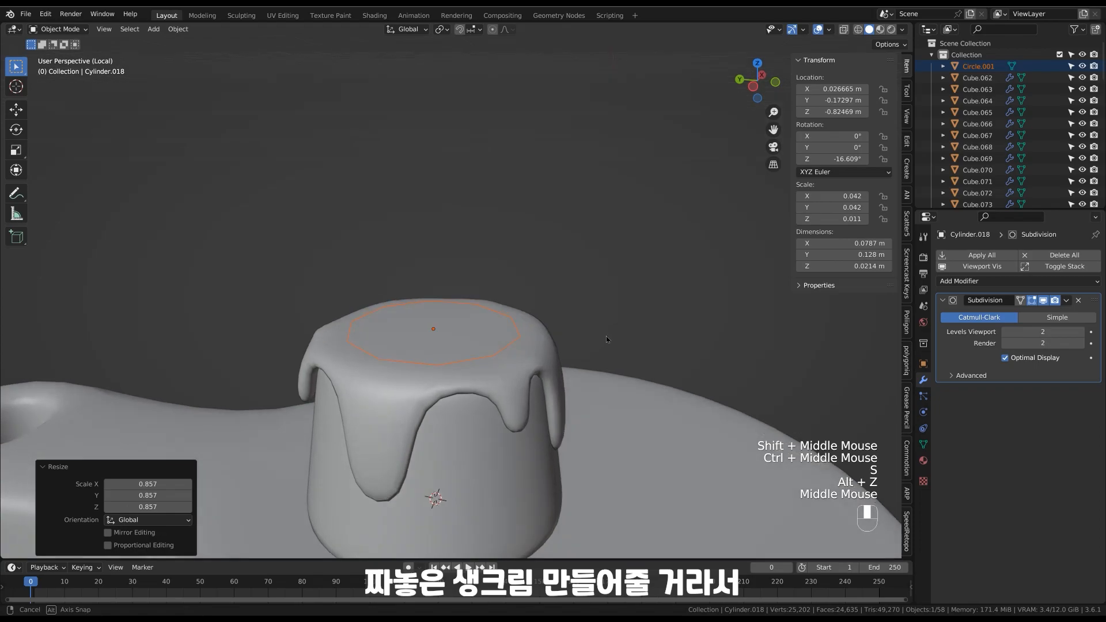
Enter Edit Mode and select every other vertex of the circle from the top view.
key(Tab)
drag(660, 211, 225, 474)
middle_drag(597, 361, 568, 425)
shift+middle_drag(579, 338, 578, 373)
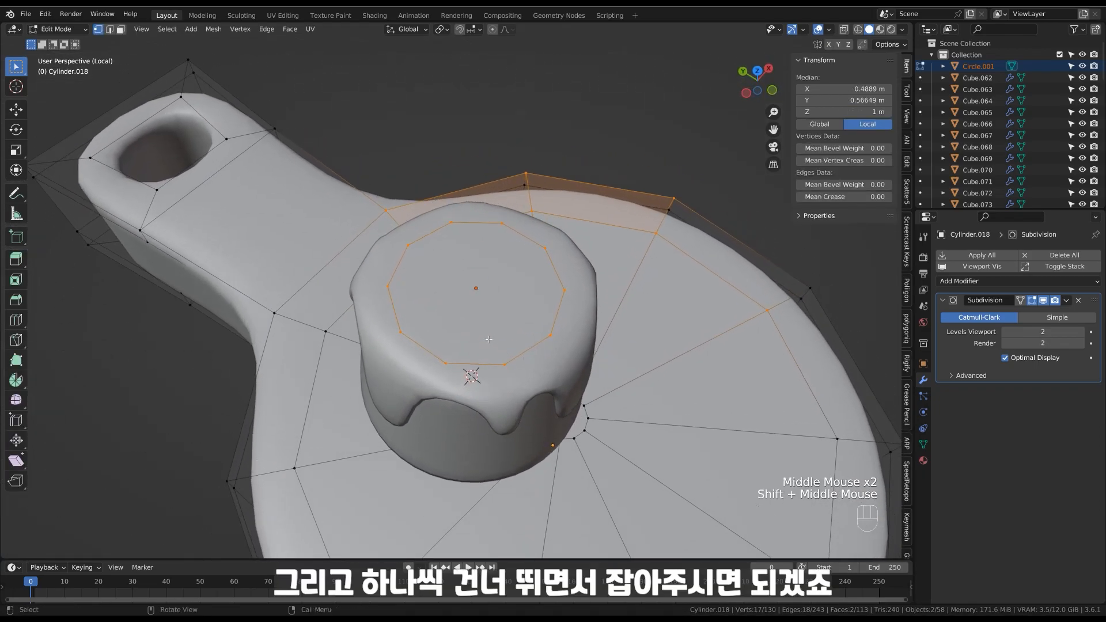
click(431, 312)
middle_drag(495, 296, 401, 308)
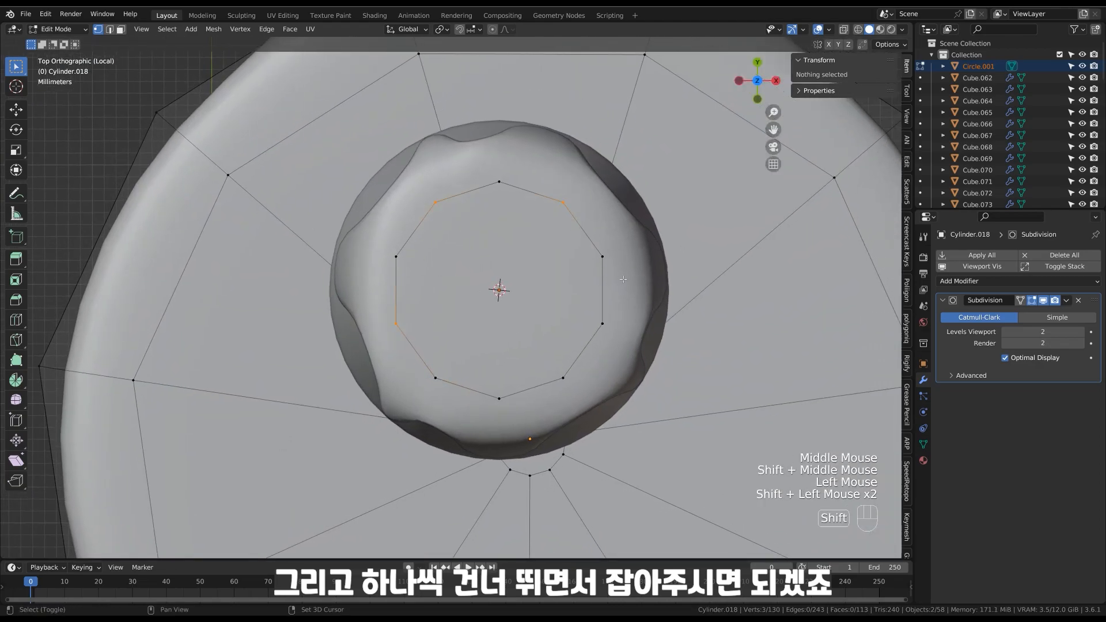
shift+drag(465, 446, 461, 449)
middle_drag(605, 443, 461, 461)
key(s)
click(686, 381)
key(alt+z)
key(ctrl+z)
Deselect the stray plate vertices and scale the circle's five alternating vertices inward to form a star outline.
ctrl+click(441, 472)
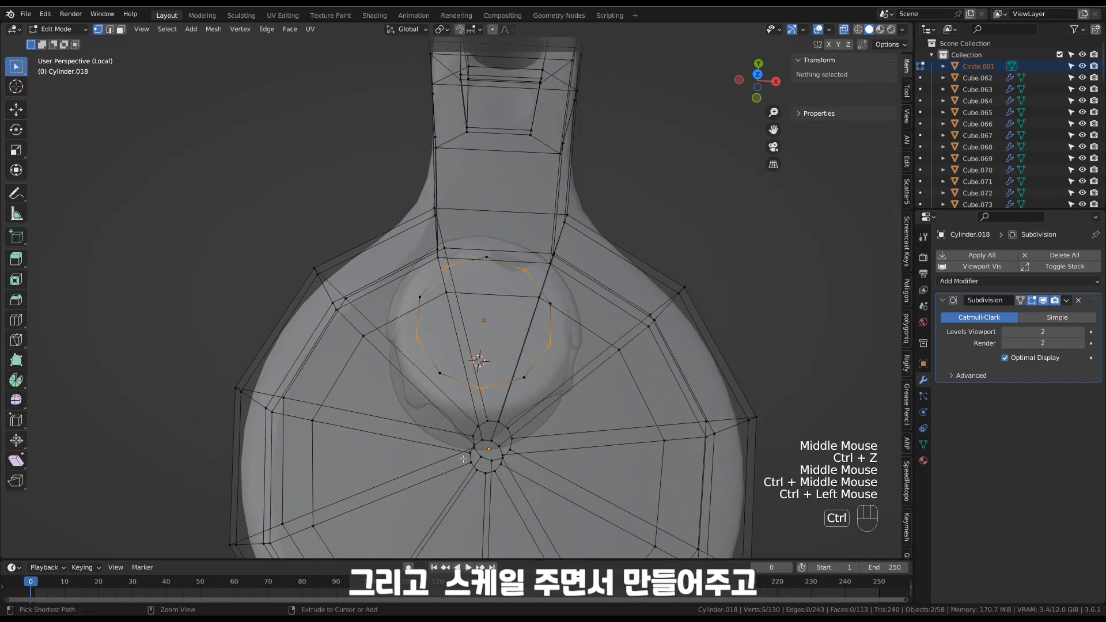
shift+middle_drag(600, 386, 593, 398)
alt+middle_drag(593, 398, 580, 423)
key(s)
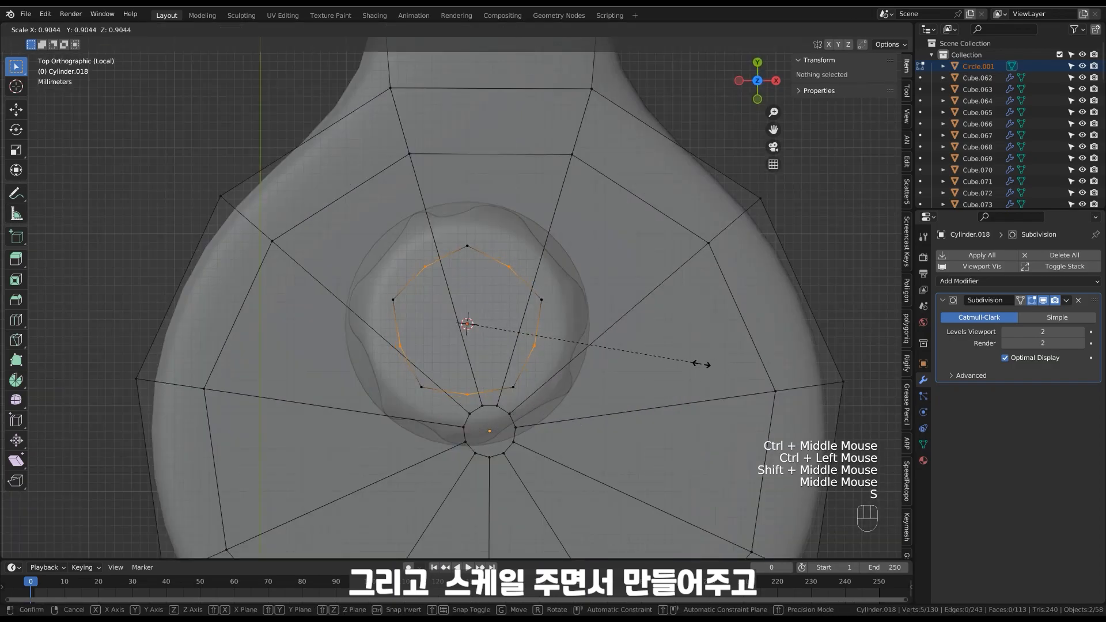
click(619, 358)
Leave the shared Edit Mode, turn X-ray off, and enter Edit Mode on the star-shaped circle alone.
middle_drag(619, 358, 655, 218)
drag(662, 211, 363, 455)
key(Tab)
middle_drag(602, 367, 593, 348)
key(alt+z)
click(527, 356)
key(Tab)
Extrude the whole star outline up 0.007598 m along Z.
middle_drag(635, 305, 648, 251)
drag(645, 291, 369, 438)
key(e)
key(z)
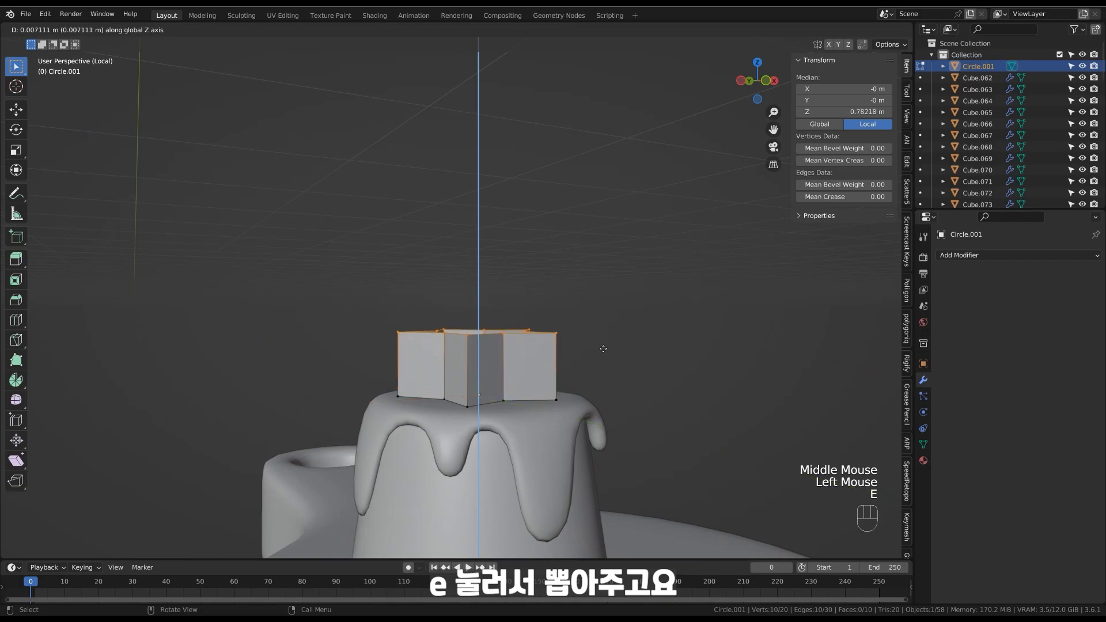
click(609, 345)
Scale the extruded star's top loop by 0.273, then shrink it further into a small pointed tip.
key(s)
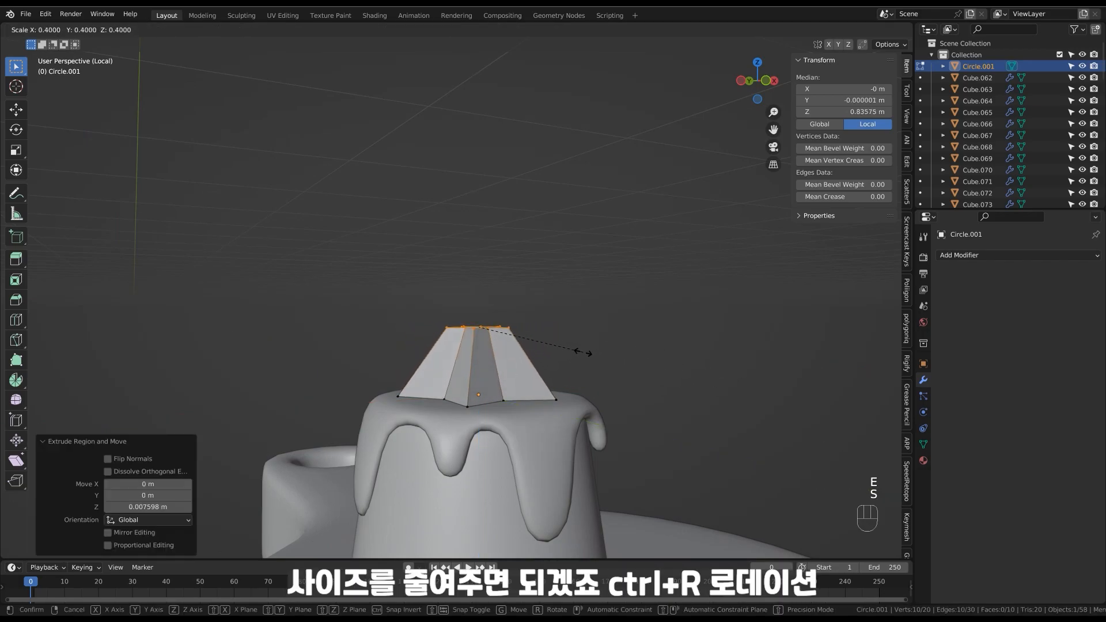
click(554, 349)
ctrl+middle_drag(554, 349, 637, 374)
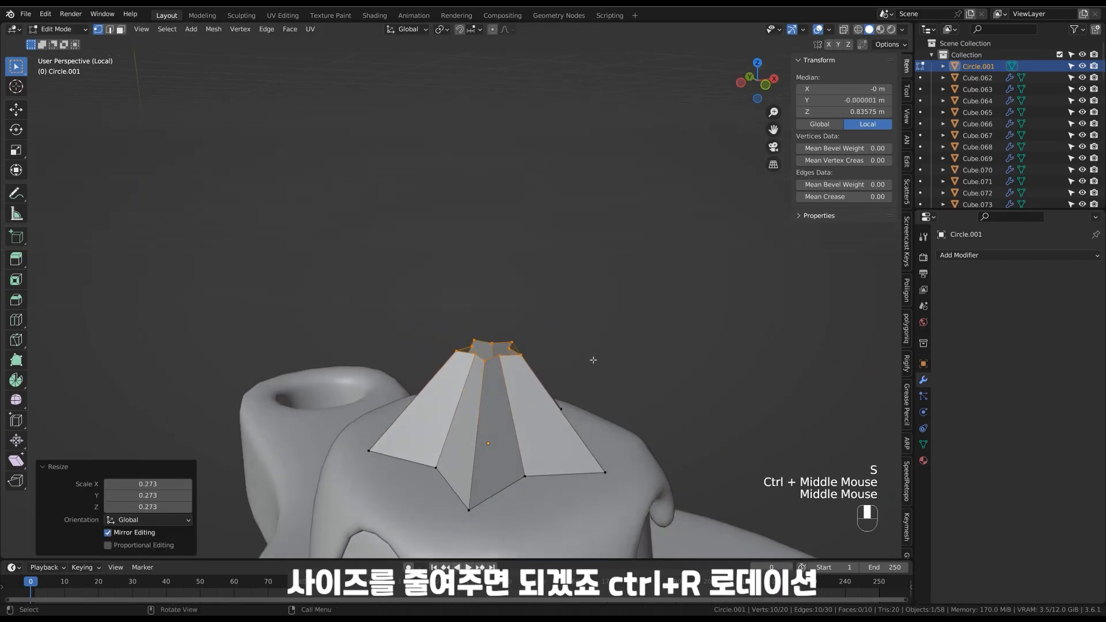
key(s)
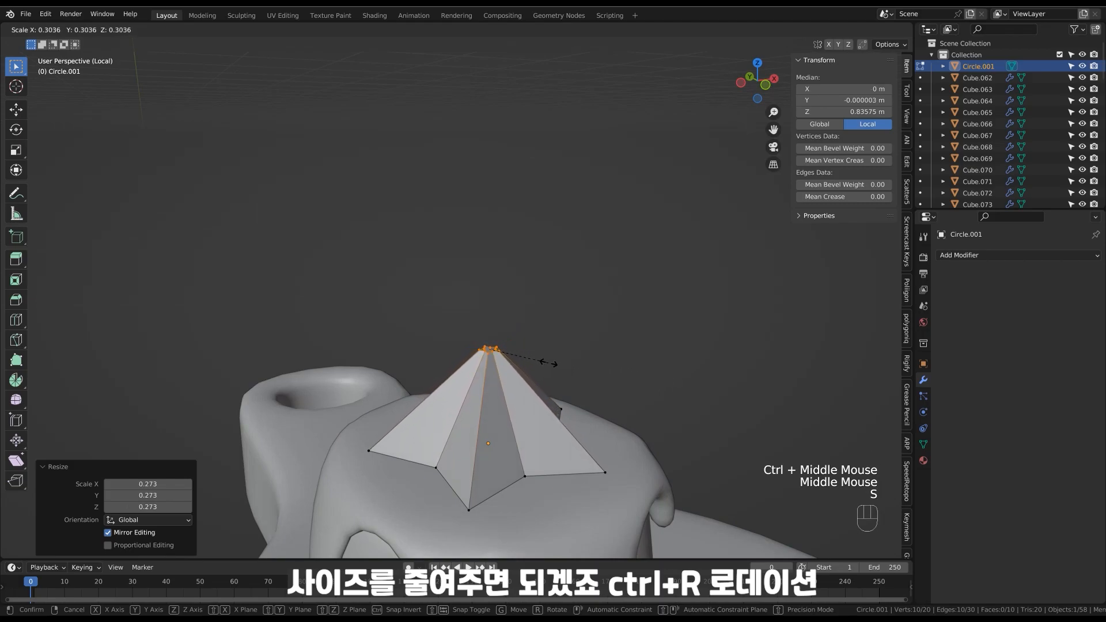
click(548, 363)
key(s)
click(612, 375)
Add a horizontal loop cut halfway up the cream peak and rotate it 42.5° about Z to twist the shape.
mouse_move(617, 414)
shift+middle_down()
mouse_move(615, 373)
mouse_move(617, 398)
shift+middle_up()
mouse_move(618, 398)
middle_down()
mouse_move(610, 375)
mouse_move(610, 395)
middle_up()
key(ctrl+r)
click(544, 371)
click(555, 358)
key(r)
key(z)
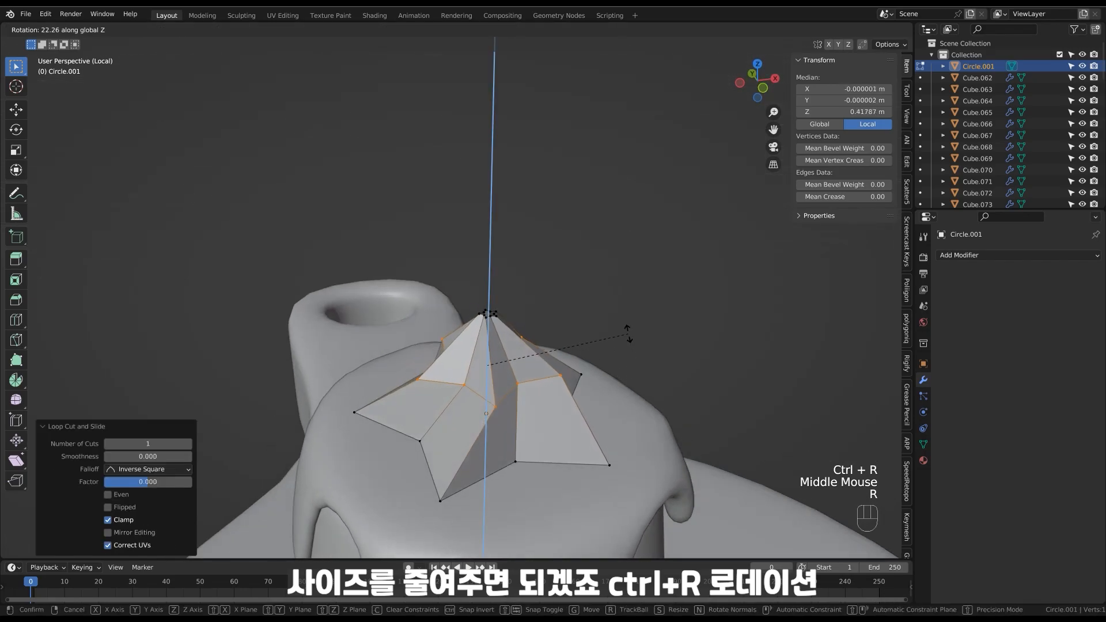
click(612, 290)
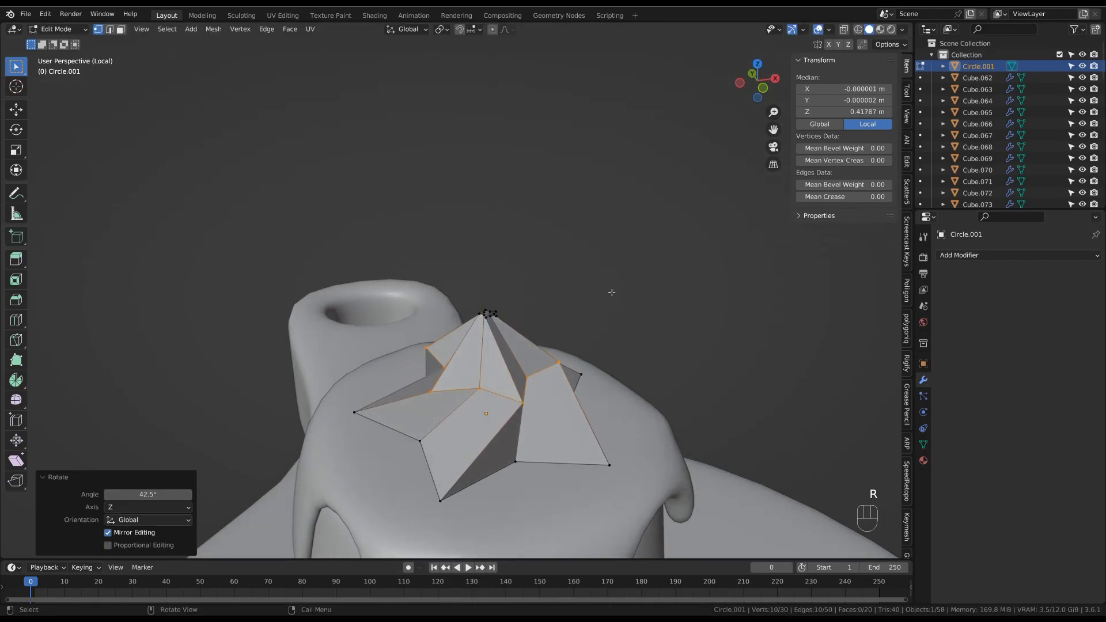
Return to Object Mode, add a level 2 Subdivision modifier to the cream peak, and shade it smooth.
key(Tab)
key(ctrl+2)
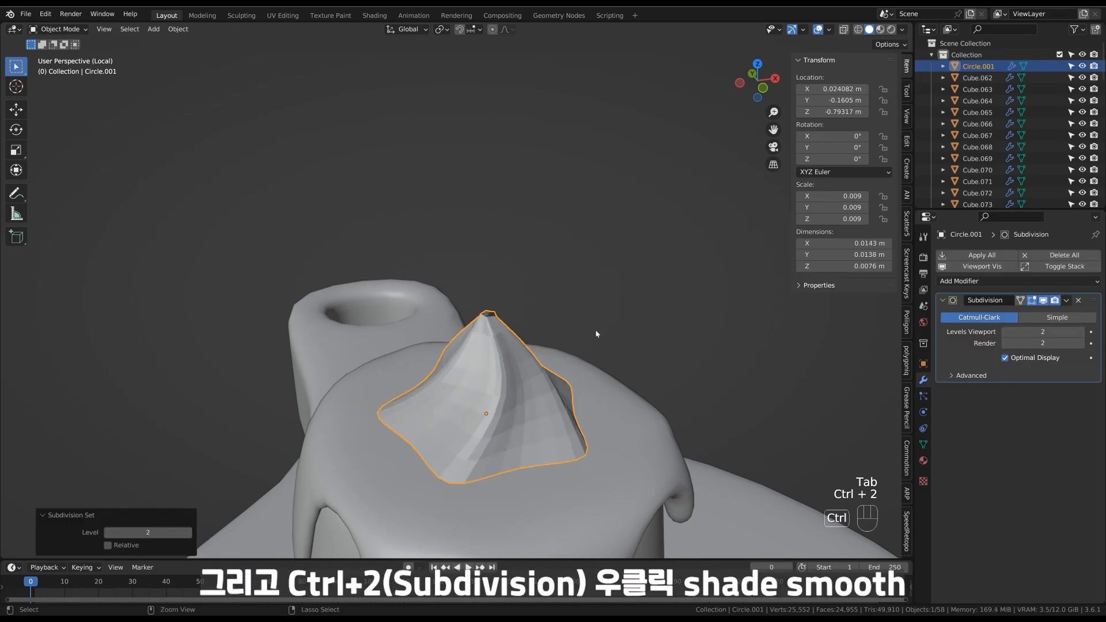
right_click(538, 388)
click(536, 387)
shift+middle_drag(536, 387, 586, 360)
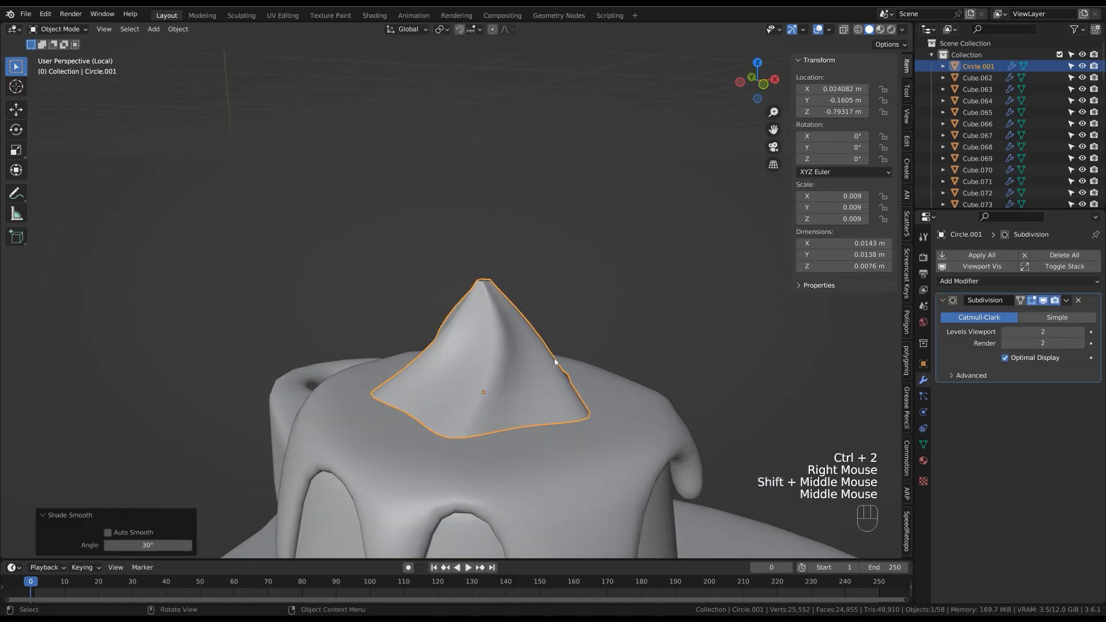
Scale the cream peak's middle edge loop by 1.069 in Edit Mode.
key(Tab)
key(s)
click(593, 361)
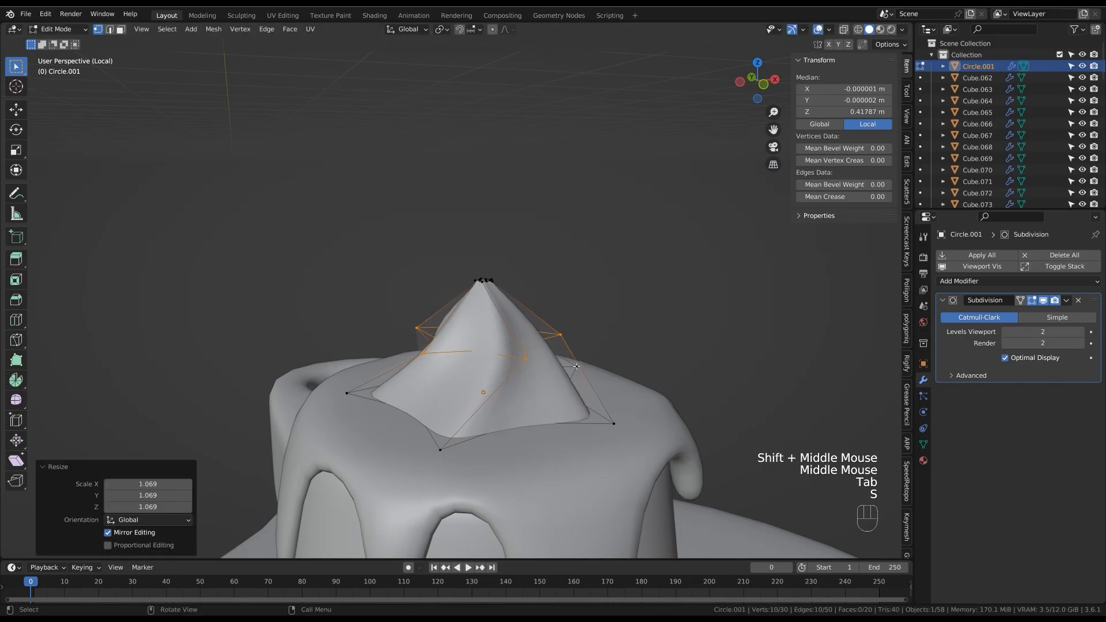
Add a loop cut around the cream peak's lower section and rotate it about 46° around Z.
key(ctrl+r)
click(569, 368)
right_click(583, 361)
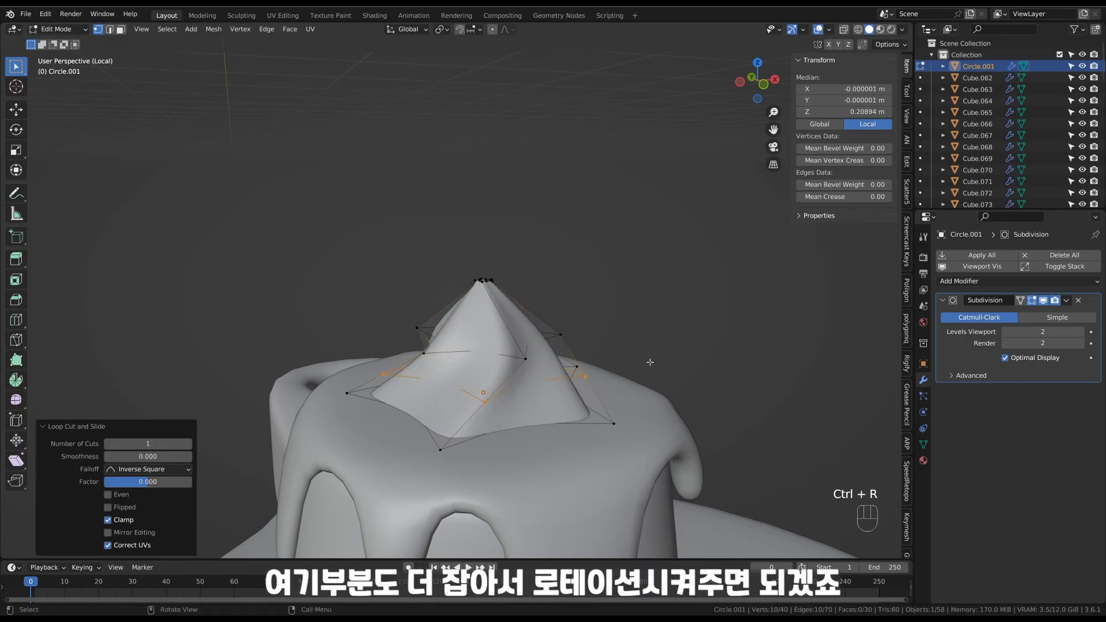
key(s)
key(z)
right_click(620, 305)
key(r)
key(z)
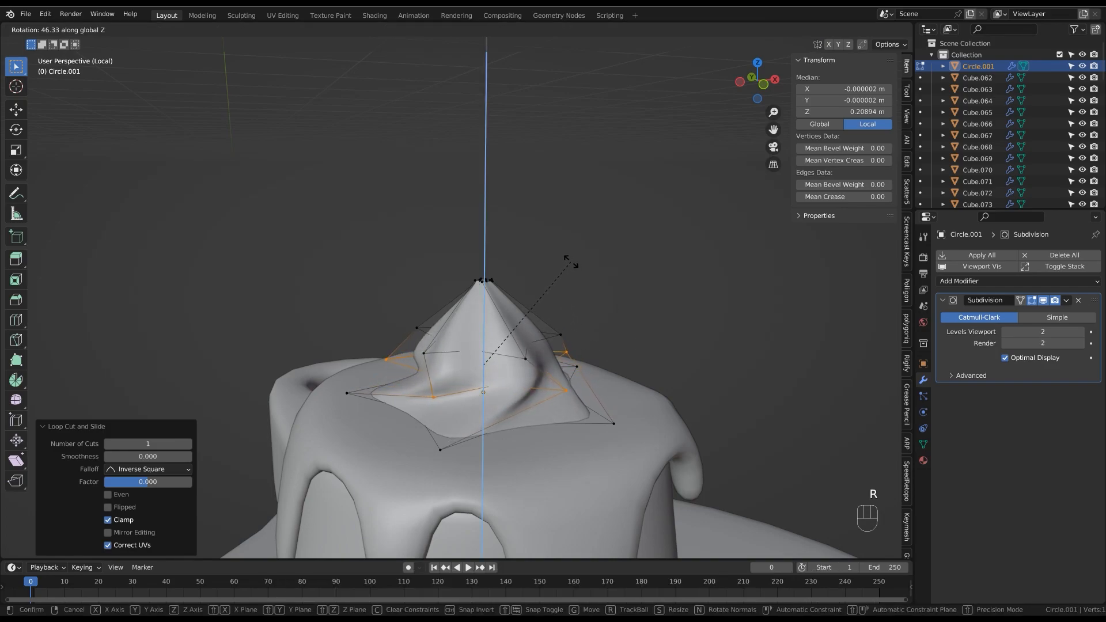
click(567, 259)
Rotate the cream peak's middle edge loop around Z to strengthen the swirl, and return to Object Mode.
middle_drag(567, 259, 545, 340)
alt+click(545, 340)
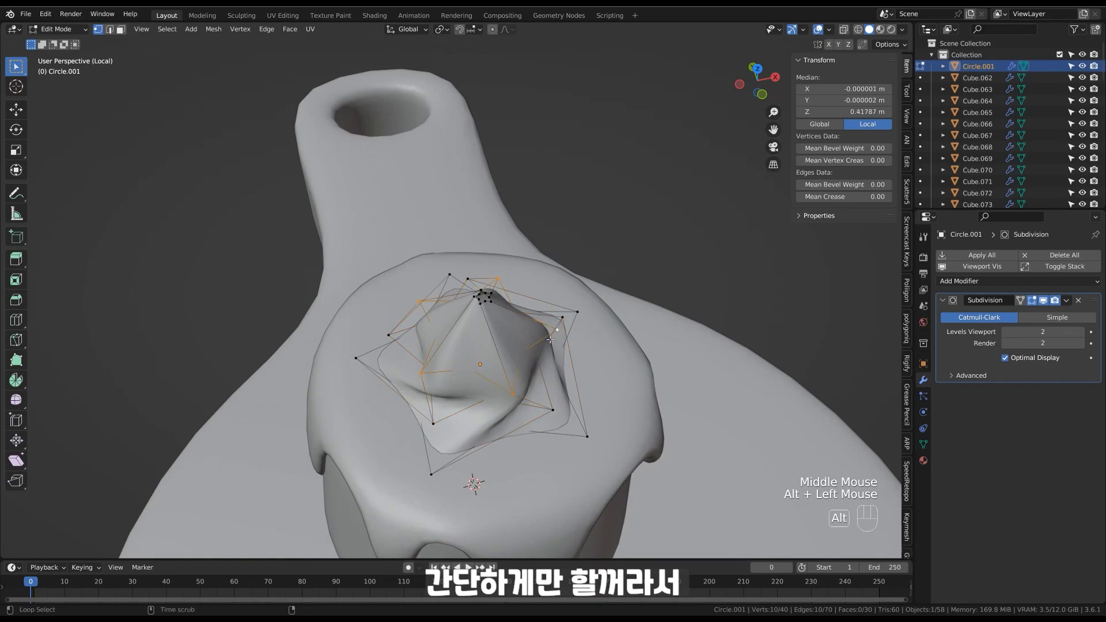
key(r)
key(z)
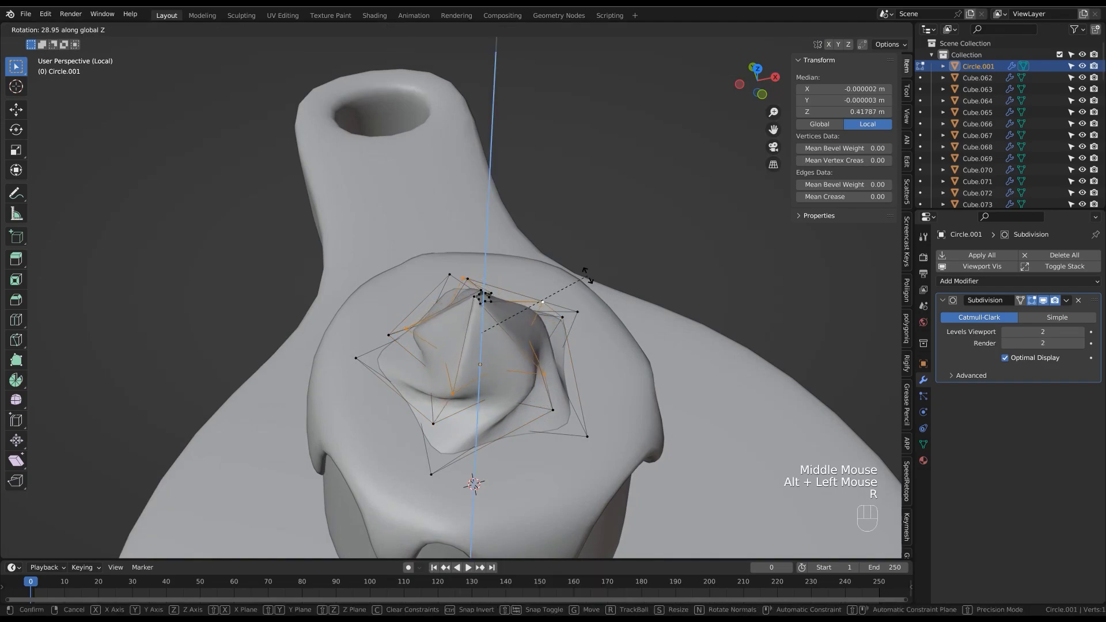
click(577, 246)
key(Tab)
Resize the whole cream peak and adjust its height along Z on top of the cupcake.
ctrl+middle_drag(563, 277, 624, 345)
key(s)
click(633, 353)
key(g)
middle_click(619, 345)
right_click(612, 362)
key(g)
key(z)
click(612, 373)
Shrink the vertices at the cream peak's tip in Edit Mode to sharpen the point, and return to Object Mode.
ctrl+middle_drag(612, 346, 536, 311)
key(Tab)
middle_drag(535, 311, 496, 299)
drag(370, 296, 556, 355)
key(s)
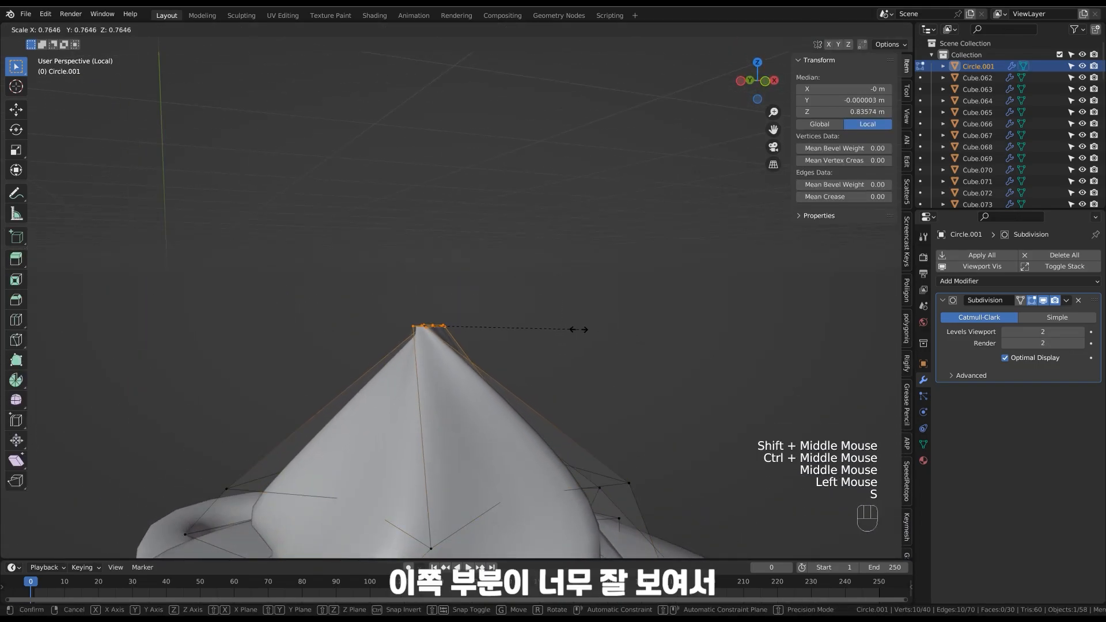
key(Tab)
Raise the cream peak along Z clear of the cupcake to expose its underside.
ctrl+middle_drag(548, 262, 581, 318)
key(Tab)
shift+middle_drag(570, 440, 553, 345)
key(Tab)
key(g)
key(z)
click(544, 370)
mouse_move(553, 346)
ctrl+middle_down()
mouse_move(562, 316)
mouse_move(555, 337)
ctrl+middle_up()
Extrude the cream peak's bottom edge loop -0.00093 m along Z and scale it inward.
key(Tab)
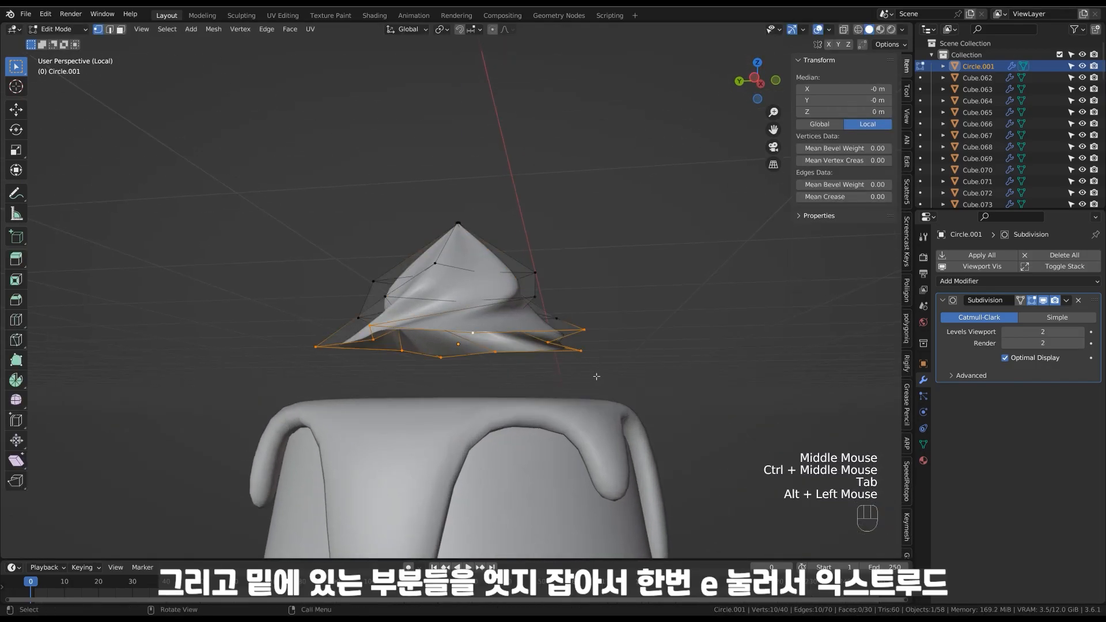
key(e)
click(591, 387)
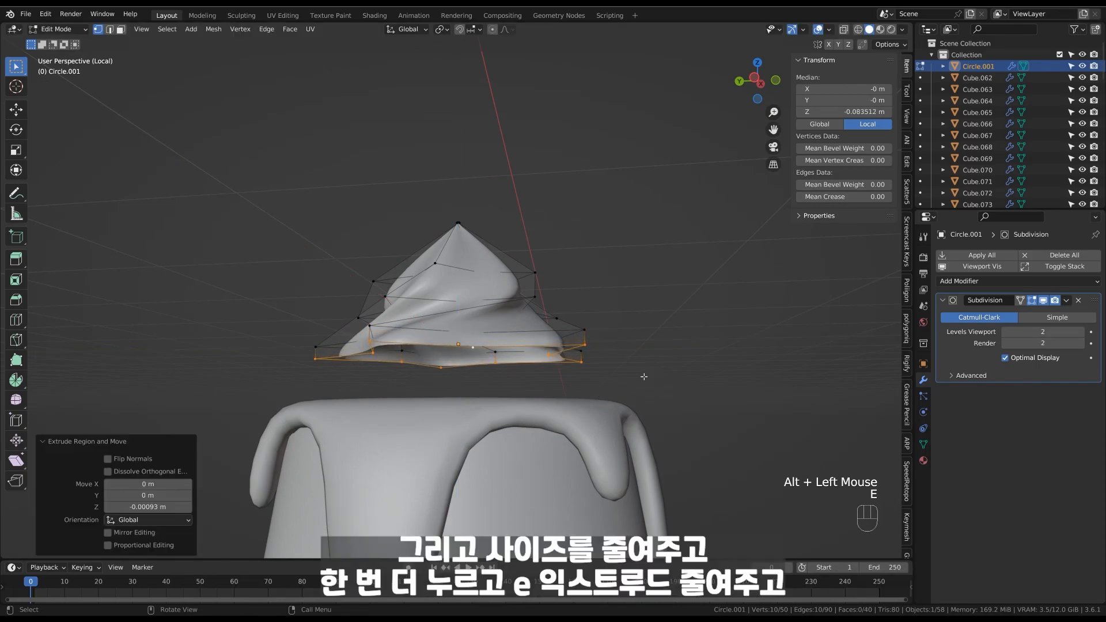
key(s)
click(611, 381)
Extrude the shrunken bottom loop another -0.000603 m along Z, scale it inward, and return to Object Mode.
key(e)
click(602, 385)
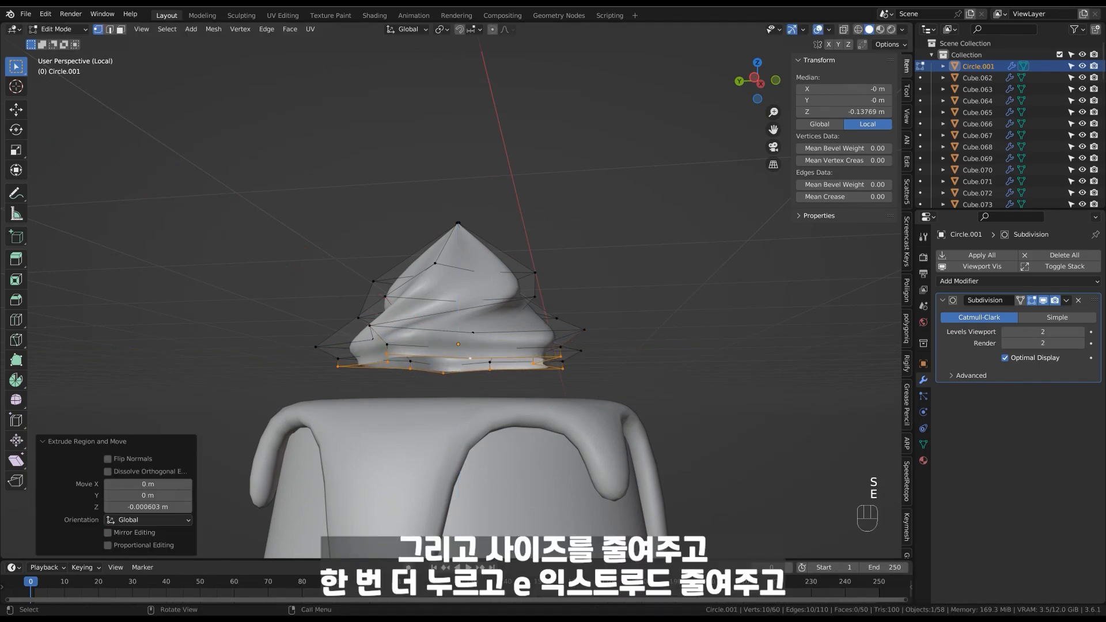
key(s)
click(591, 387)
key(Tab)
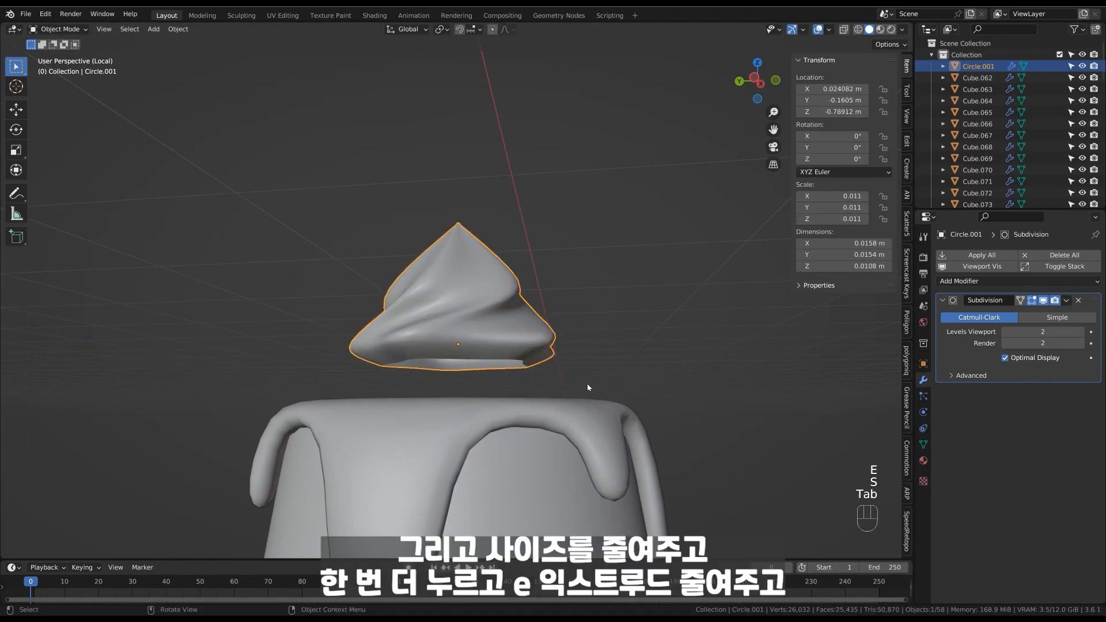
Lower the cream peak onto the cupcake to a Z location of -0.79195 m.
key(g)
click(572, 431)
ctrl+middle_drag(572, 431, 569, 467)
ctrl+middle_drag(569, 467, 569, 469)
ctrl+middle_drag(569, 469, 564, 397)
ctrl+middle_drag(564, 398, 557, 347)
Duplicate the complete cupcake twice in top view and place the copies in a triangle on the plate's round area.
drag(621, 240, 297, 508)
ctrl+click(514, 433)
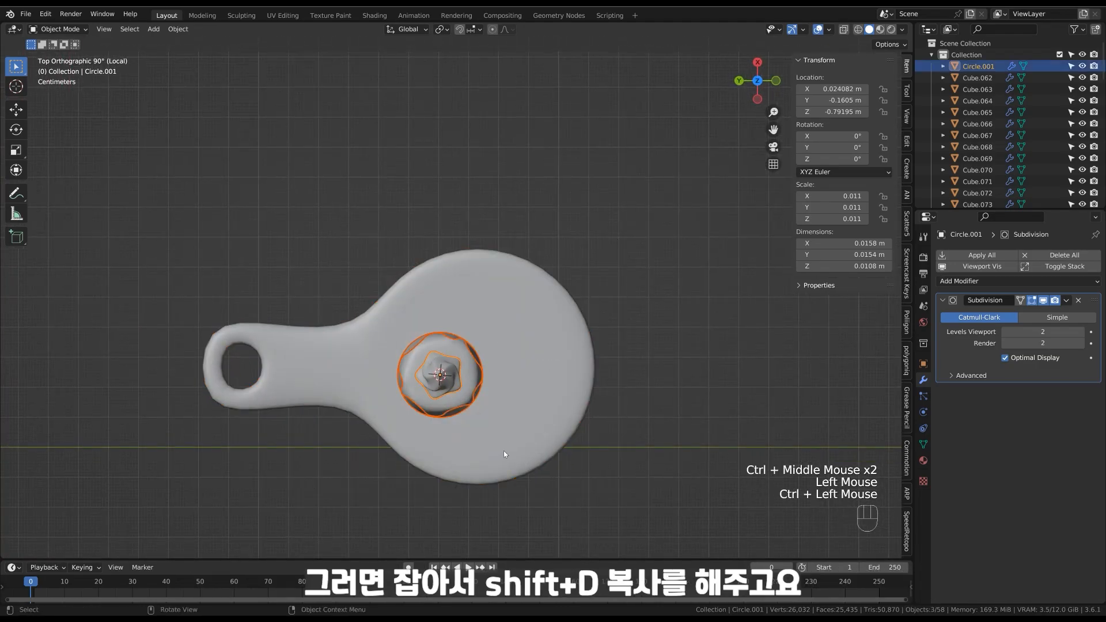
key(shift+d)
key(g)
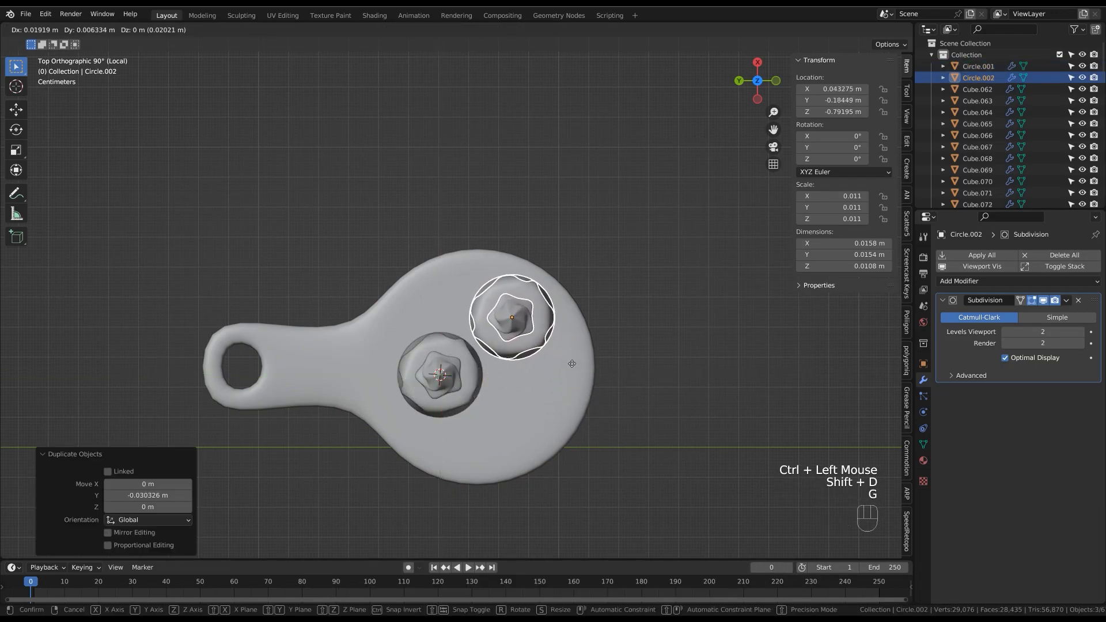
click(571, 363)
key(shift+d)
click(592, 461)
Rotate the original cupcake's cream peak, and rotate the first copy's peak about -47° around Z.
click(450, 378)
key(r)
click(484, 432)
click(531, 324)
key(r)
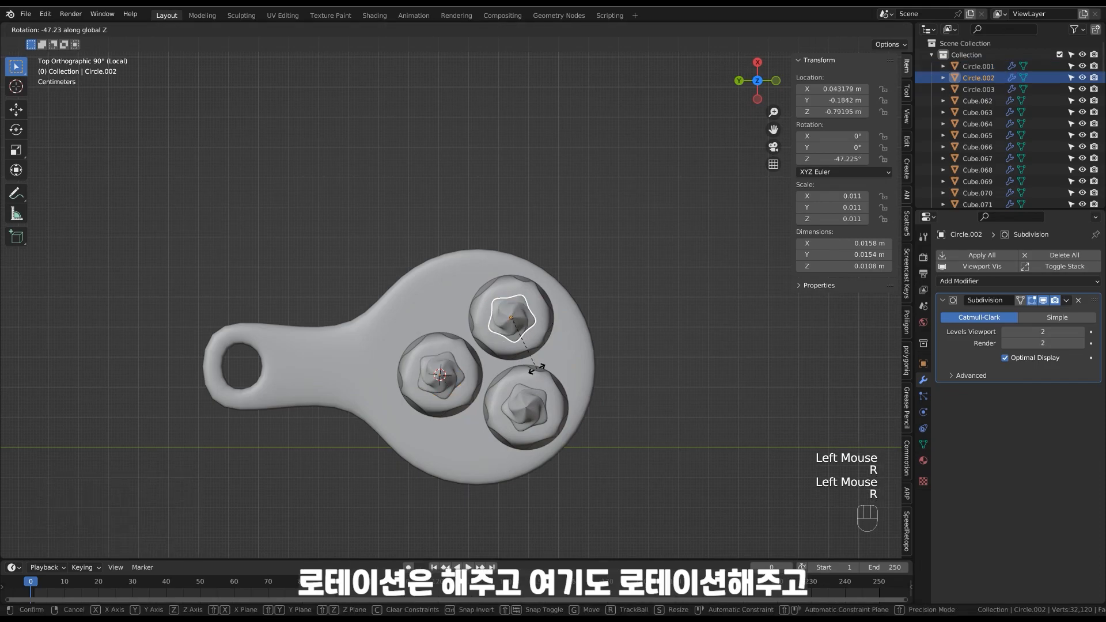
click(538, 369)
Rotate each cupcake's dripping cream separately in top view, using -67.6° for the second copy.
click(542, 337)
key(r)
click(550, 326)
click(553, 426)
key(r)
click(554, 443)
click(472, 386)
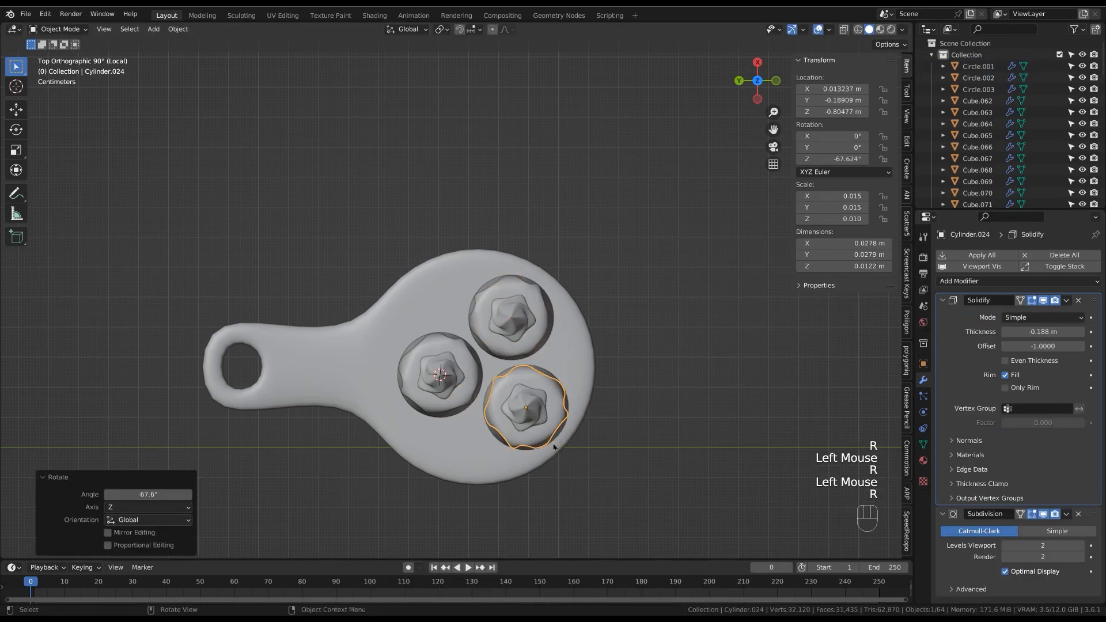
key(r)
click(506, 345)
click(425, 303)
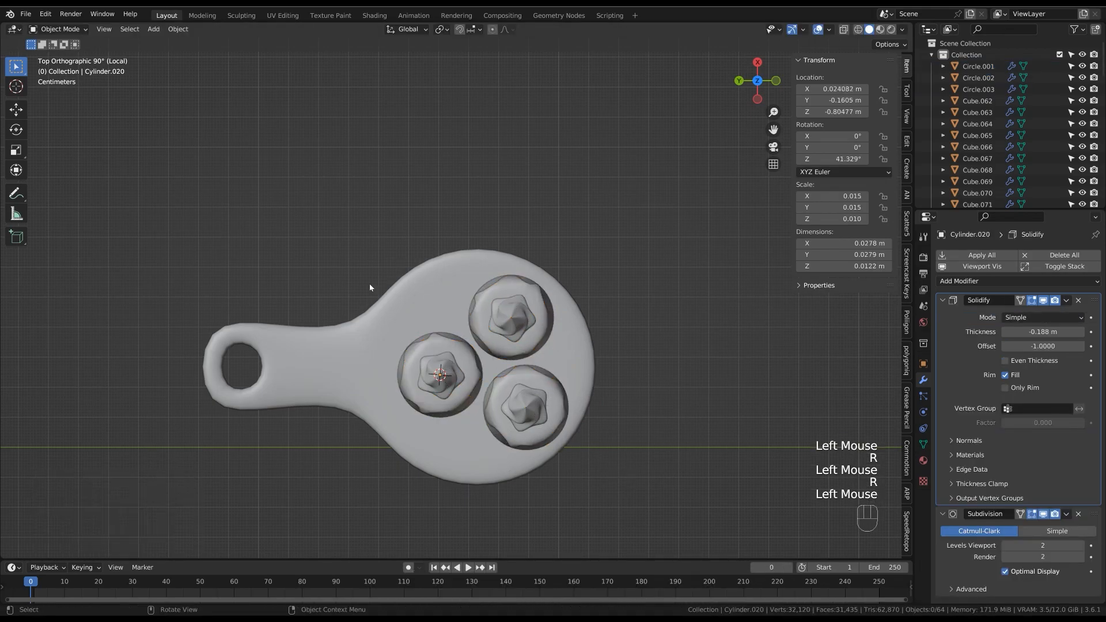
Move all three cupcakes about 0.006 m along Y and rotate them together by -10.4° on the plate.
drag(372, 298, 593, 432)
key(g)
key(y)
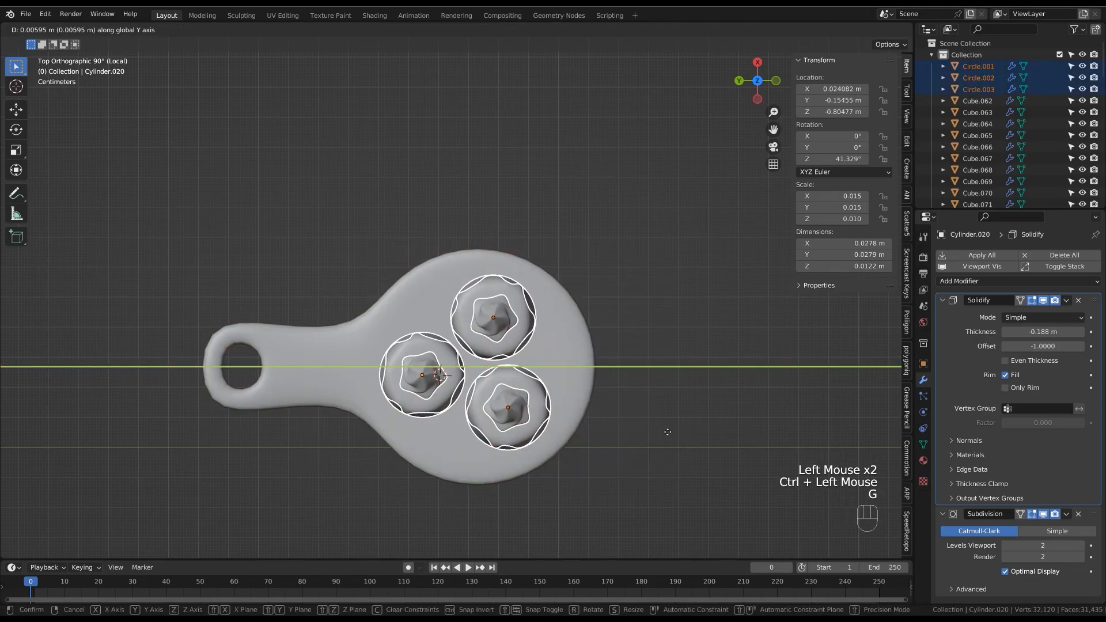
click(669, 437)
key(r)
click(659, 440)
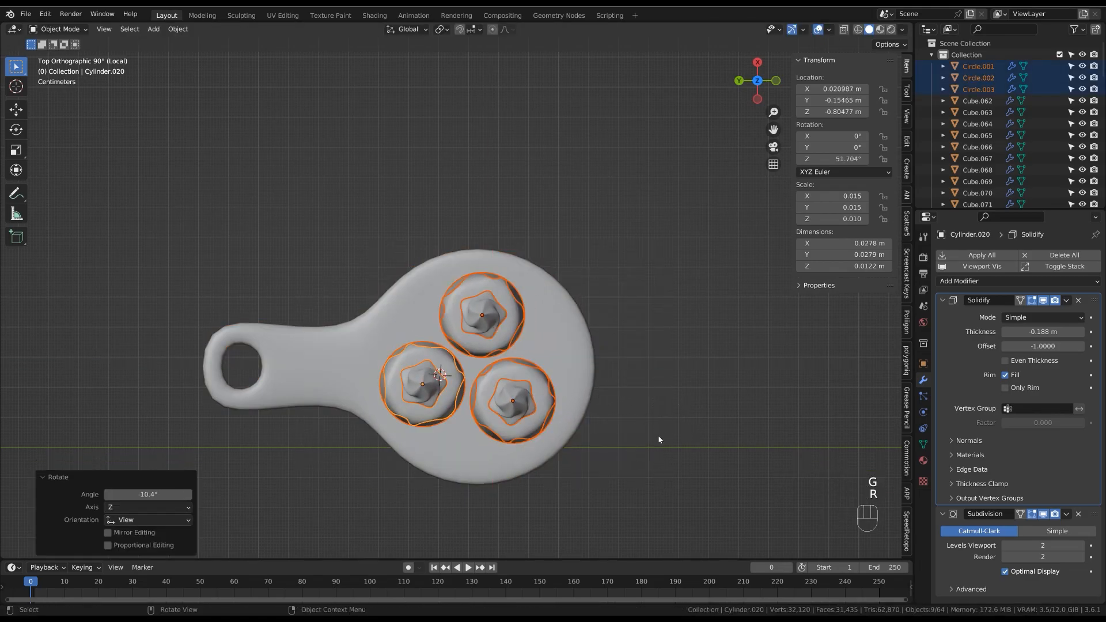
Select several cupcake parts on the plate and shift them slightly for a less regular arrangement.
ctrl+middle_drag(655, 444, 625, 439)
click(556, 387)
middle_drag(625, 439, 647, 346)
shift+click(596, 372)
shift+click(567, 348)
middle_drag(651, 426, 591, 312)
key(g)
key(x)
key(g)
click(650, 451)
Tilt the second copy's cream peak slightly to about 4.9° X, -3.8° Y and 10.9° Z, and nudge its position.
key(r)
key(g)
click(697, 385)
click(645, 379)
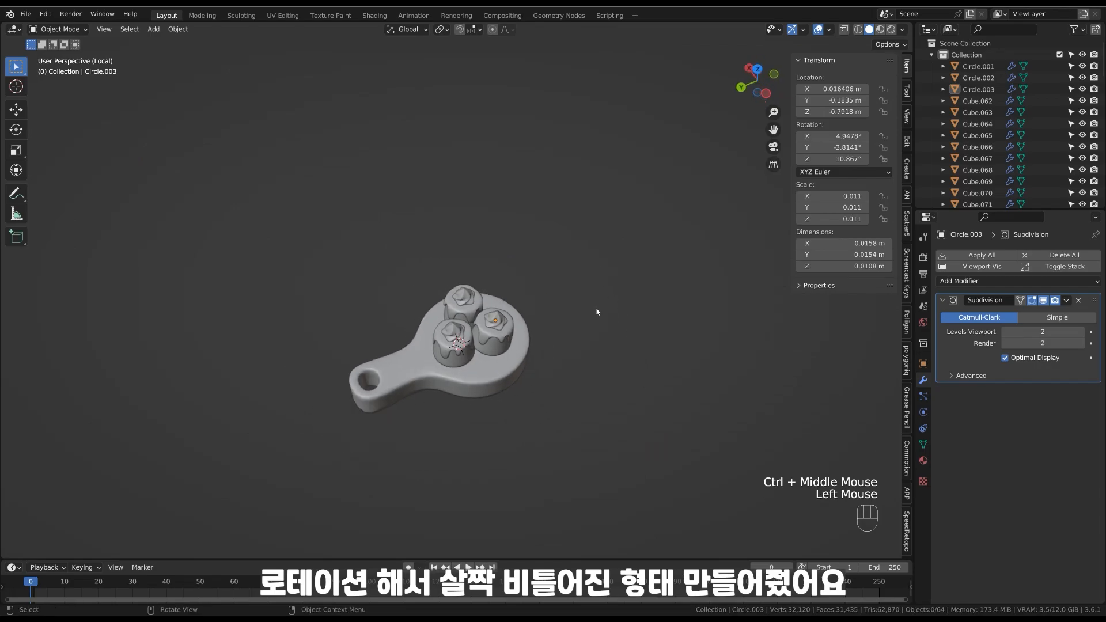
Leave Local View and flatten the serving plate along Z to a thickness of 0.0192 m.
key(slash)
ctrl+middle_drag(604, 307, 574, 345)
shift+middle_drag(575, 344, 523, 324)
key(s)
key(z)
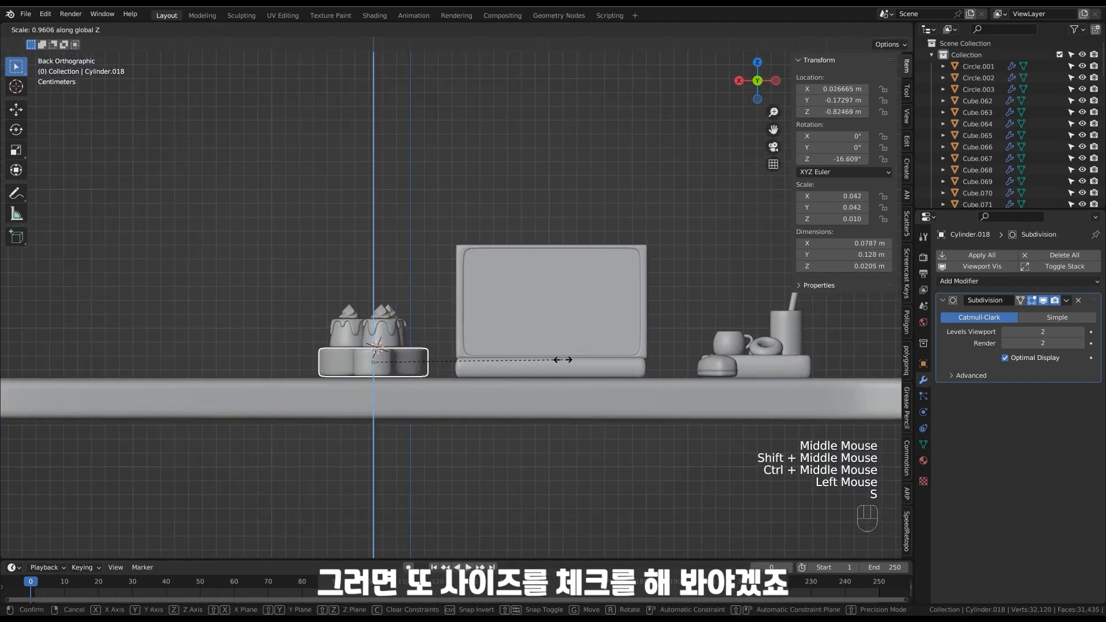
click(552, 359)
Move the serving plate -0.001661 m along Z so it rests on the tabletop.
key(g)
key(z)
click(724, 358)
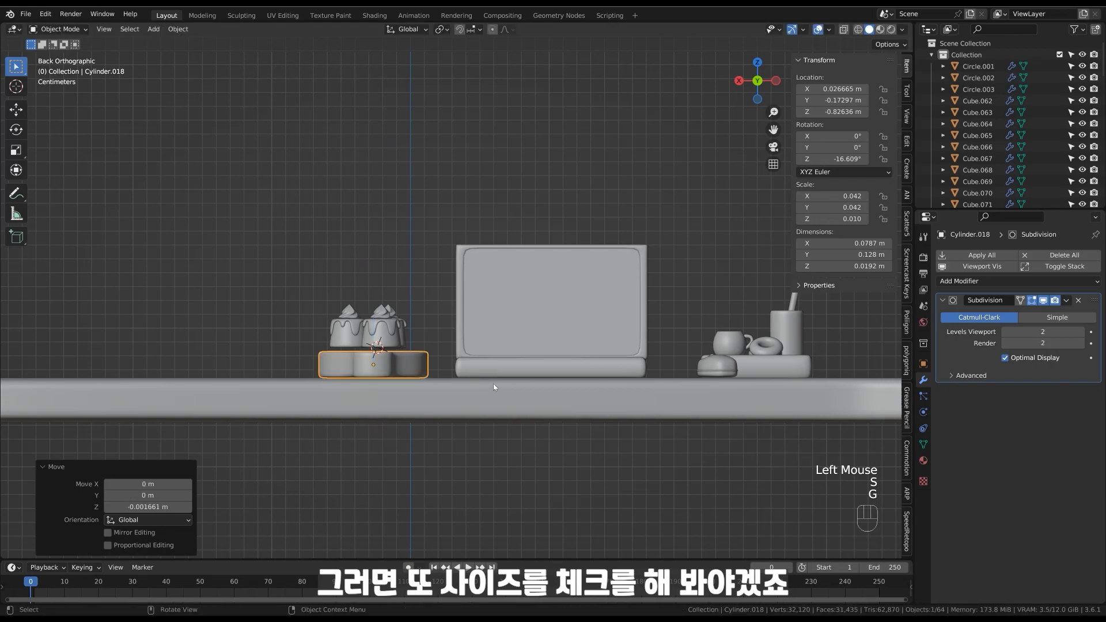
Select the computer mouse parts and move them 0.022012 m along X and -0.001038 m along Z.
click(719, 358)
middle_drag(690, 336, 732, 299)
ctrl+drag(830, 362, 830, 362)
middle_drag(760, 399, 789, 390)
key(g)
click(752, 399)
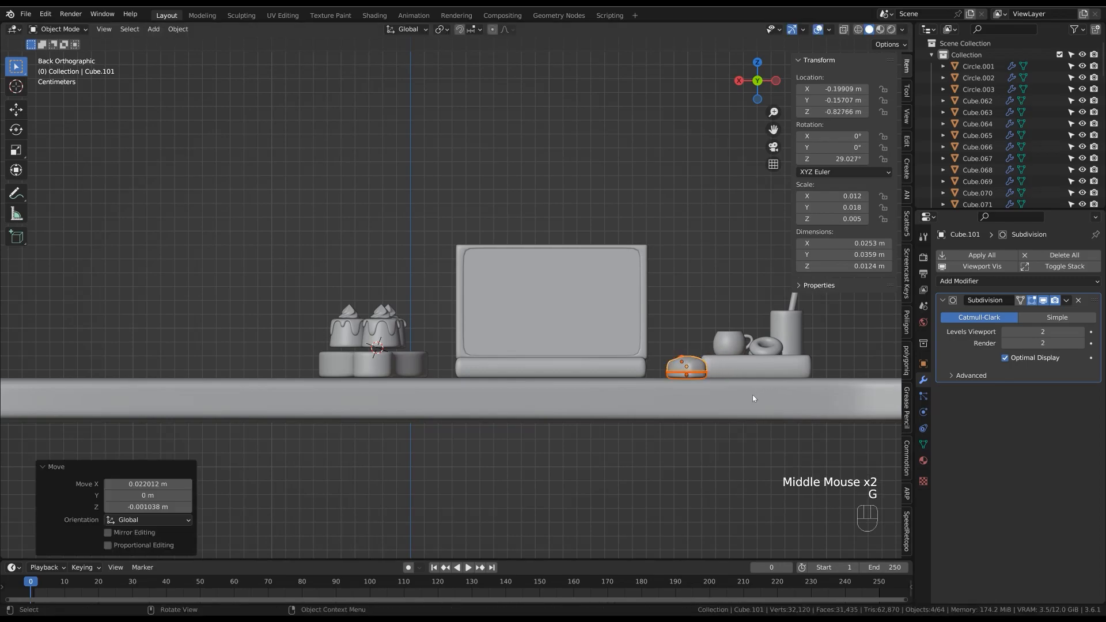
Select the three cupcakes and lower them along Z onto the flattened plate.
drag(418, 334, 418, 334)
key(g)
key(z)
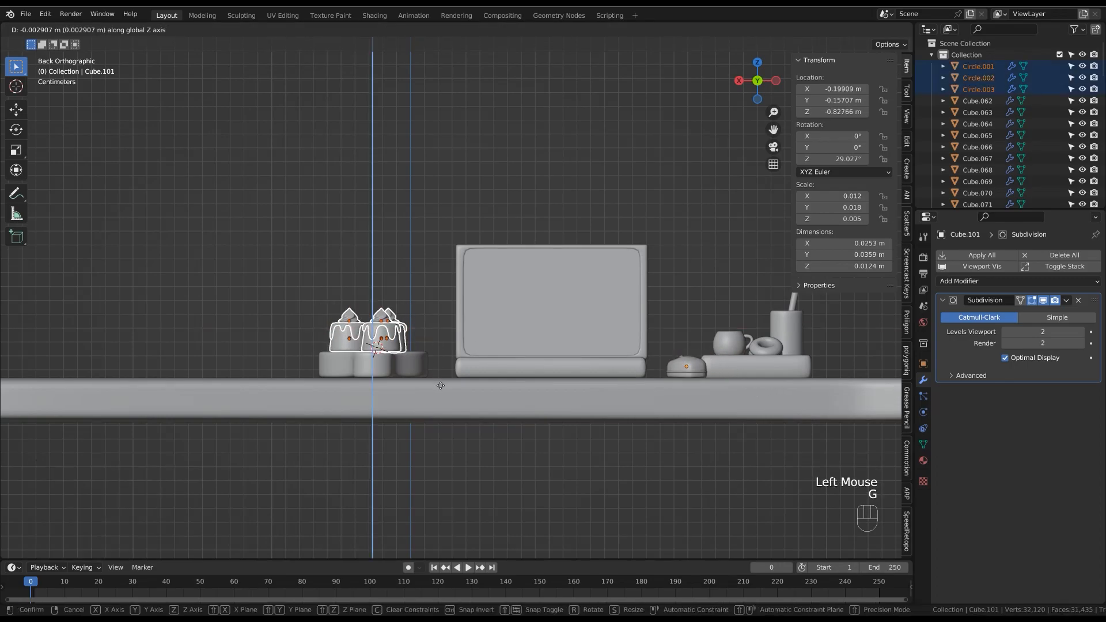
click(399, 311)
Select the plate with its cupcakes and rotate it in top view so the handle points diagonally away from the laptop.
drag(438, 380, 437, 374)
key(g)
key(x)
click(437, 323)
middle_drag(437, 311, 468, 388)
key(r)
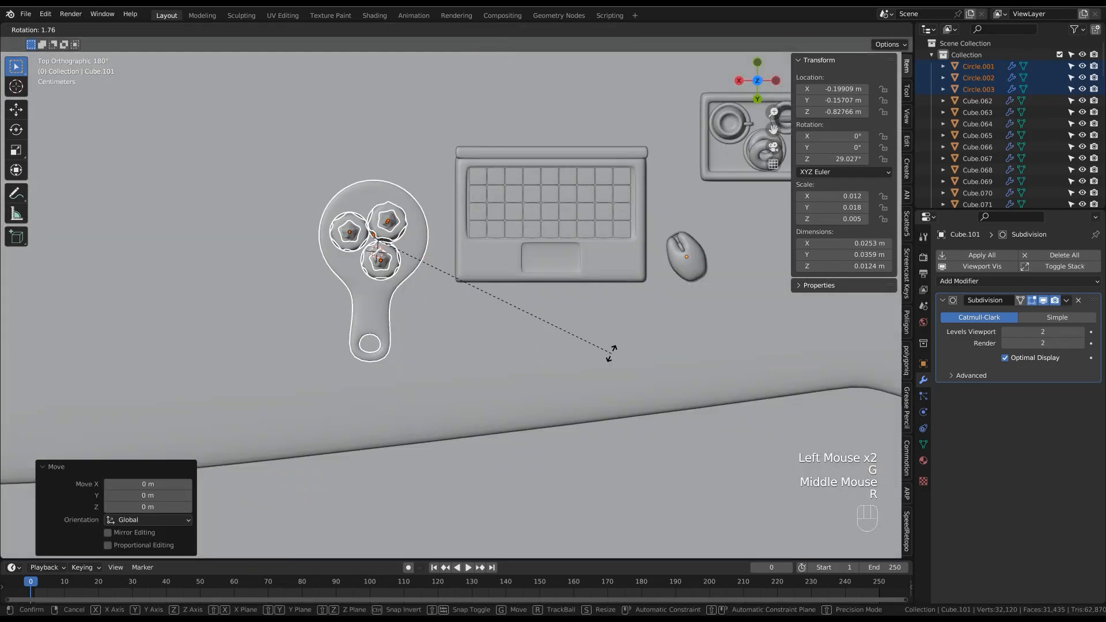
click(464, 459)
Move the plate with its cupcakes 0.06126 m along X and 0.020974 m along Y on the tabletop.
key(g)
click(515, 385)
ctrl+middle_drag(515, 385, 502, 433)
shift+middle_drag(576, 324, 517, 336)
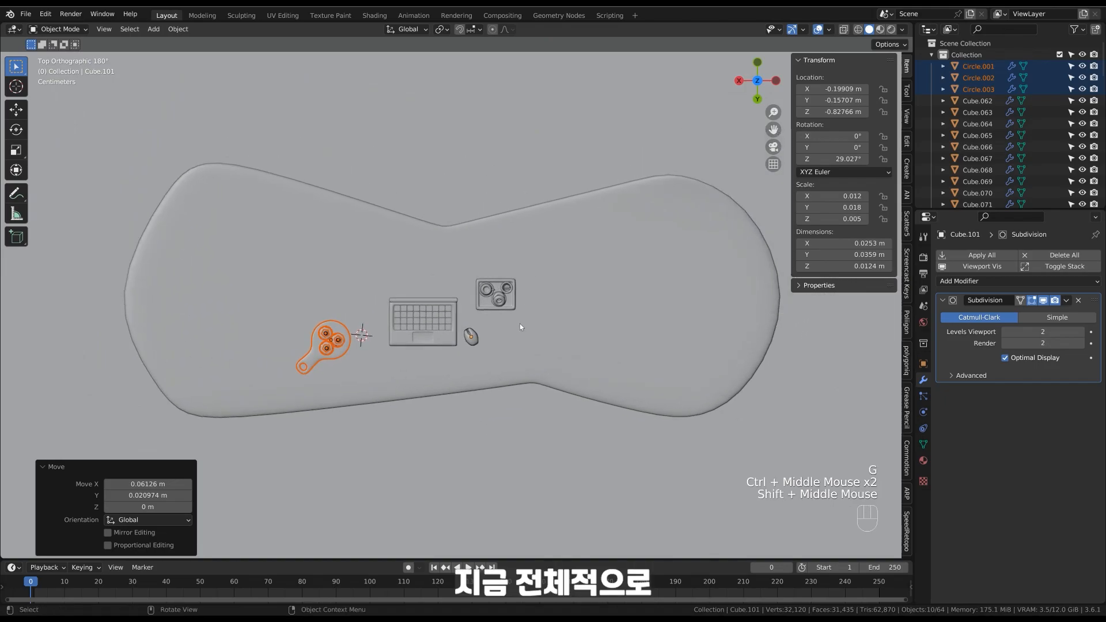
Select all the props on the table without the tabletop and scale them by 1.574.
drag(250, 414, 230, 430)
ctrl+click(641, 393)
key(s)
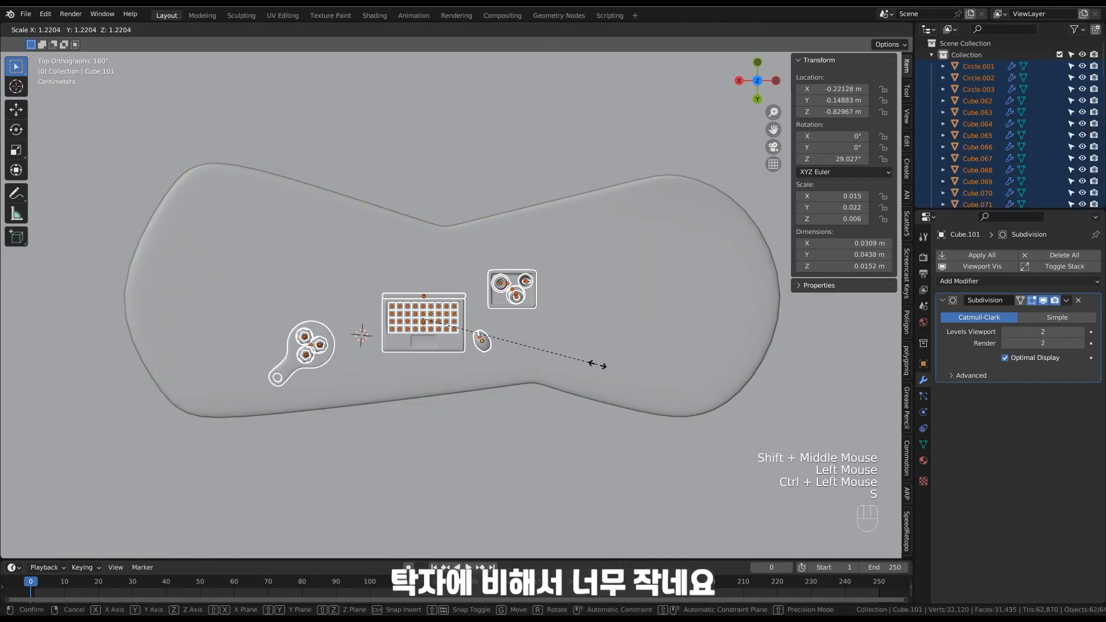
click(647, 365)
Move the enlarged props -0.038729 m along Y on the tabletop.
key(g)
key(x)
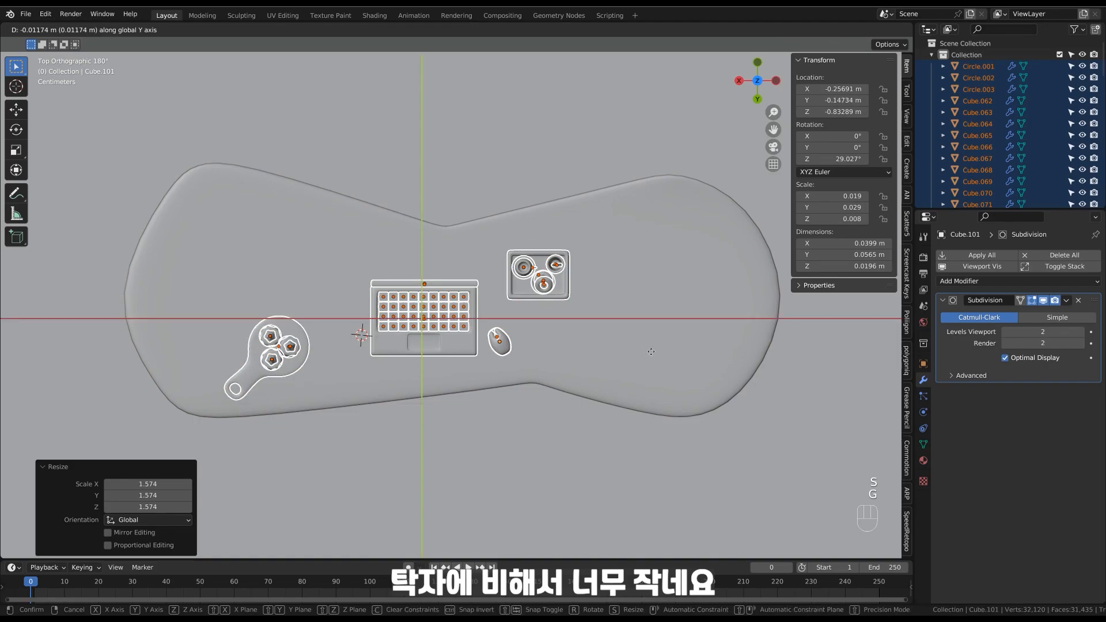
key(y)
click(651, 343)
Scale the tabletop props by 1.232, then by about 1.05 more.
key(s)
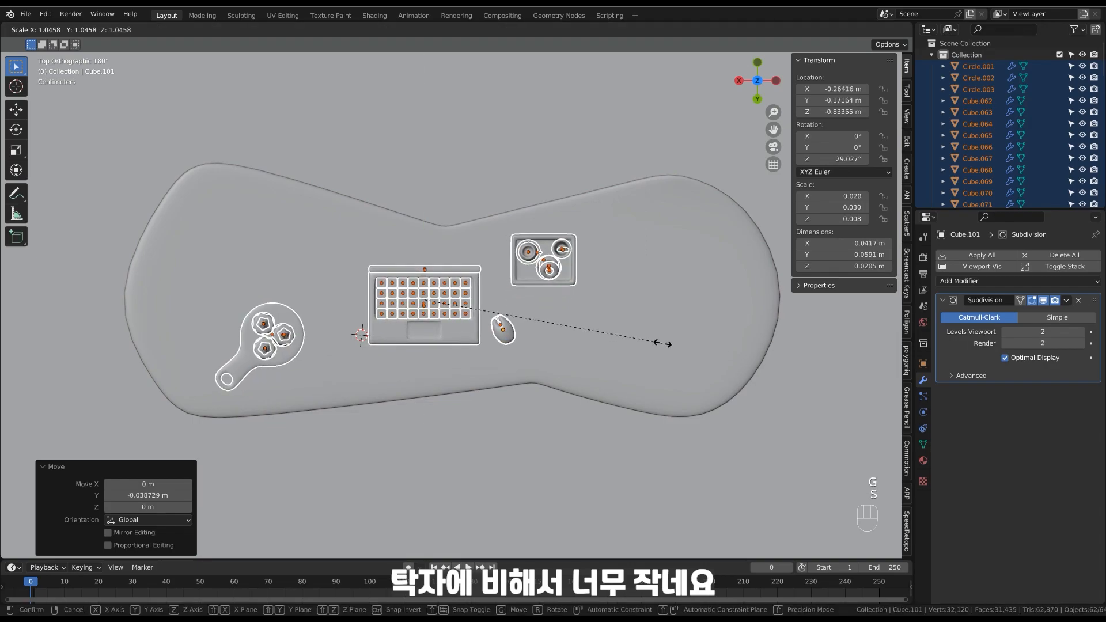
click(704, 326)
key(s)
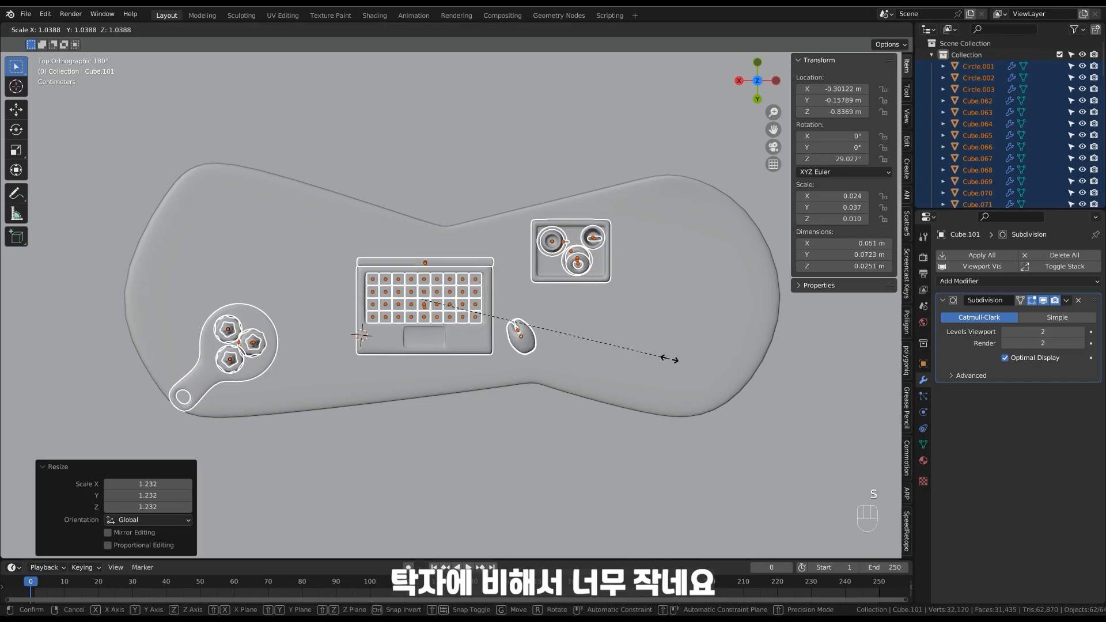
click(674, 356)
Move the enlarged props along Z in back view so they rest on the tabletop surface.
middle_drag(331, 354, 583, 352)
key(g)
key(z)
click(579, 385)
Move the laptop screen along X to a location of -0.10393 m, aligning it with the laptop base.
click(500, 244)
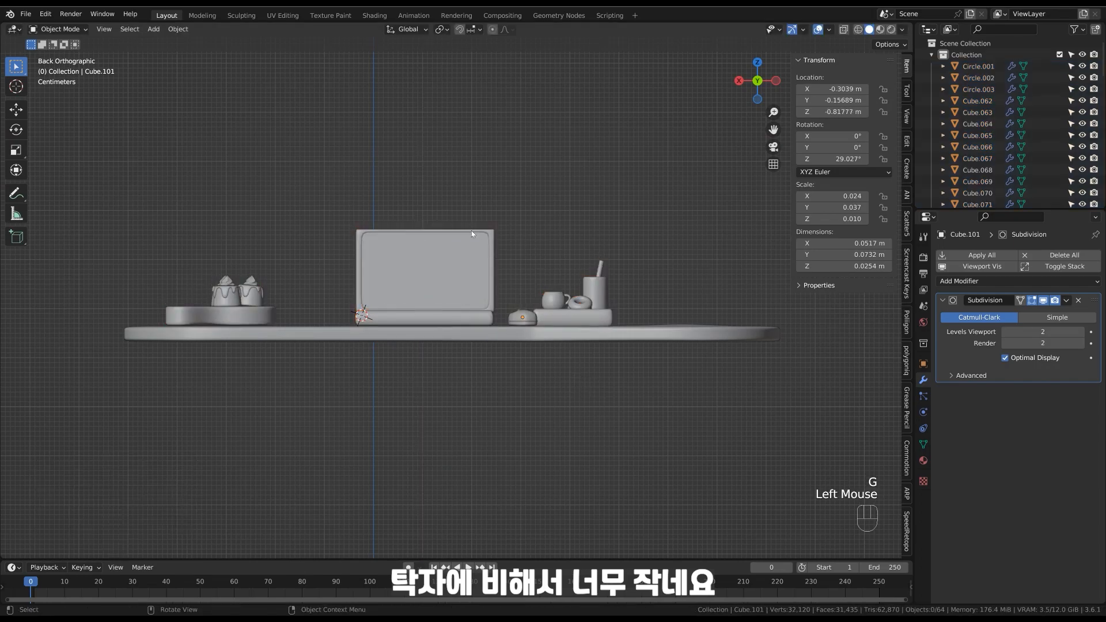
click(460, 246)
key(g)
click(471, 244)
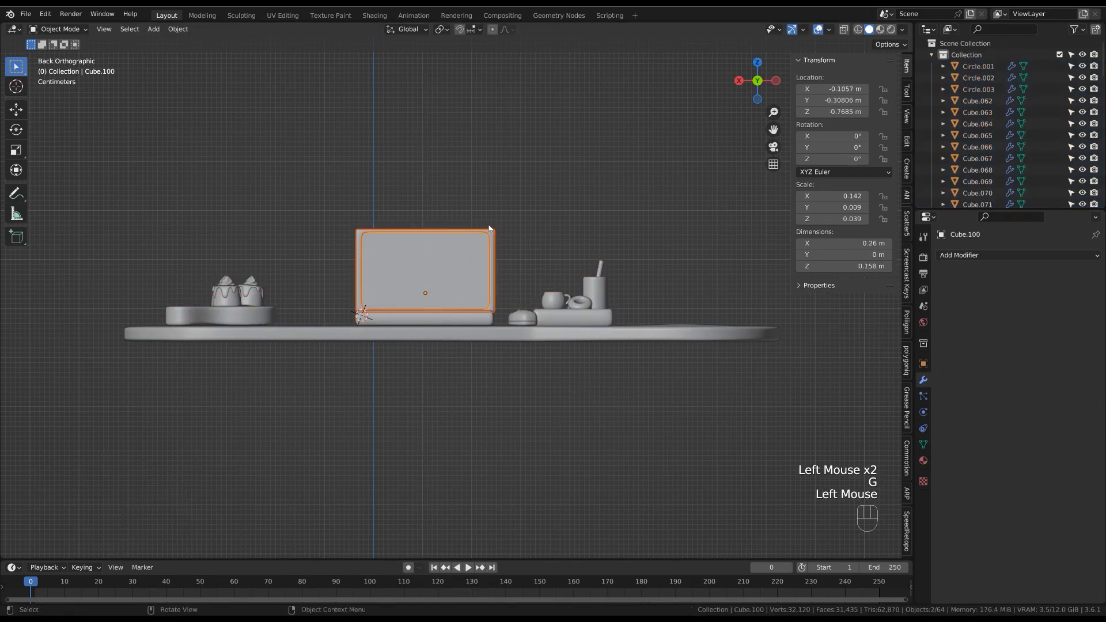
key(g)
click(496, 231)
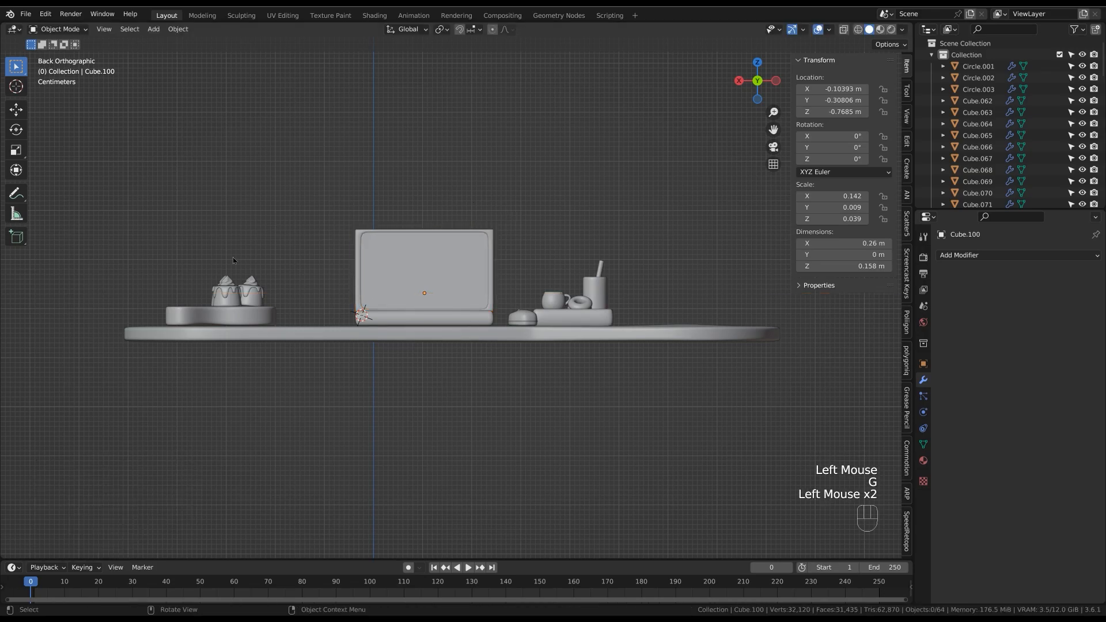
Move the plate with its cupcakes about -0.11 m along X, closer to the laptop.
ctrl+drag(301, 266, 349, 392)
key(g)
key(x)
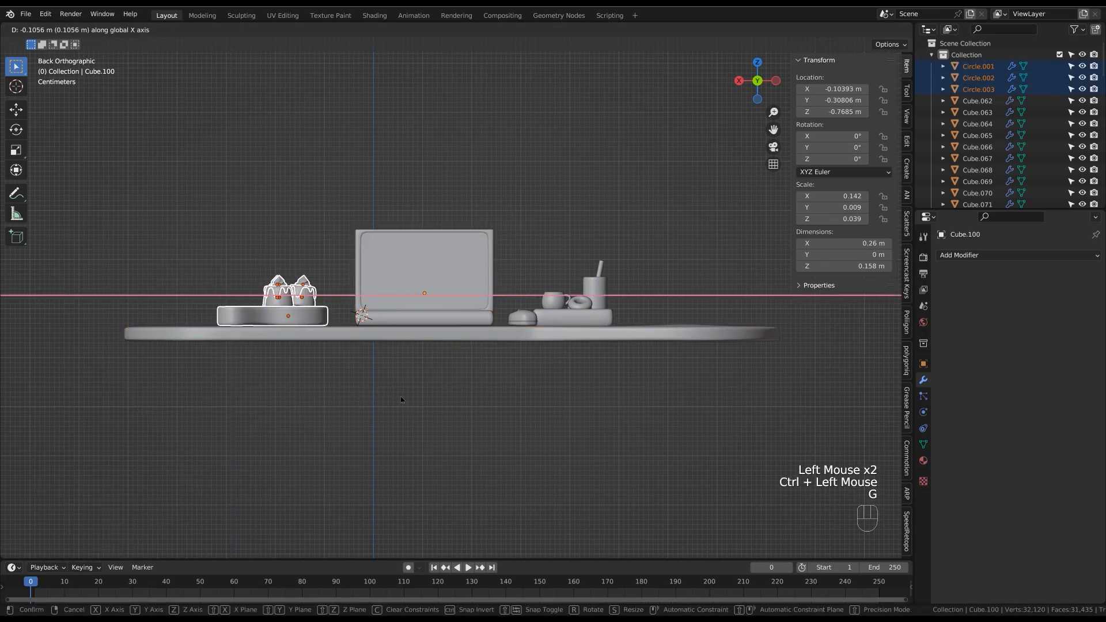
click(402, 399)
click(438, 392)
ctrl+middle_drag(569, 341, 570, 391)
middle_drag(571, 392, 587, 360)
shift+middle_drag(458, 419, 548, 356)
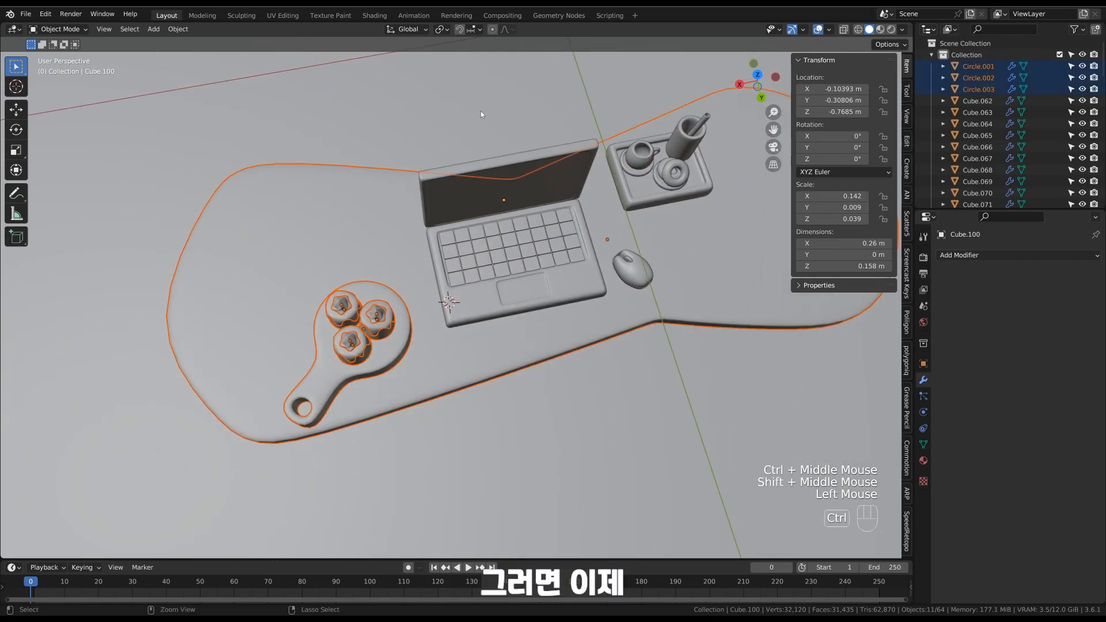
Move the plate with its cupcakes about -0.071 m along Y.
middle_drag(525, 439, 420, 364)
key(g)
click(507, 410)
Add a 12-vertex cylinder mesh on the tabletop, between the plate's handle and the table's front edge.
shift+right_click(419, 364)
key(shift+a)
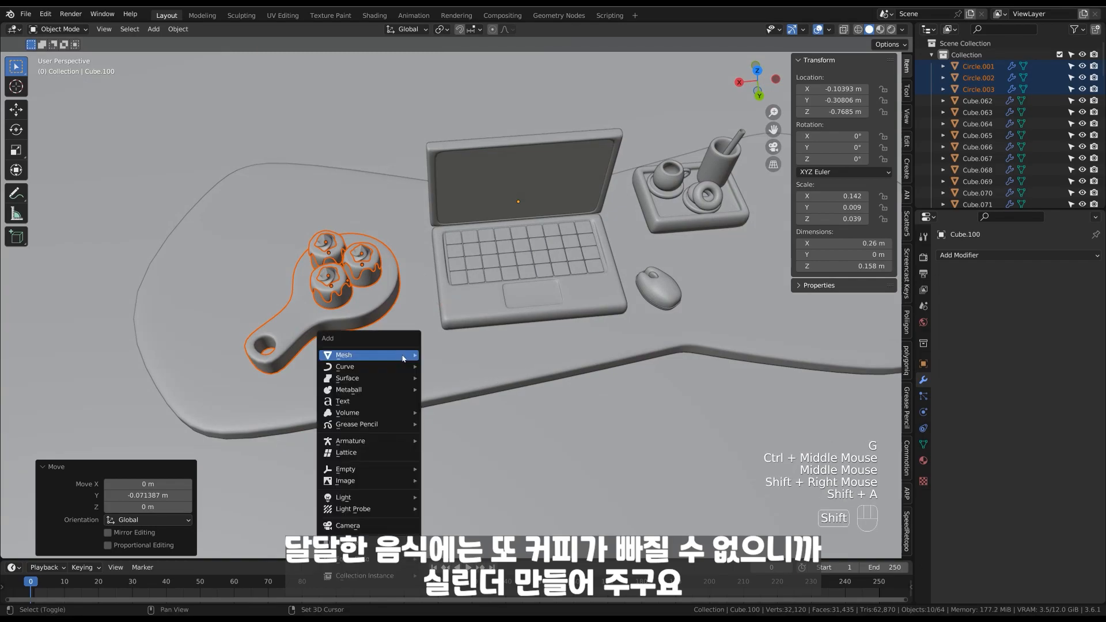
mouse_move(403, 355)
click(480, 149)
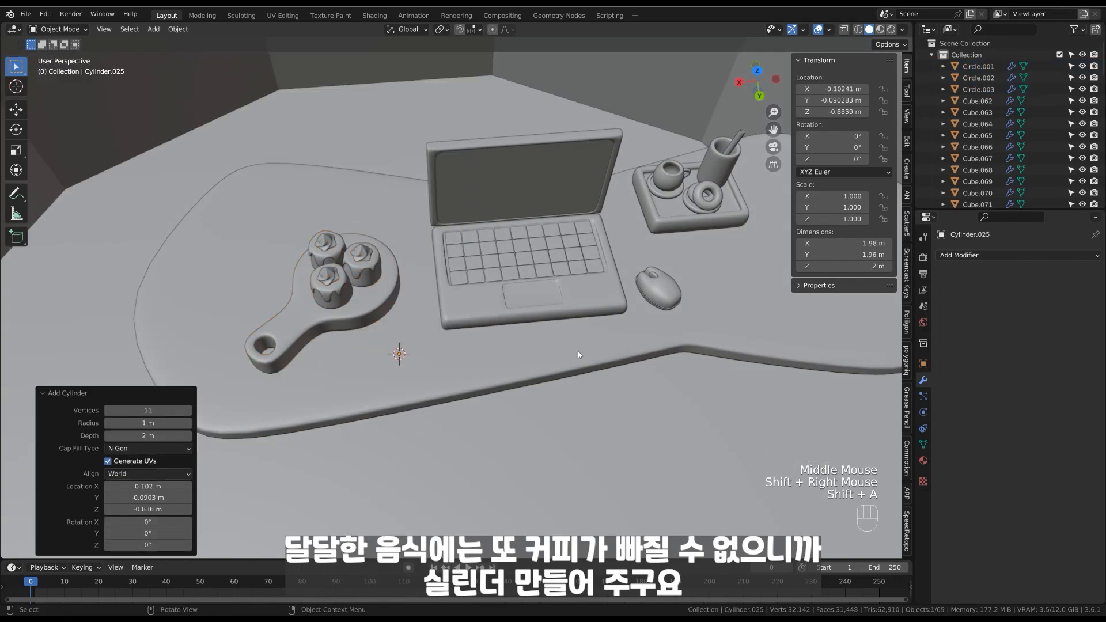
key(s)
key(Escape)
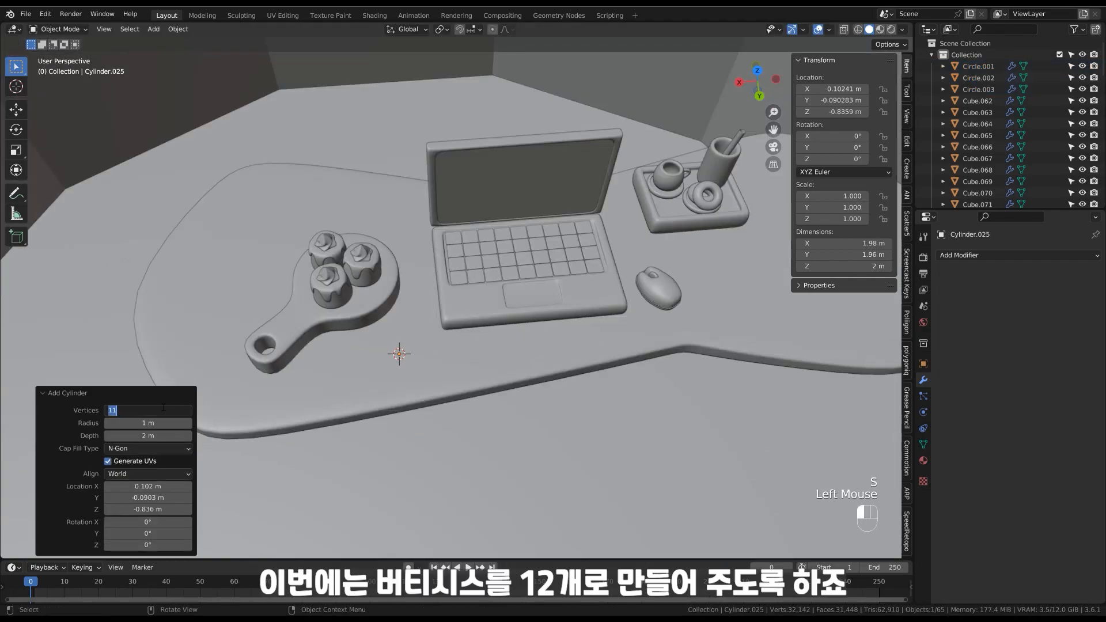
text(\)
key(Return)
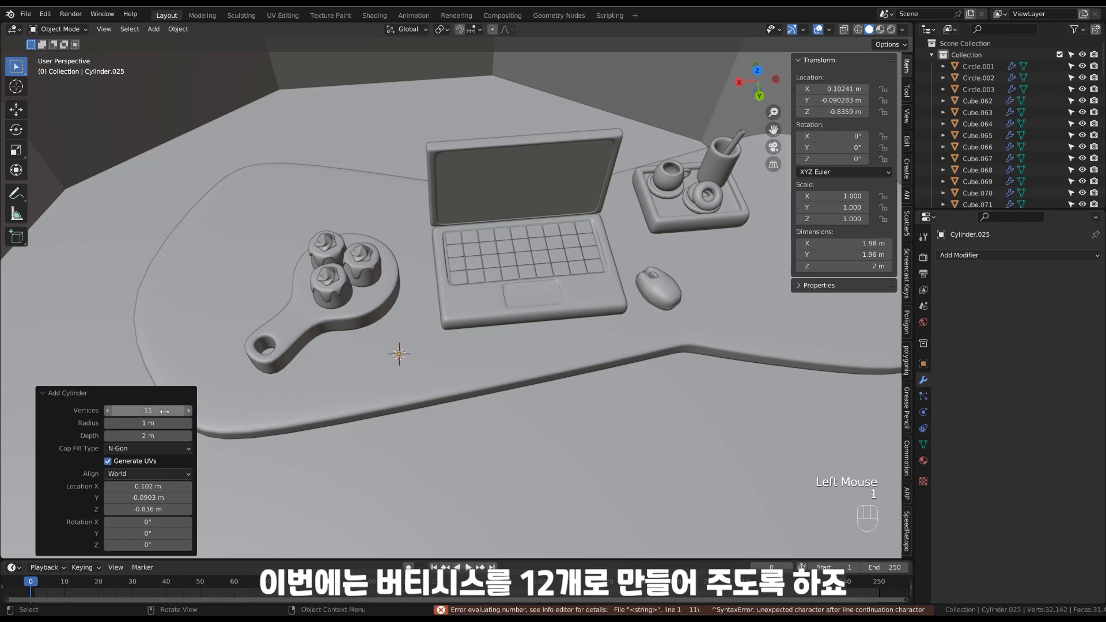
key(Return)
Scale the cylinder down to about 0.047 and move it along Z to -0.78921 m so it rests on the tabletop.
key(s)
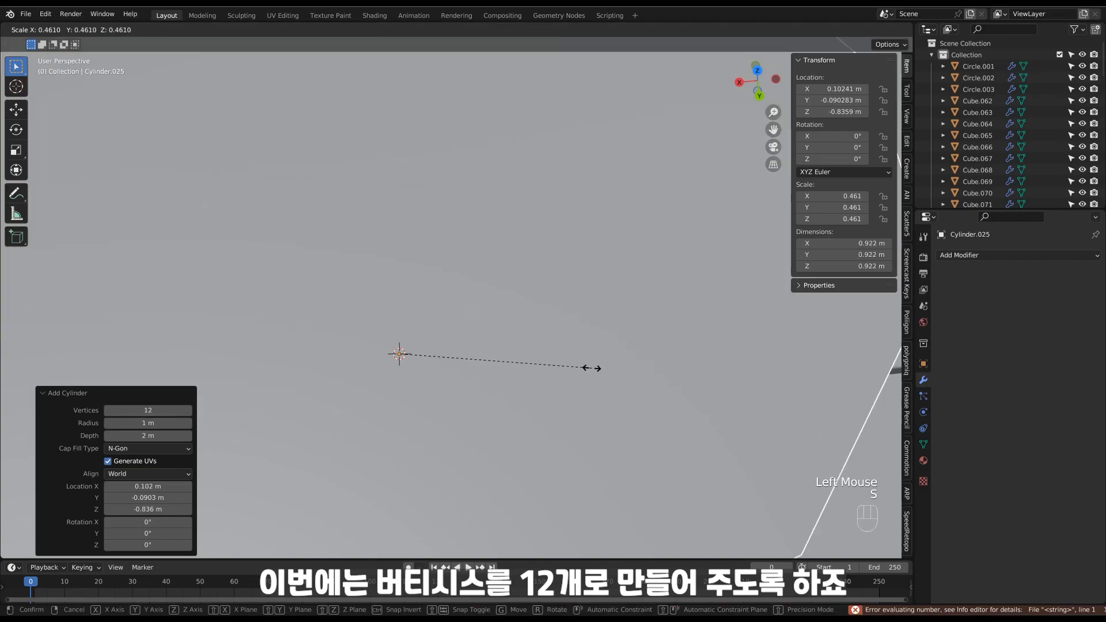
click(419, 346)
middle_drag(419, 346, 518, 394)
key(g)
key(z)
click(505, 350)
ctrl+middle_drag(518, 394, 542, 294)
ctrl+middle_drag(537, 343, 537, 312)
key(s)
click(548, 353)
key(g)
key(z)
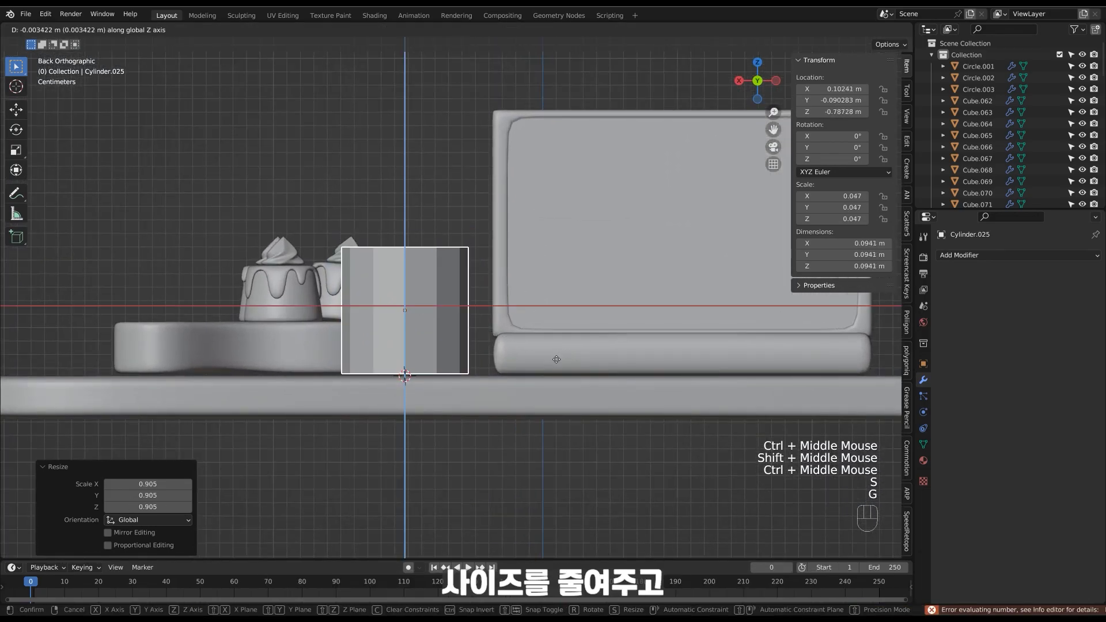
click(562, 338)
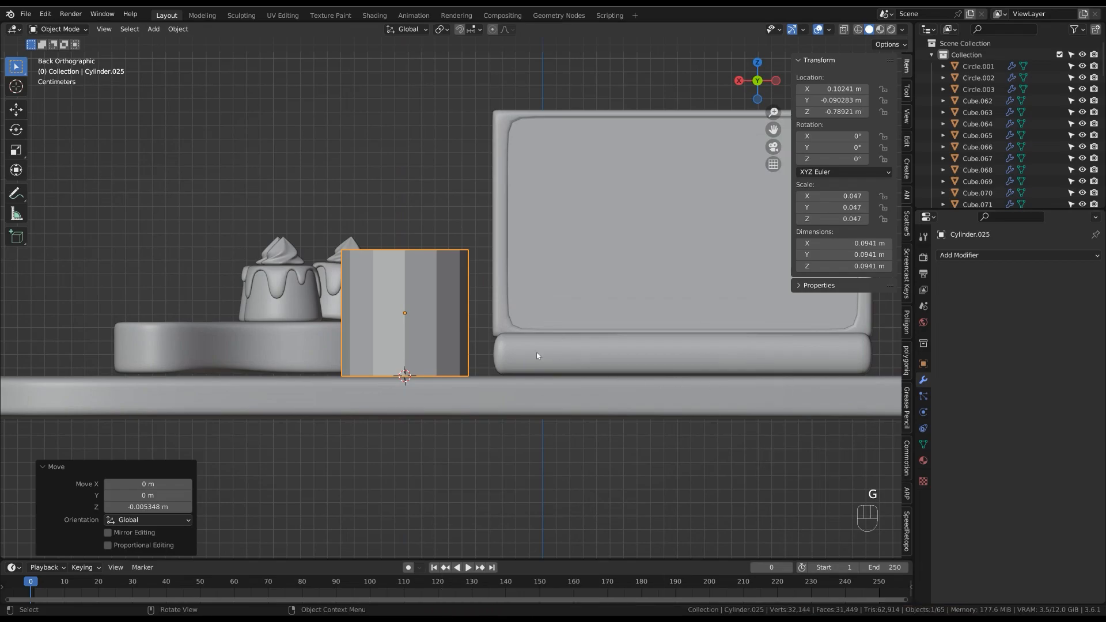
Enlarge the cylinder's top face to about 0.122 m across, tapering it into a takeout cup.
mouse_move(504, 344)
middle_down()
mouse_move(496, 352)
mouse_move(487, 342)
middle_up()
key(Tab)
click(397, 266)
key(s)
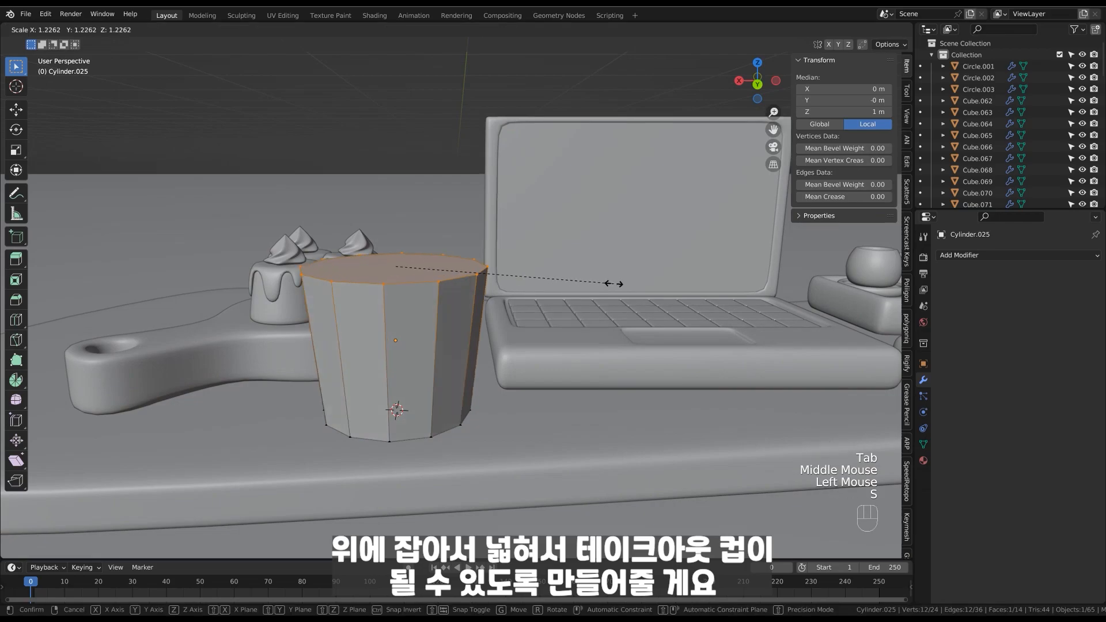
click(627, 286)
Stretch and raise the cup along Z to a location of -0.77673 m, and scale it uniformly by 0.784.
key(Tab)
key(s)
key(z)
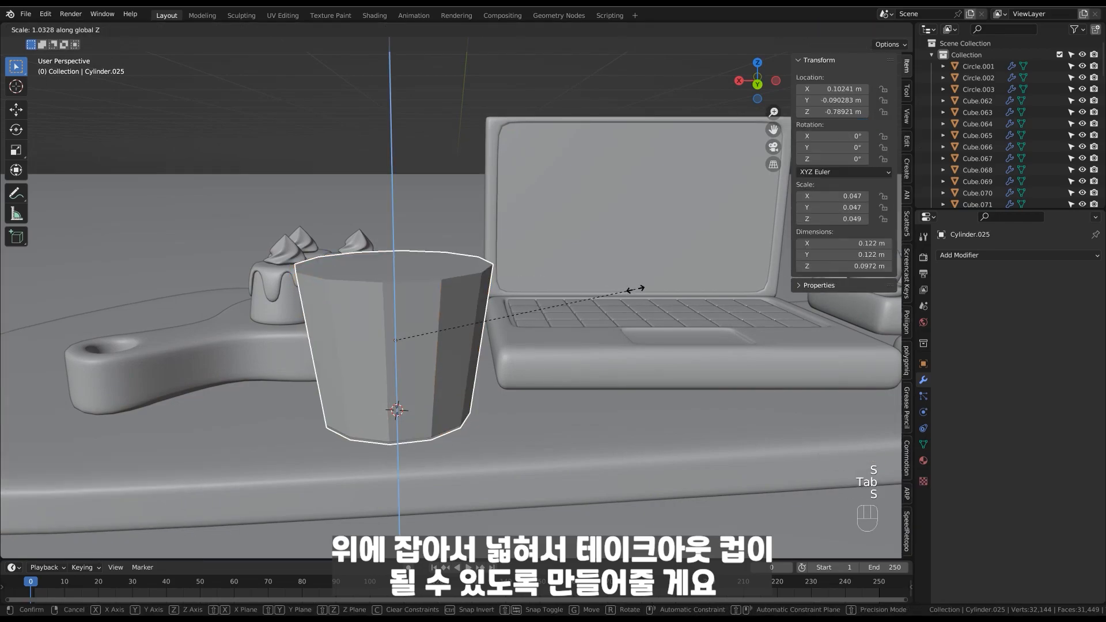
click(688, 286)
key(g)
key(z)
click(668, 287)
key(s)
click(615, 290)
alt+middle_drag(615, 290, 615, 288)
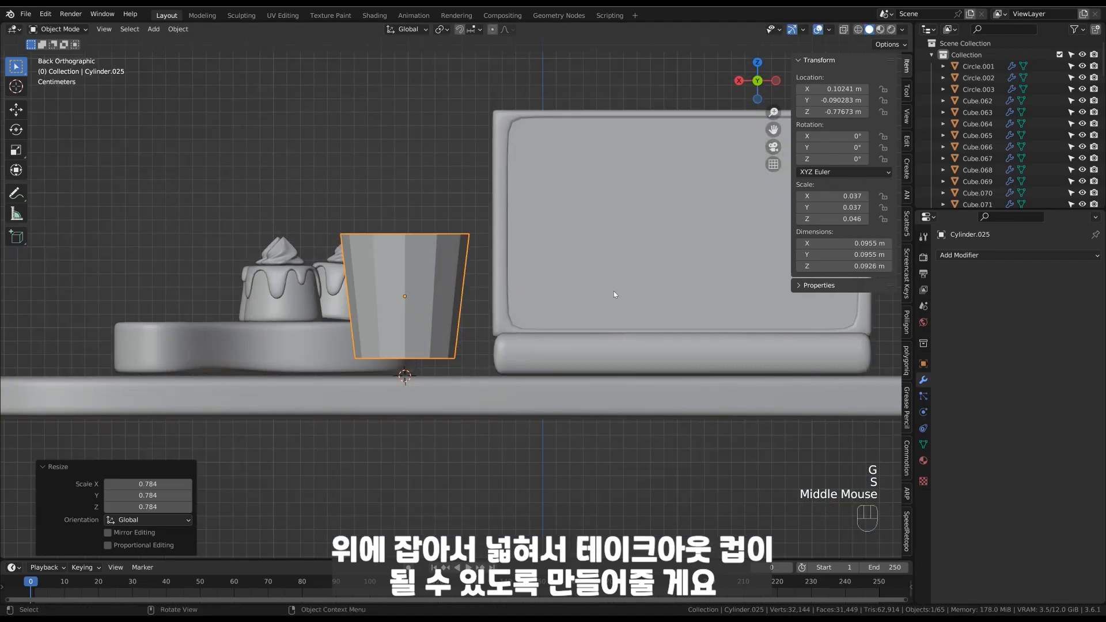
Scale the cup by 1.204 and move it along Z to -0.77994 m, onto the tabletop.
key(s)
click(673, 294)
key(g)
key(z)
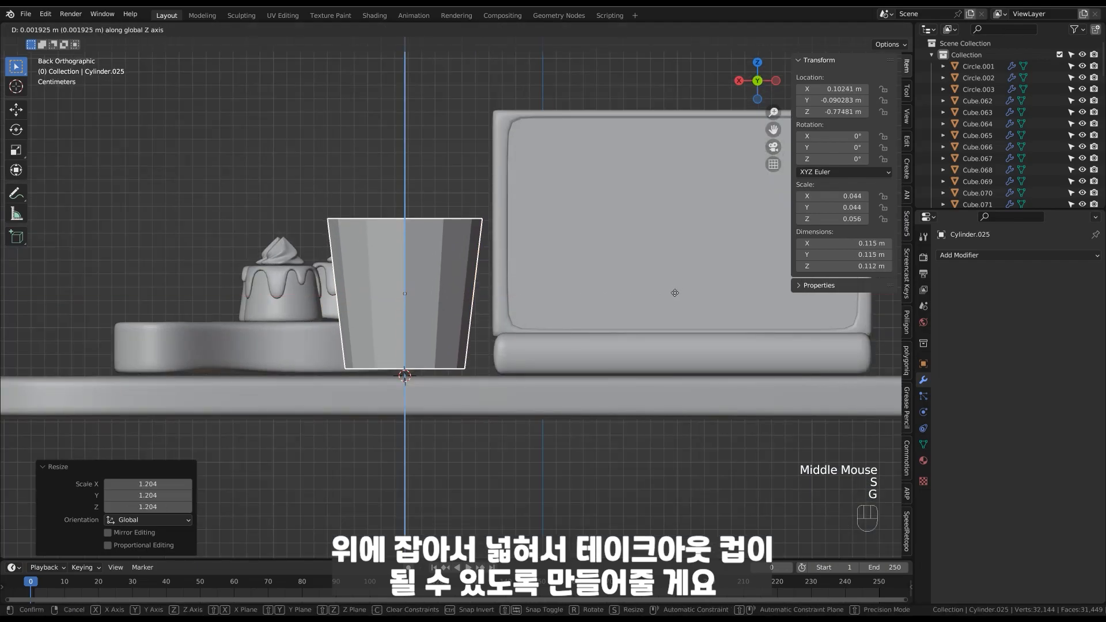
click(673, 299)
Inset the cup's top and bottom faces together with a thickness of 0.2251 m.
middle_drag(672, 299, 617, 312)
key(Tab)
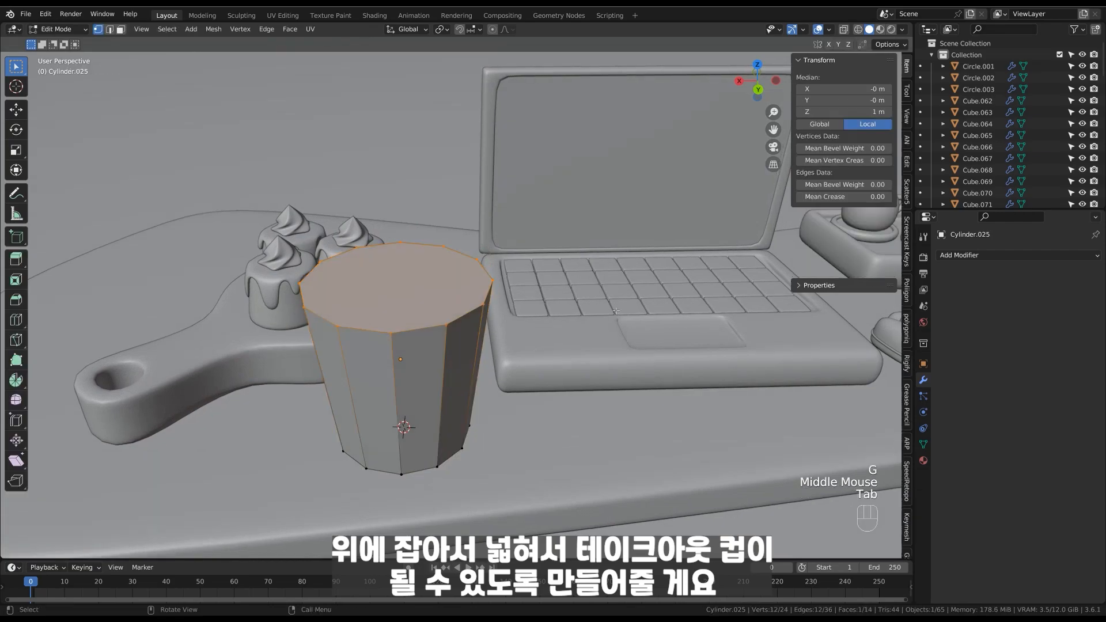
key(3)
click(449, 300)
middle_drag(448, 301, 406, 352)
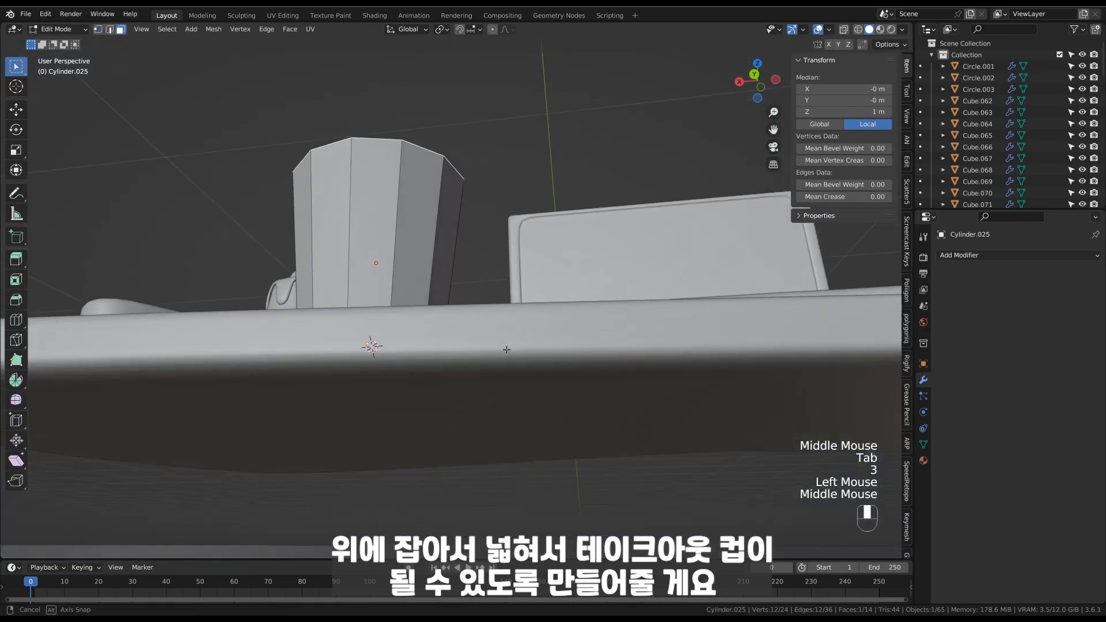
key(alt+z)
shift+click(405, 355)
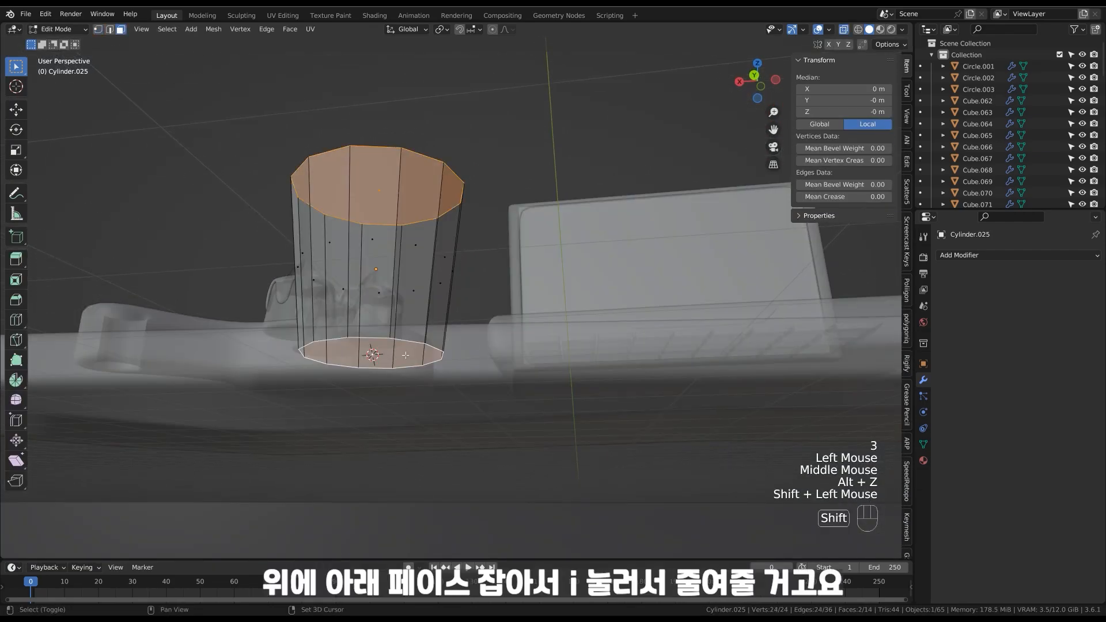
key(i)
click(756, 362)
middle_drag(756, 362, 650, 335)
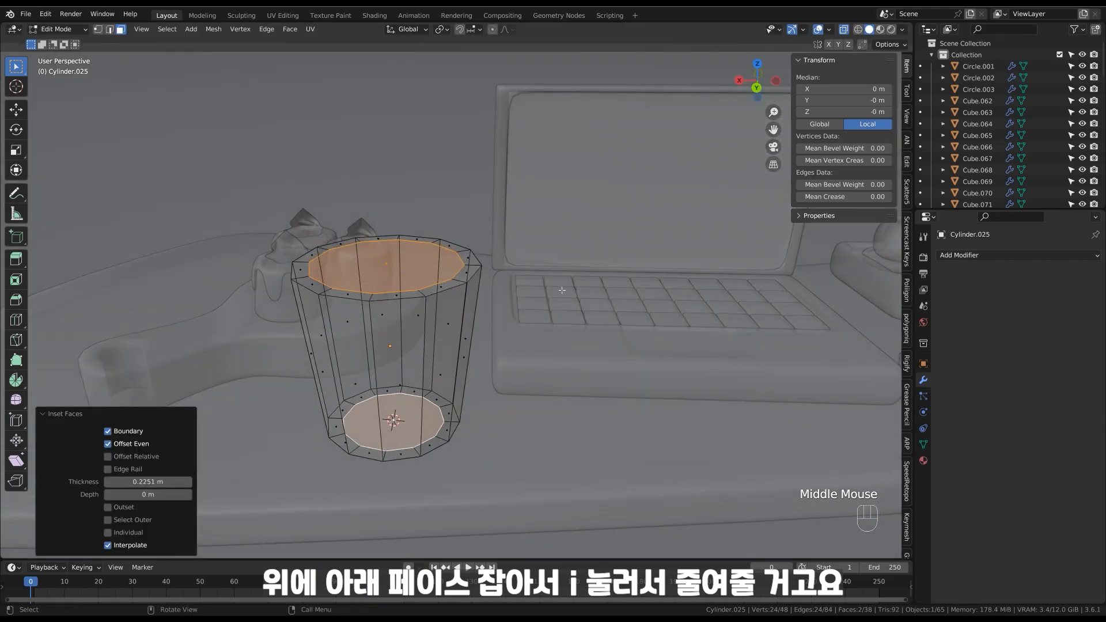
Shade the cup smooth in solid view and give it a level 2 Subdivision modifier.
key(Tab)
key(Tab)
shift+middle_drag(539, 305, 541, 329)
key(Tab)
key(alt+z)
right_click(499, 334)
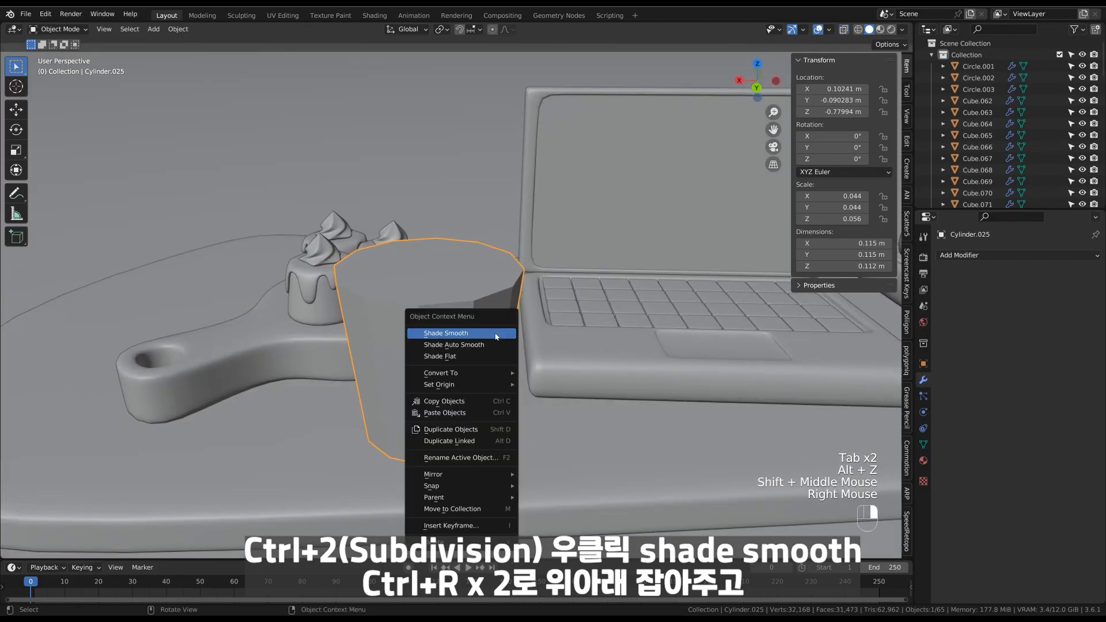
click(496, 334)
key(ctrl+2)
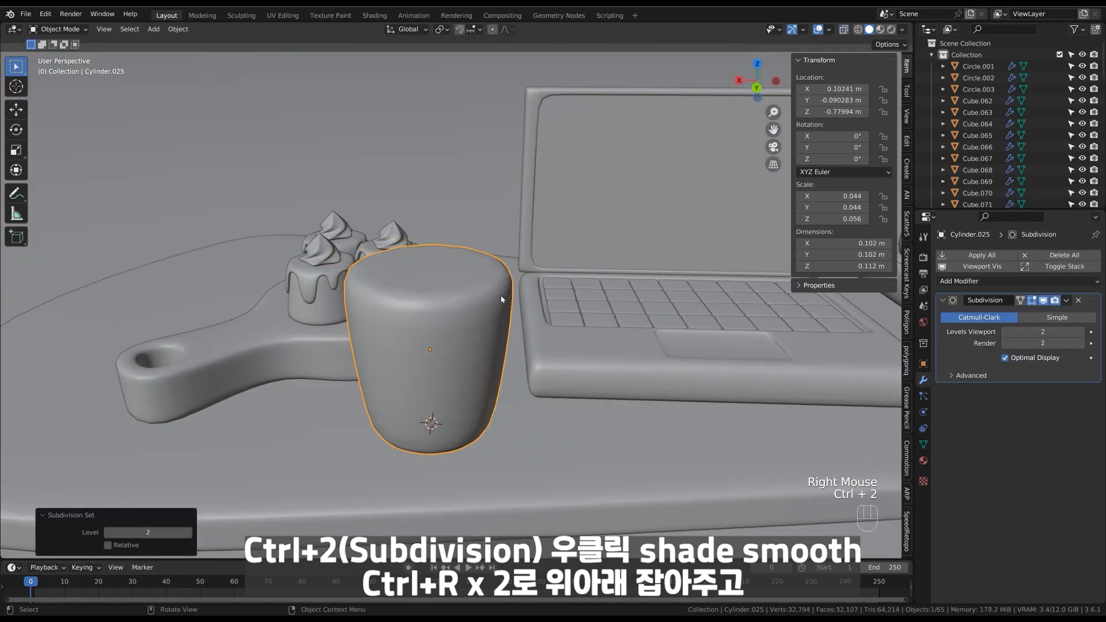
Add two horizontal loop cuts around the cup, one toward the rim and one toward the base at factor 0.392.
key(Tab)
key(ctrl+r)
click(502, 350)
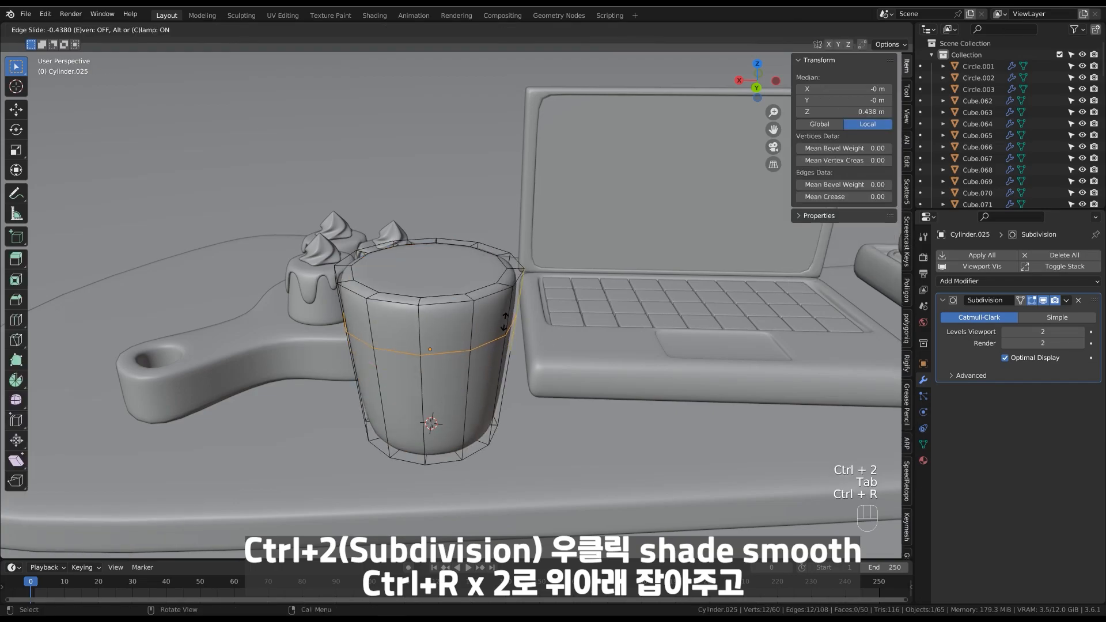
click(506, 311)
middle_drag(506, 311, 503, 281)
key(ctrl+r)
click(495, 358)
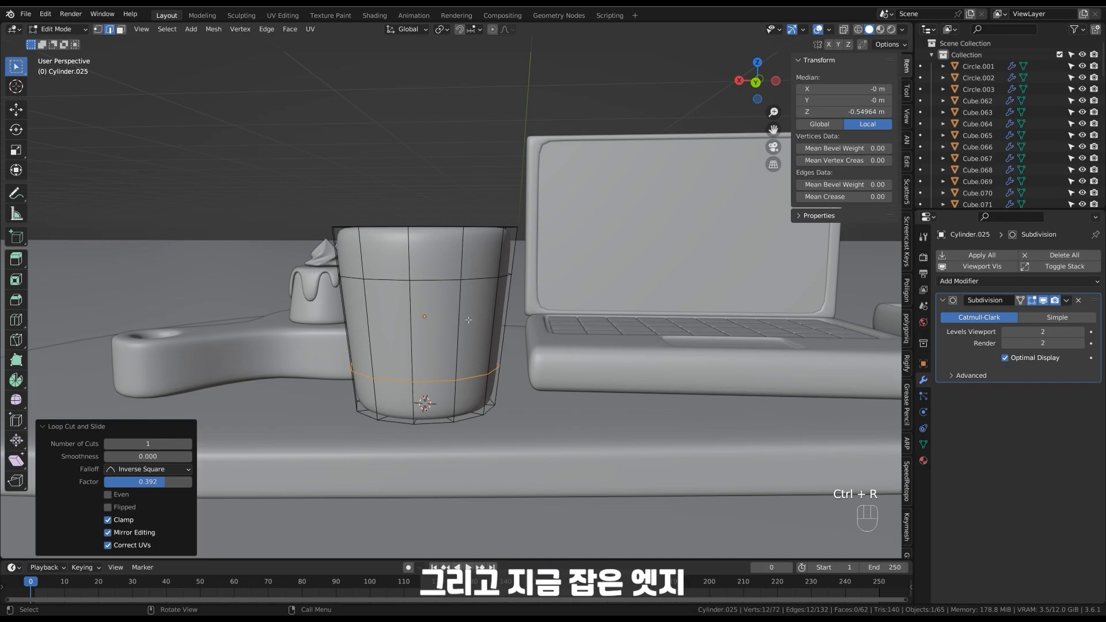
Duplicate the ring of faces between the cup's two loop cuts in place and separate it into its own object.
key(3)
alt+click(510, 314)
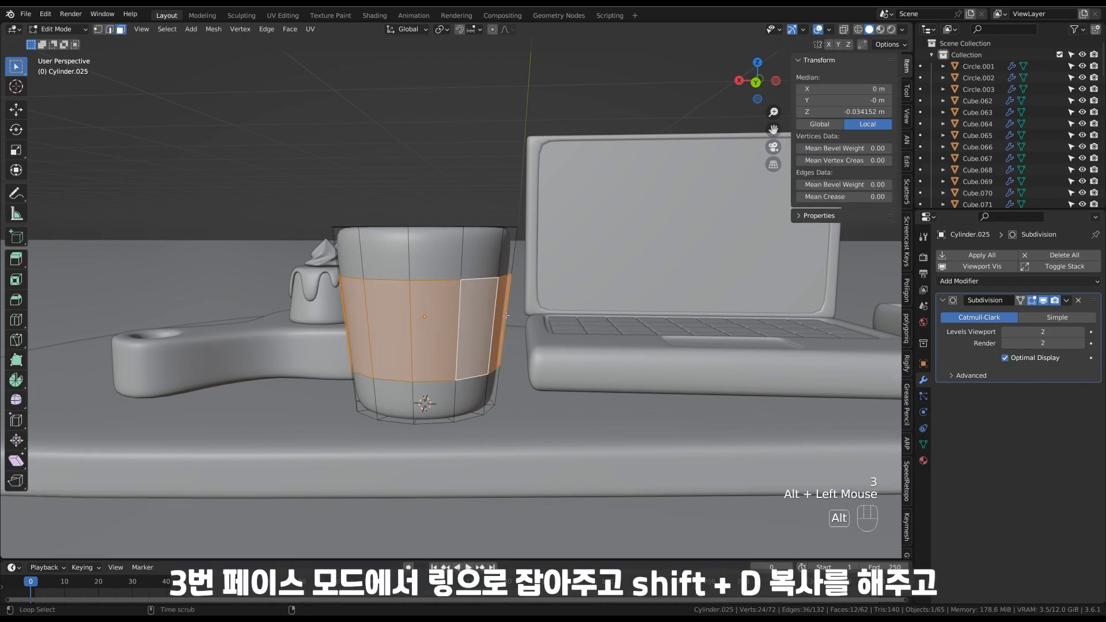
key(shift+d)
right_click(559, 282)
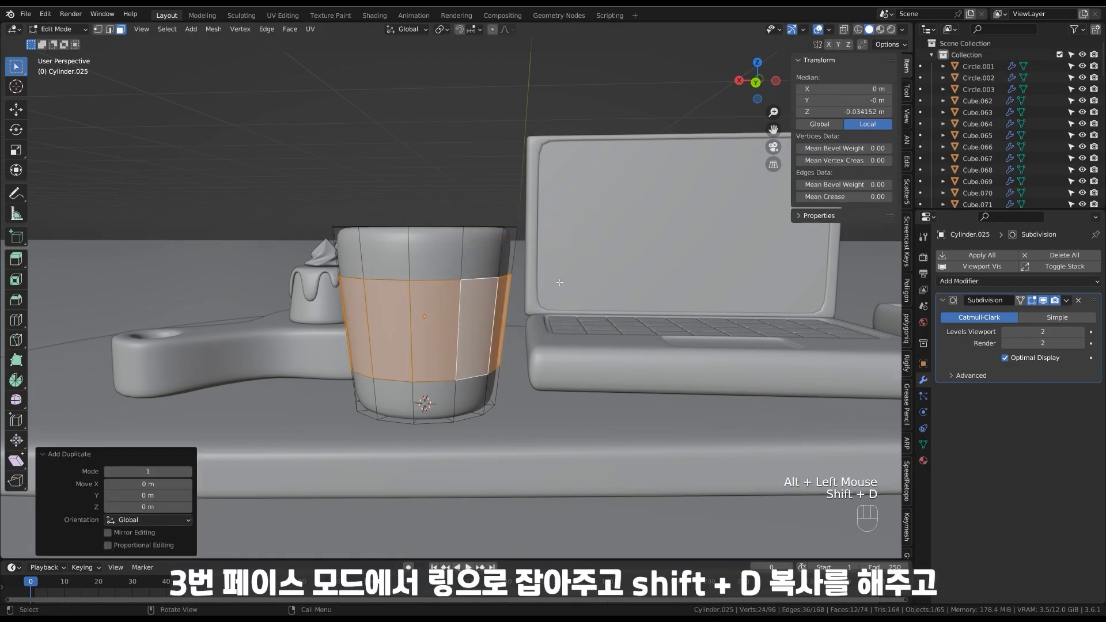
key(p)
click(538, 333)
key(Tab)
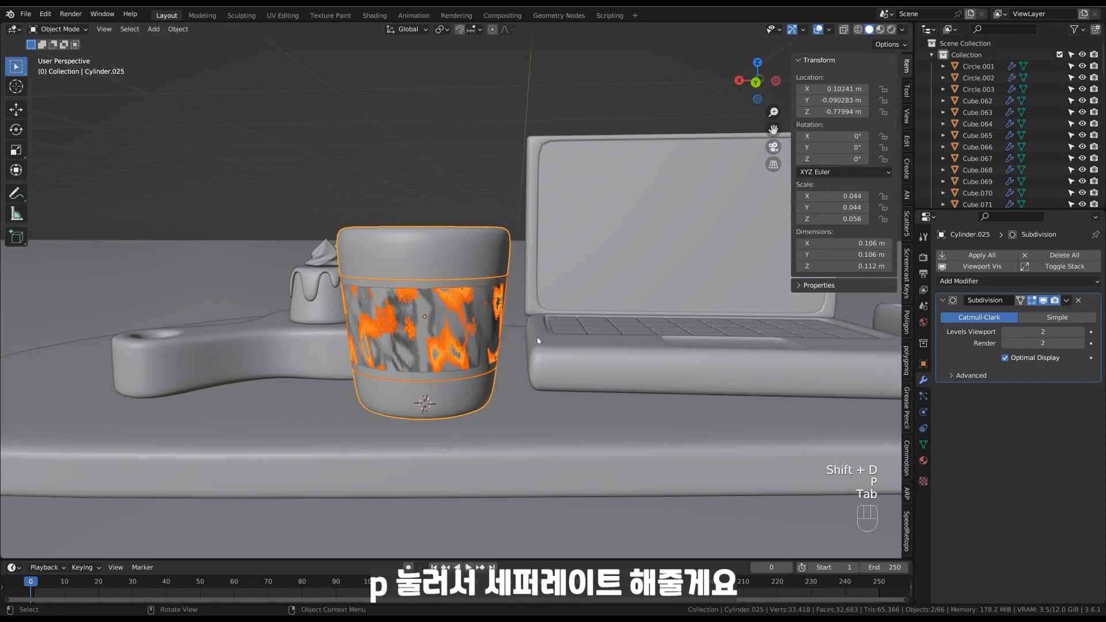
Add a Solidify modifier to the separated sleeve, place it above Subdivision and set its thickness to -0.078 m.
click(488, 363)
click(978, 282)
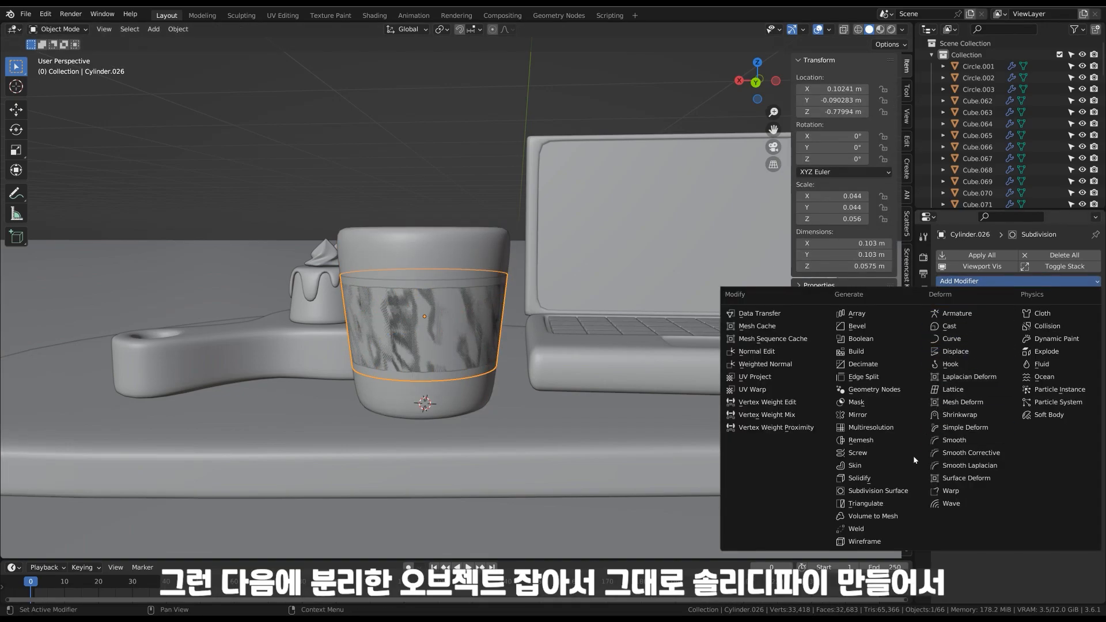
click(884, 479)
drag(1092, 390, 1089, 296)
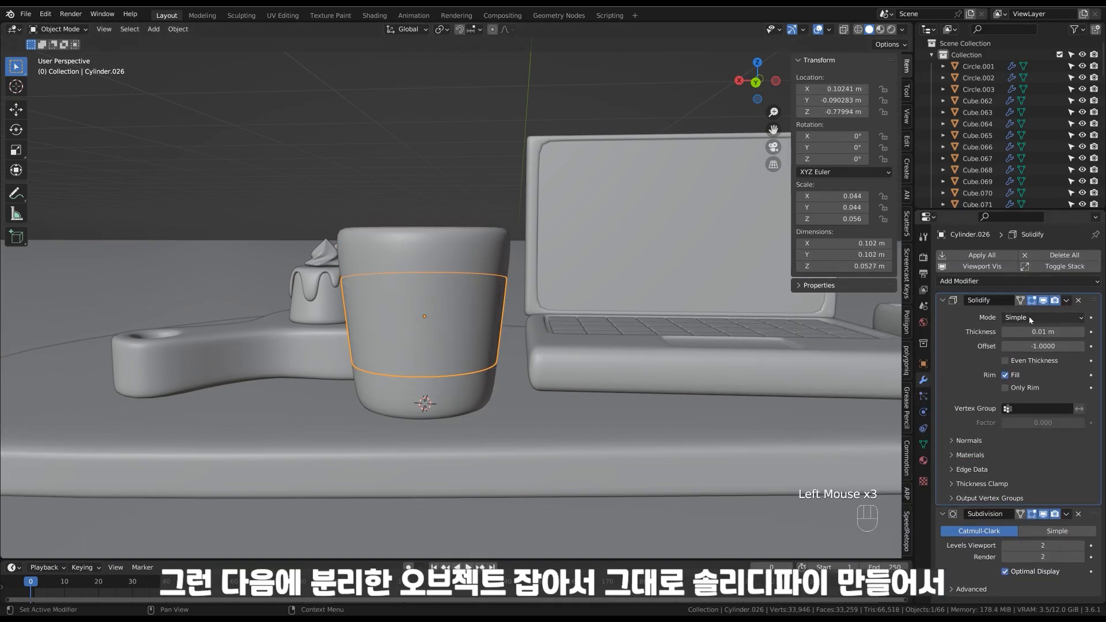
shift+drag(1041, 332, 1057, 330)
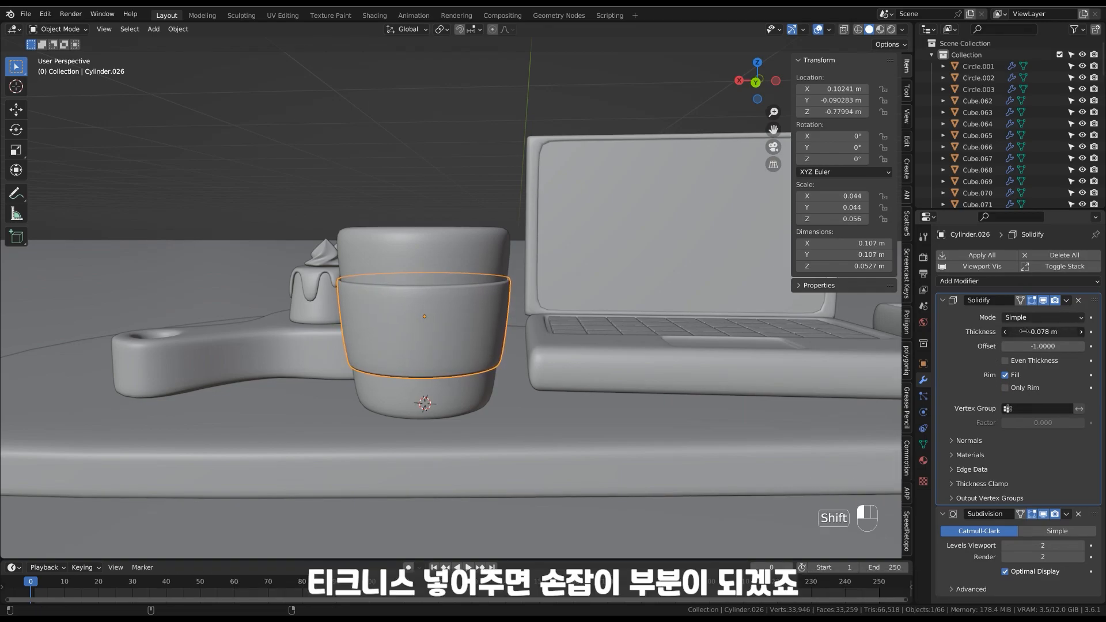
Duplicate the cup body 0.11679 m up along Z in back view and rotate the copy 180° upside down.
click(471, 250)
middle_drag(490, 276, 524, 314)
key(shift+d)
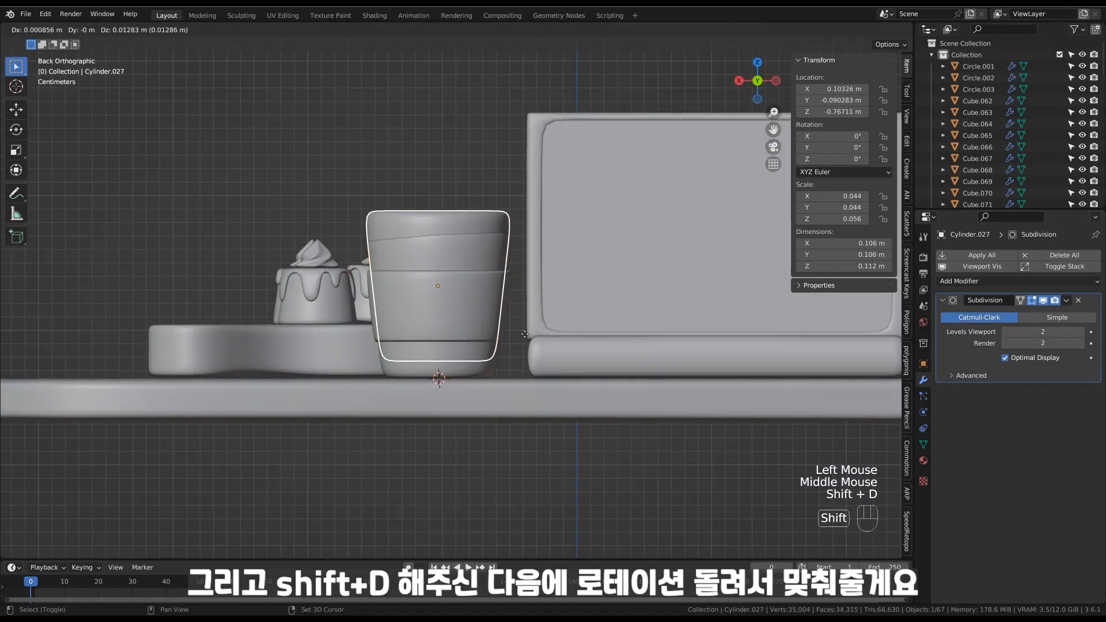
click(644, 206)
key(r)
key(ctrl)
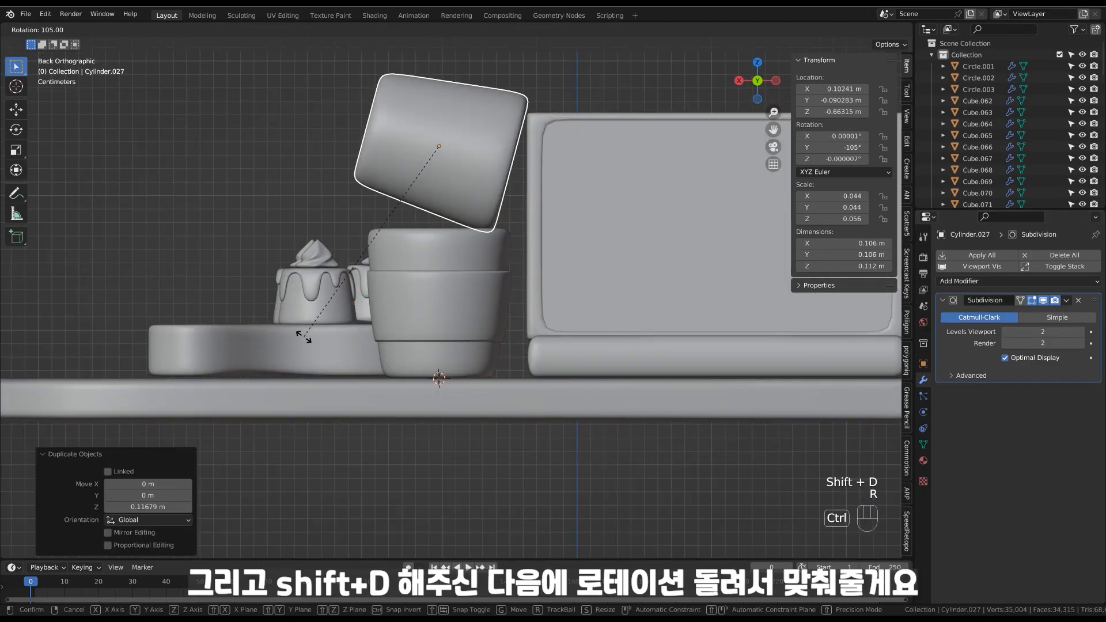
click(210, 60)
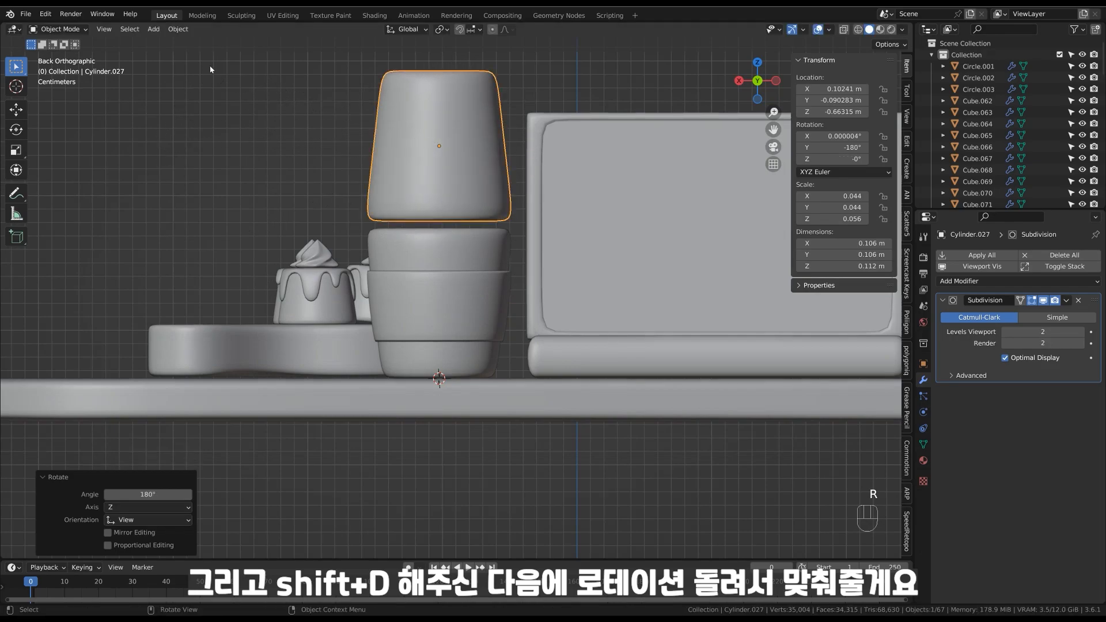
Delete the cap faces at the wide lower end of the inverted cup copy, keeping its side walls.
key(Tab)
key(alt+z)
drag(350, 263, 117, 342)
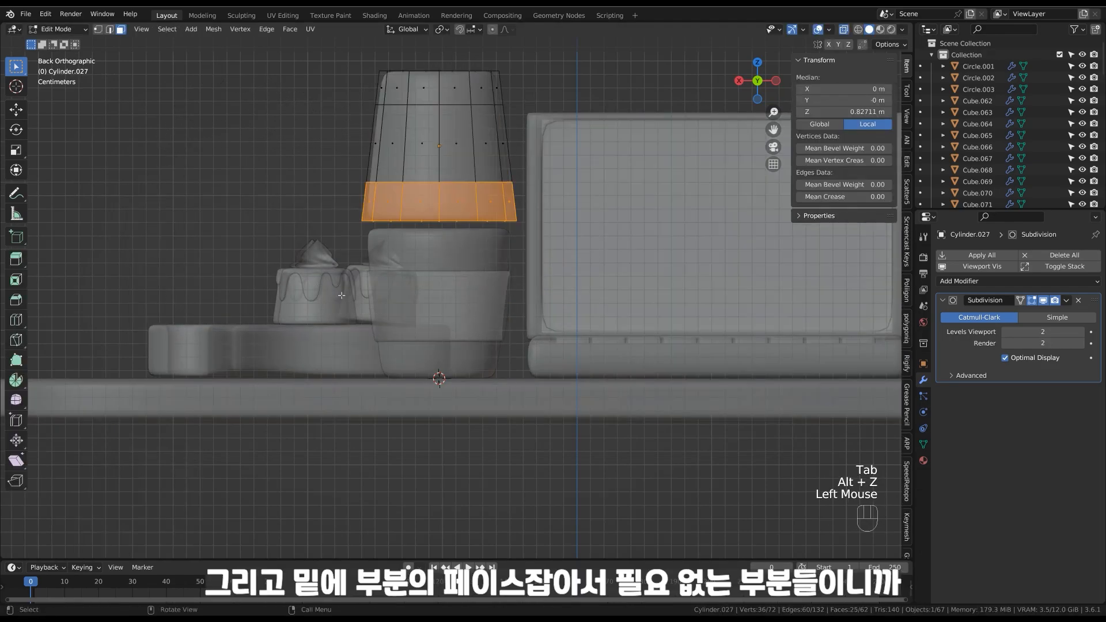
ctrl+drag(607, 203, 605, 209)
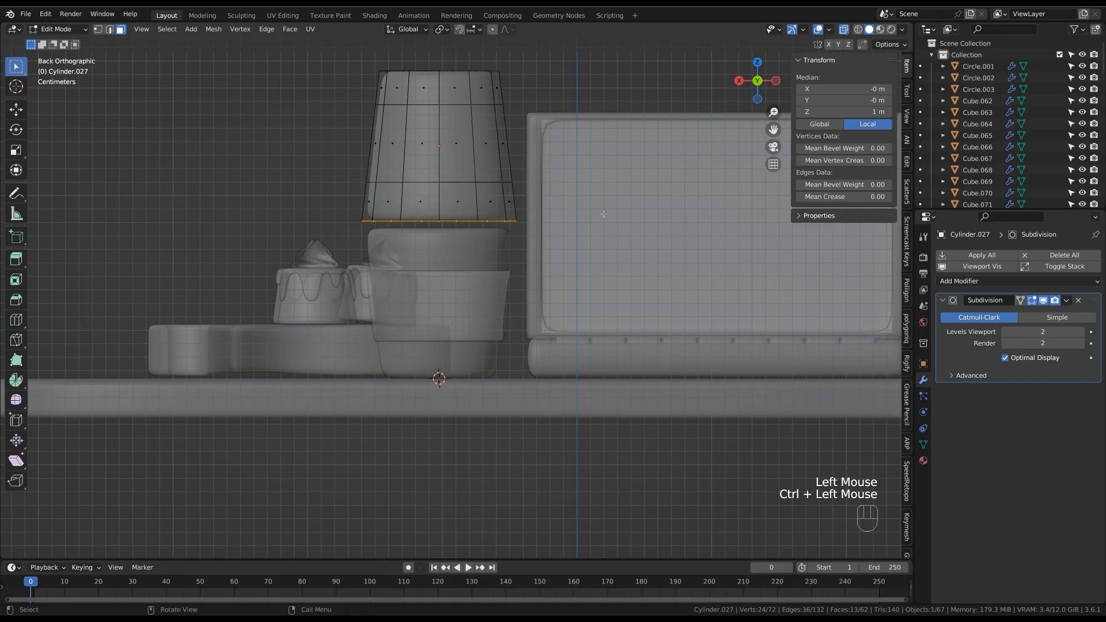
key(z)
key(x)
click(691, 173)
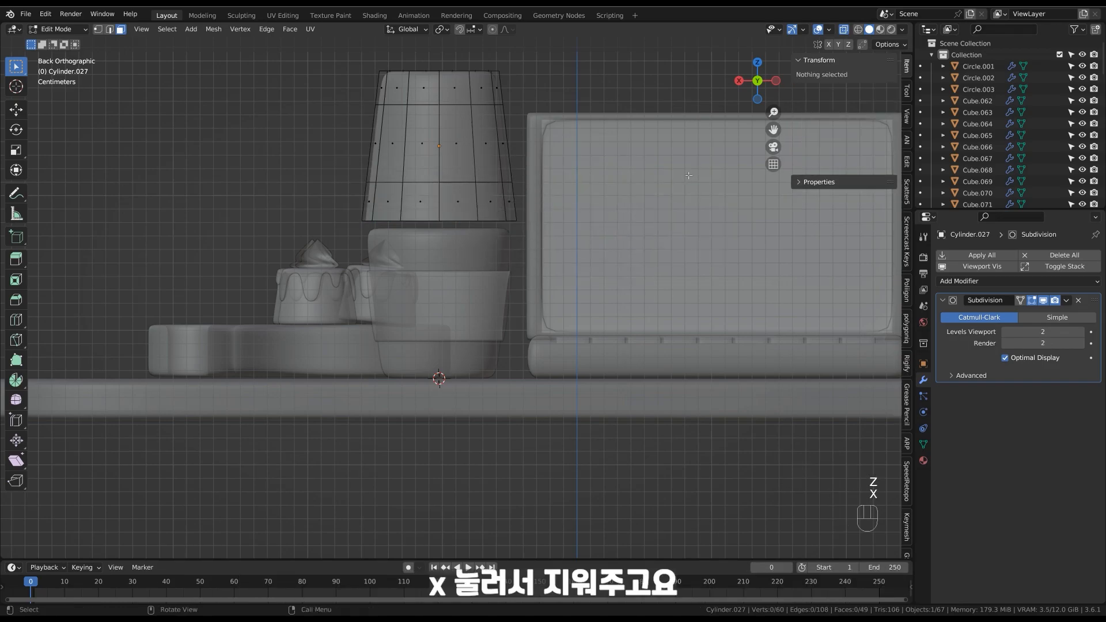
Flatten the inverted cup copy along Z to a Z scale of about 0.015, forming a lid.
key(Tab)
key(s)
key(z)
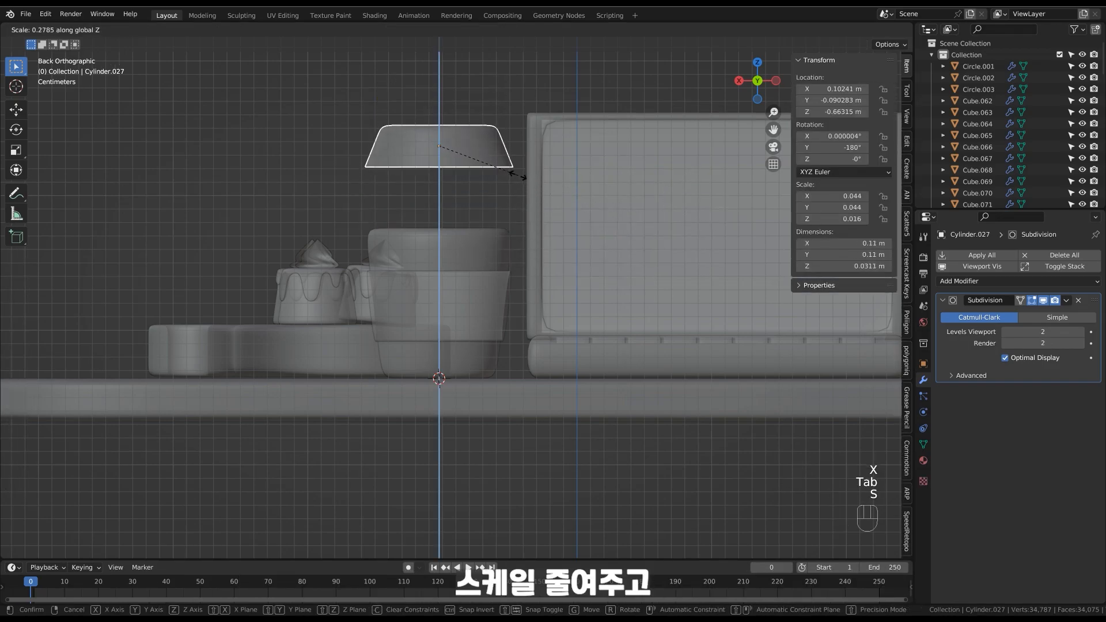
click(519, 177)
Lower the lid 0.054545 m along Z onto the cup's rim and scale it up slightly.
key(g)
key(z)
click(526, 272)
key(s)
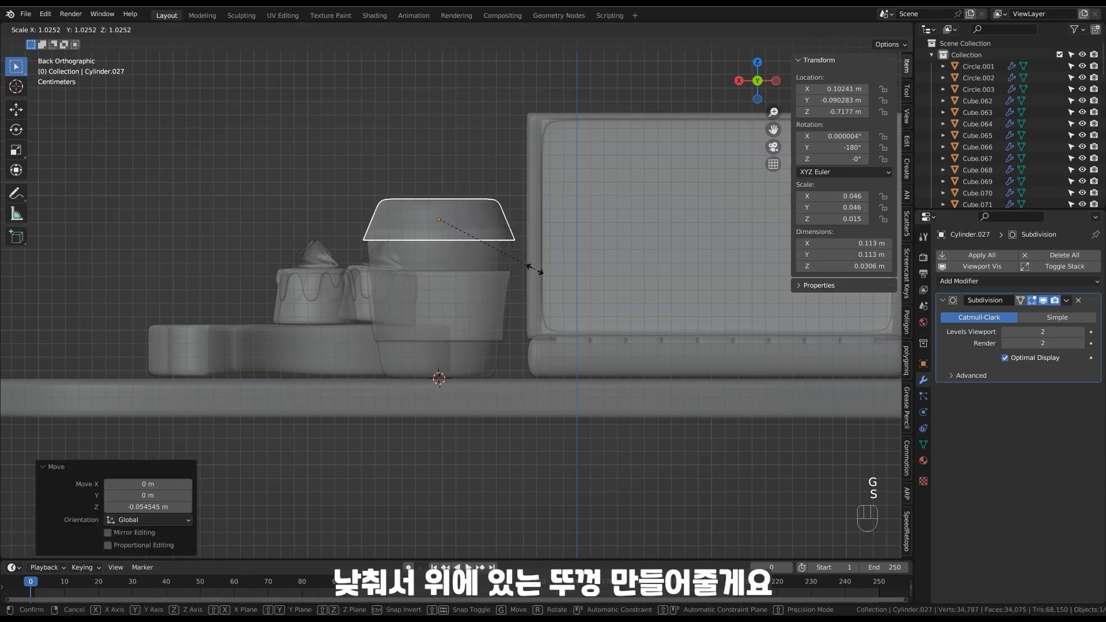
click(545, 270)
Widen the lid's lower horizontal edge loop to match its bottom opening, forming a straight lip.
shift+middle_drag(543, 261, 538, 293)
ctrl+middle_drag(538, 293, 564, 292)
key(Tab)
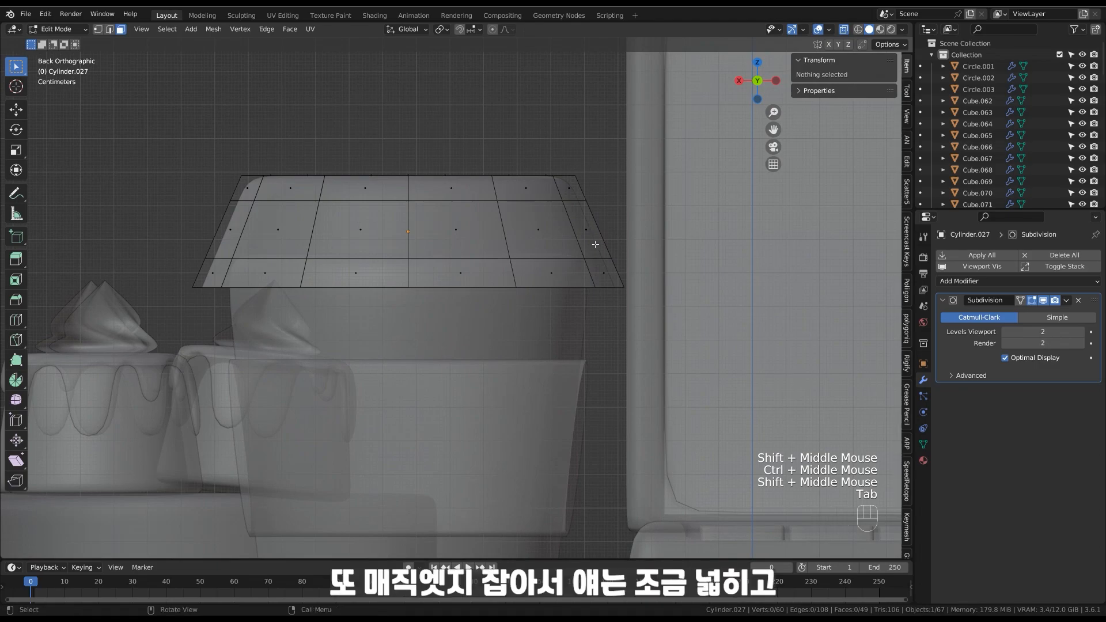
alt+click(605, 259)
key(s)
click(629, 254)
Add an edge loop above the lid's lip, scale it to 0.861, and place a supporting loop just above it.
key(ctrl+r)
click(599, 224)
click(609, 246)
key(s)
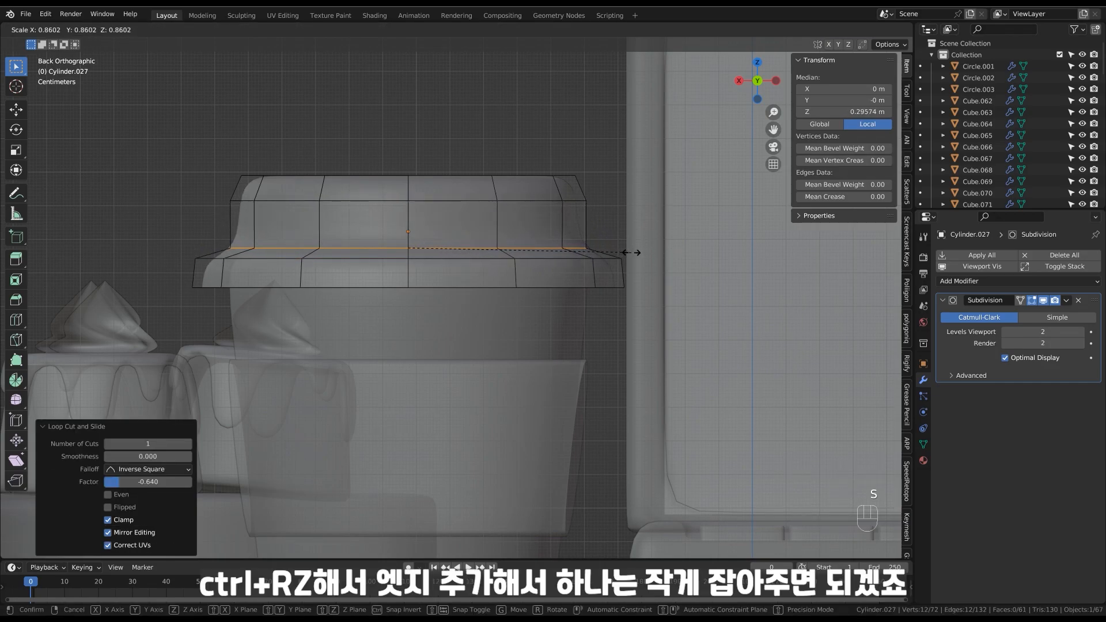
click(631, 253)
click(586, 229)
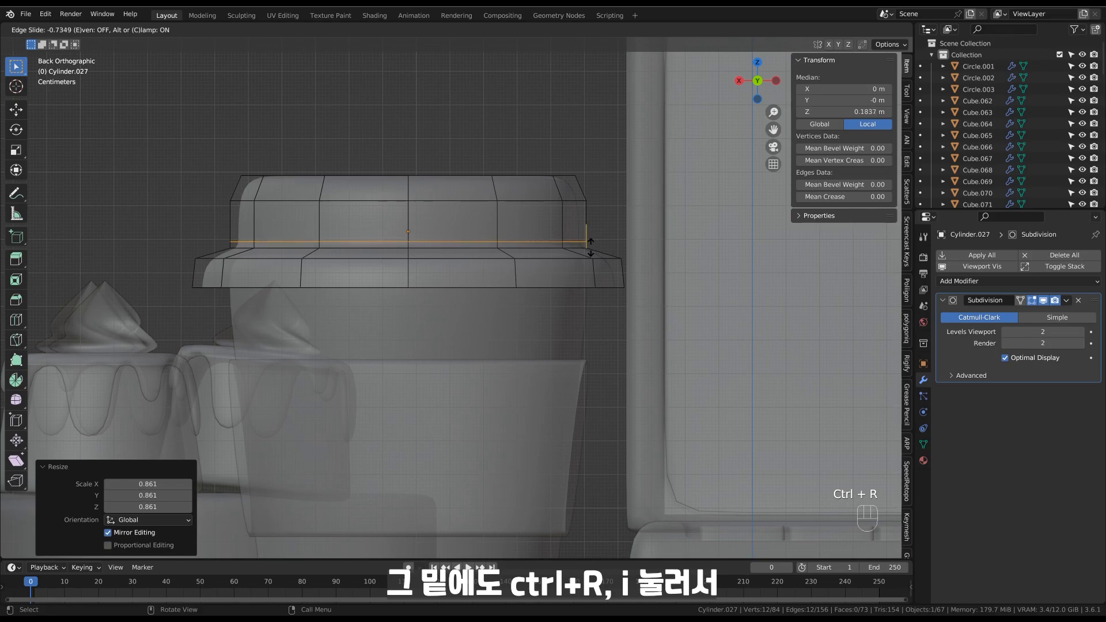
click(590, 244)
key(Tab)
Inset the lid's top face and extrude it about 0.0148 m downward to form a recess.
shift+middle_drag(590, 245, 551, 316)
key(alt+z)
ctrl+middle_drag(561, 282, 502, 220)
key(Tab)
key(3)
click(494, 276)
key(s)
click(585, 260)
key(alt+z)
key(e)
click(579, 300)
Add a supporting edge loop to the lid's recess to sharpen its edge.
key(alt+z)
key(ctrl+r)
click(502, 220)
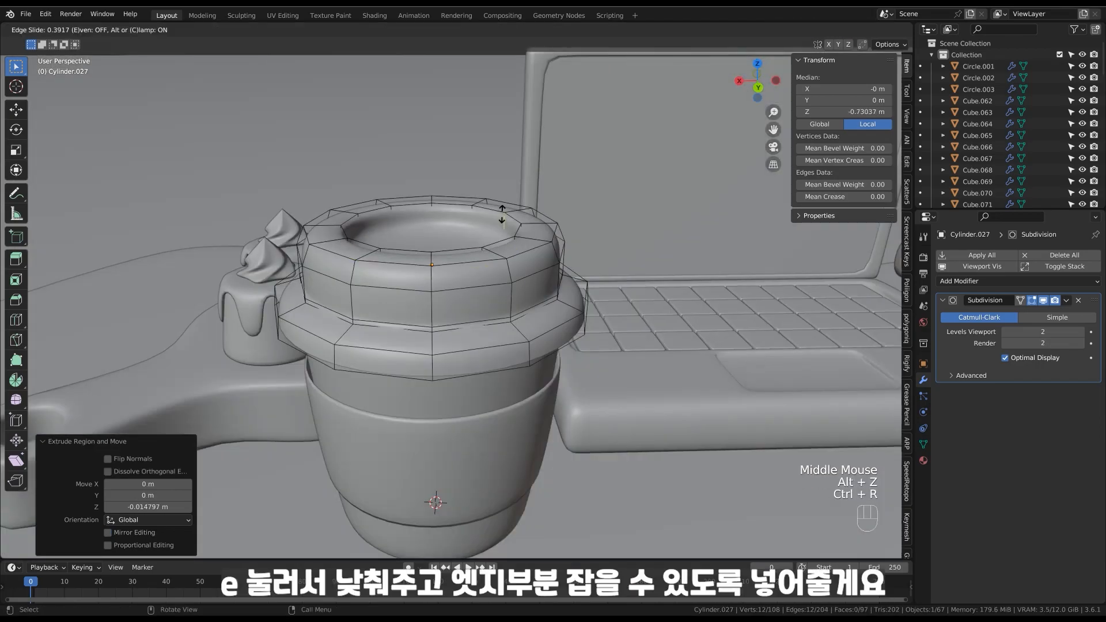
click(502, 212)
key(Tab)
Scale the whole coffee cup down together until its lid measures 0.106 m across, and save the file.
mouse_move(571, 212)
middle_down()
mouse_move(578, 253)
mouse_move(574, 219)
middle_up()
ctrl+middle_drag(573, 219, 570, 230)
ctrl+middle_drag(532, 314, 518, 400)
key(Tab)
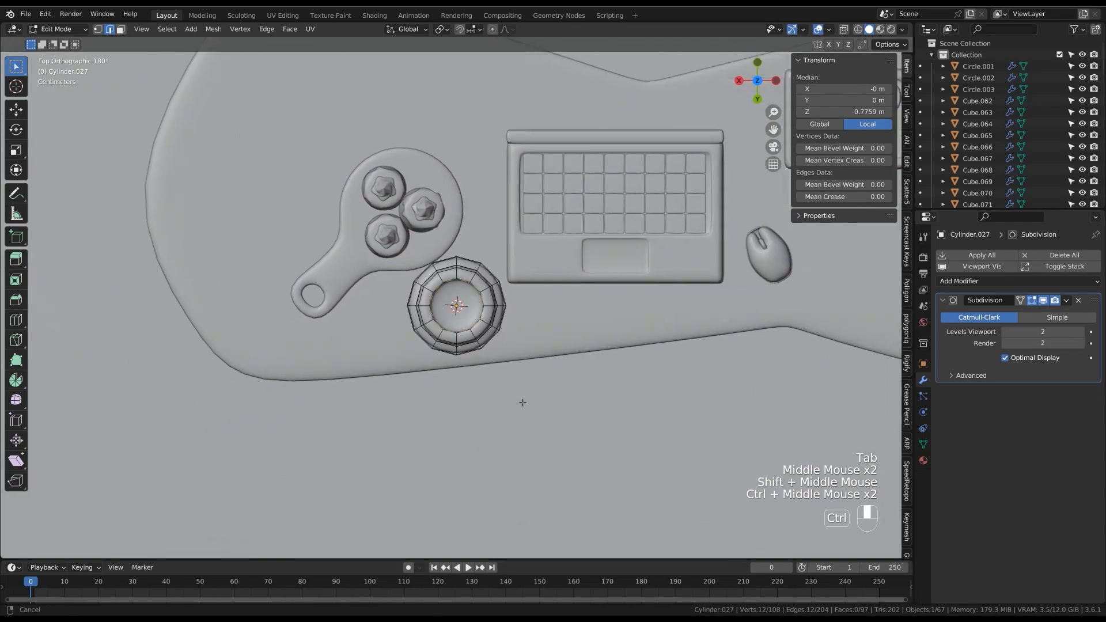
key(Tab)
ctrl+middle_drag(562, 334, 576, 357)
middle_drag(576, 357, 539, 264)
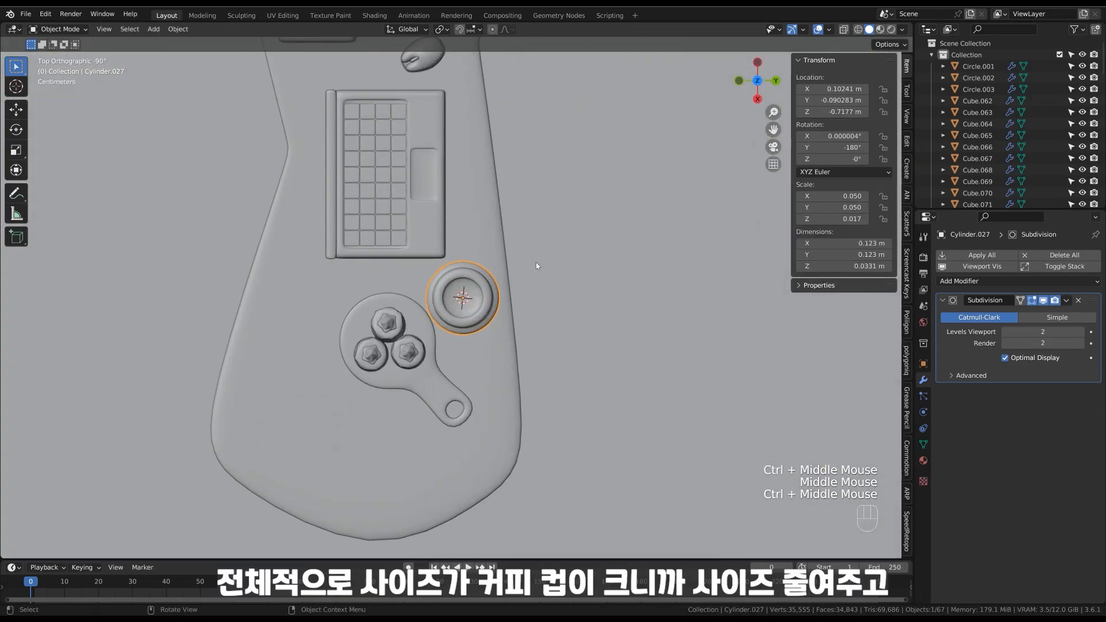
key(s)
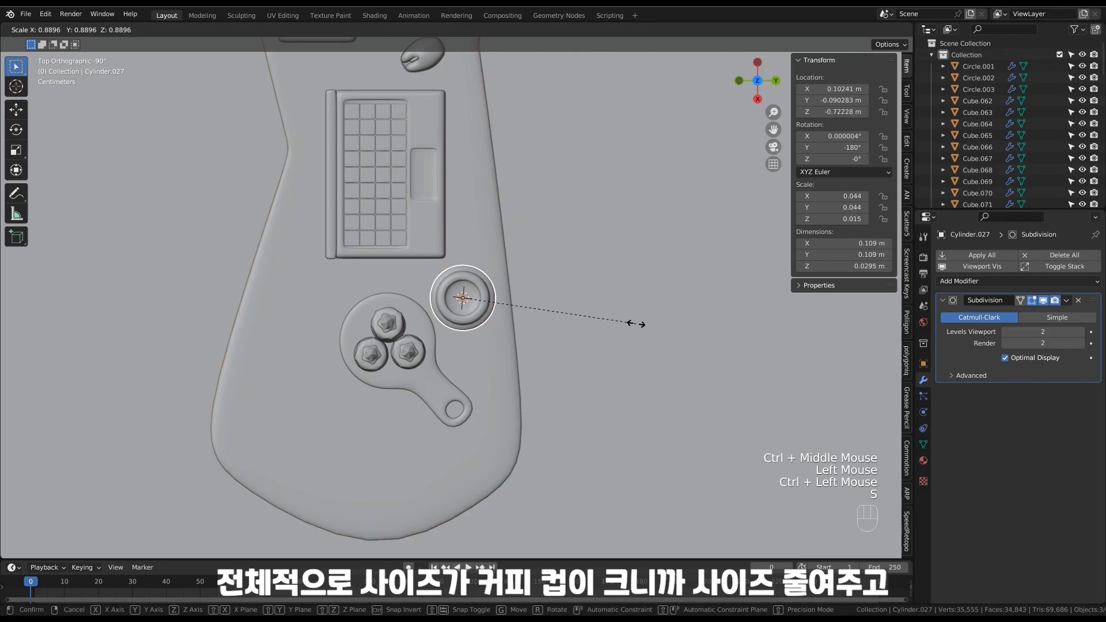
click(634, 322)
ctrl+middle_drag(634, 322, 597, 375)
key(ctrl+s)
click(546, 321)
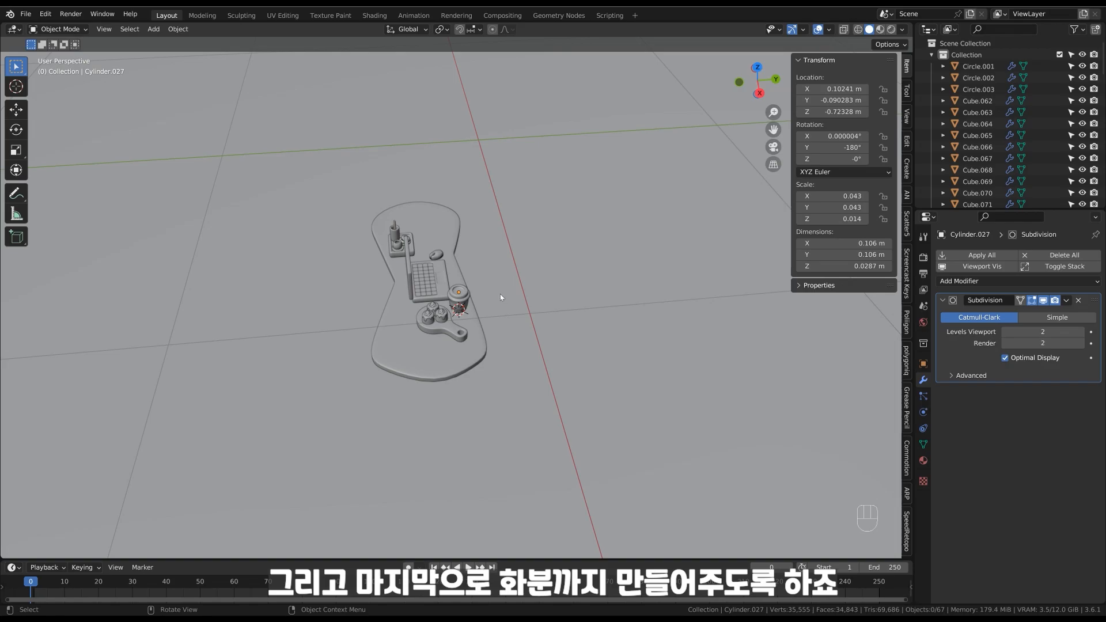
Collapse the object list under Collection and unhide the room collection.
right_click(398, 347)
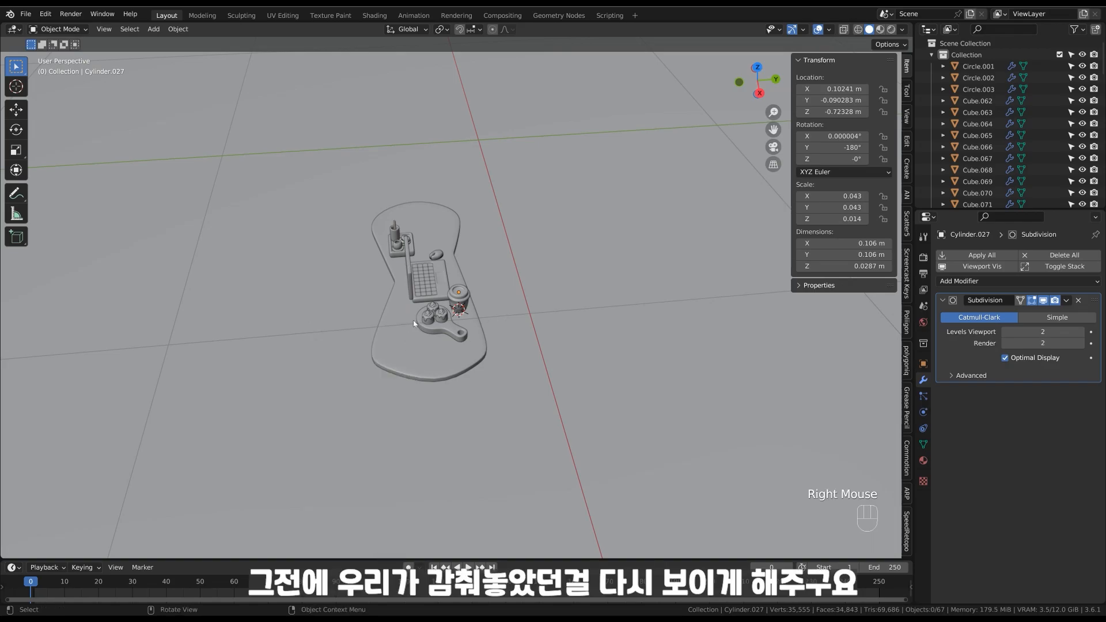
click(931, 55)
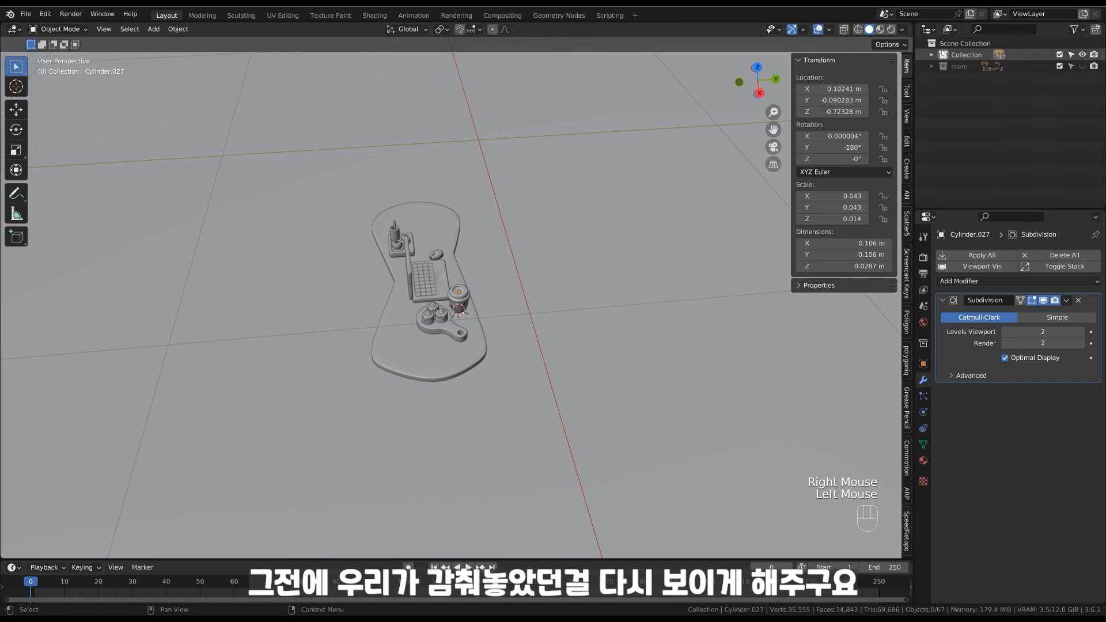
click(1083, 67)
Duplicate the shelf plant's leaf, the cactus's small bud and a pot, moving the copies -1.0412 m along Y.
ctrl+middle_drag(688, 215, 617, 329)
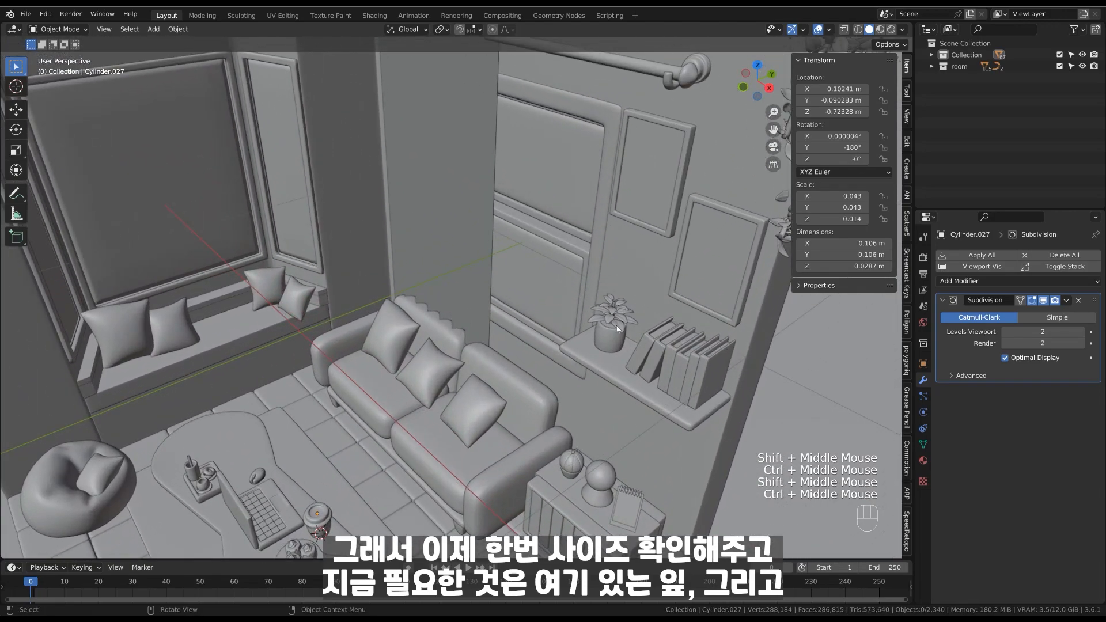
click(618, 326)
shift+click(573, 458)
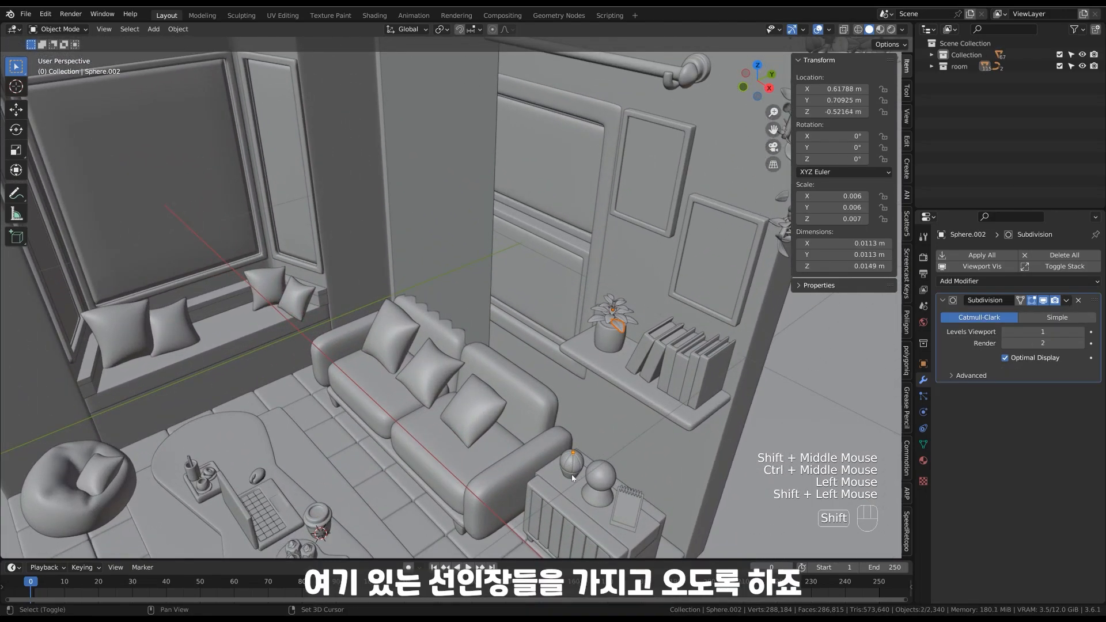
mouse_move(621, 392)
ctrl+middle_down()
mouse_move(596, 444)
mouse_move(616, 403)
ctrl+middle_up()
key(shift+d)
key(y)
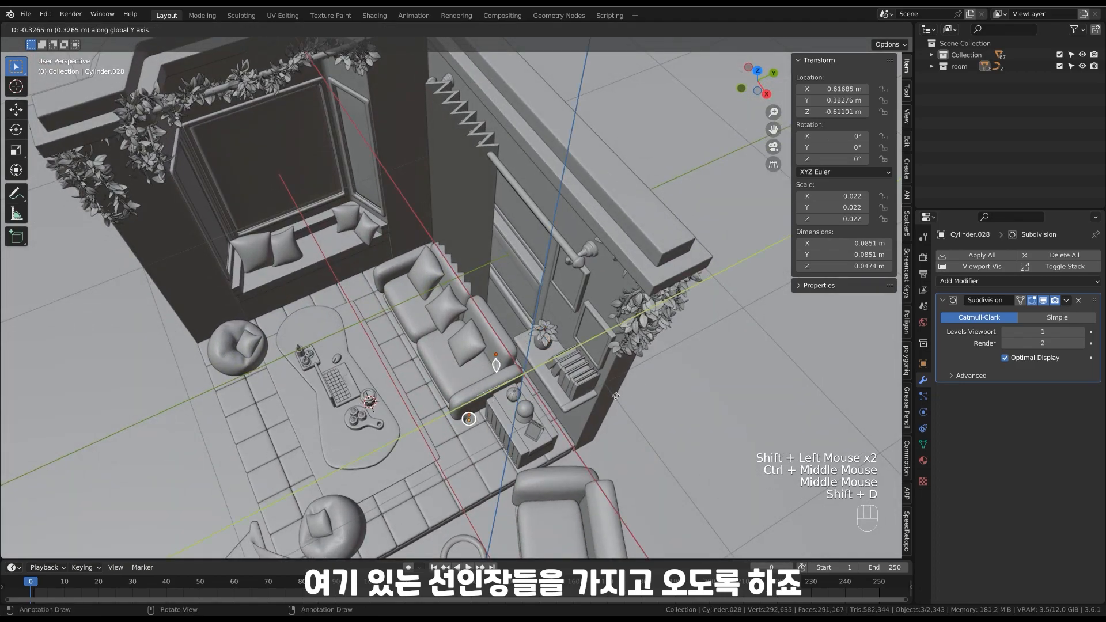
click(517, 427)
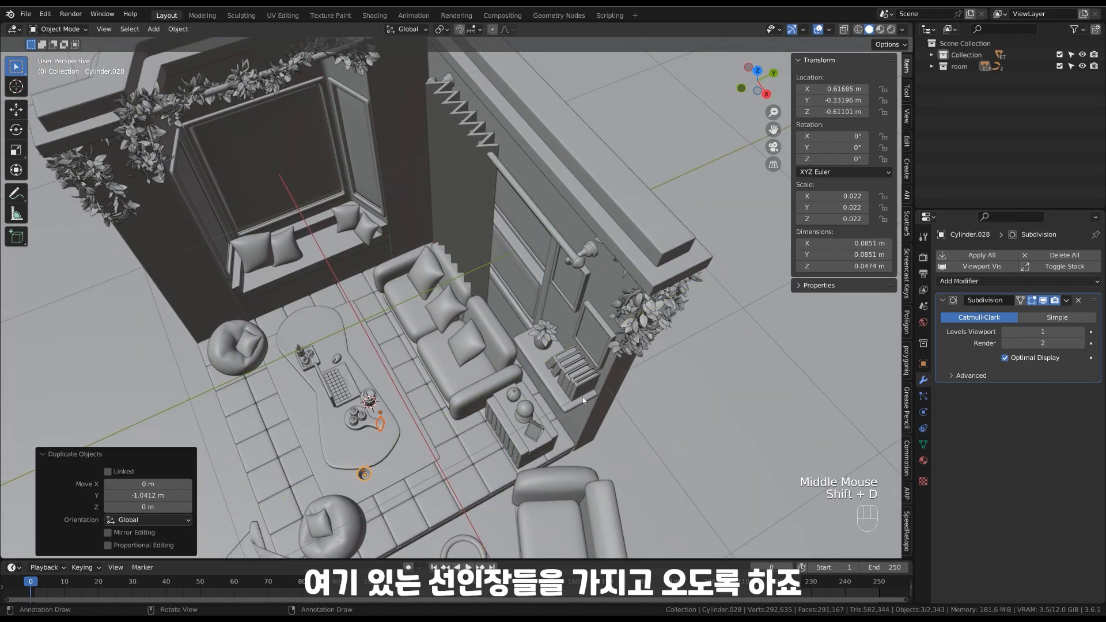
Move the duplicated plant parts into Collection and hide the room collection.
key(m)
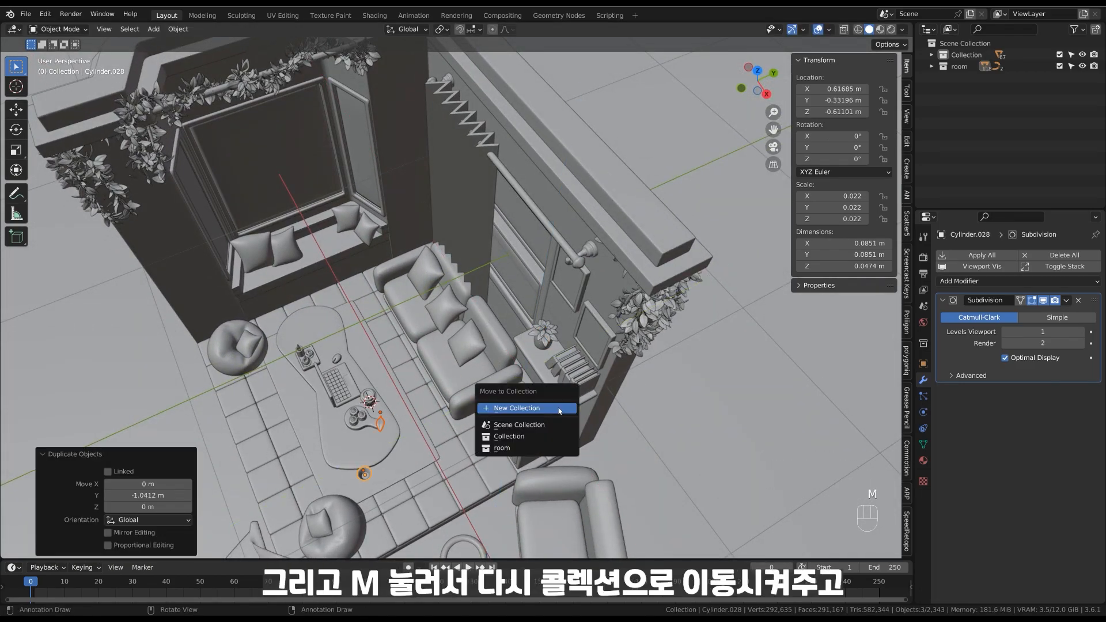
click(539, 440)
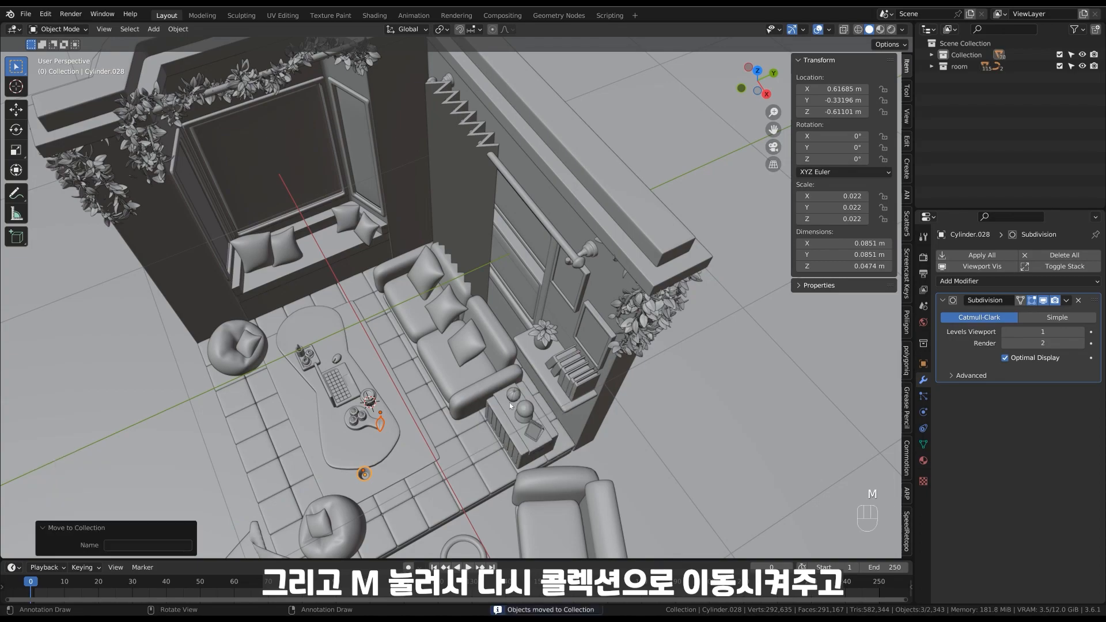
click(1082, 67)
Lower the duplicated leaf, bud and pot 0.21891 m along Z in front view.
middle_drag(593, 345, 599, 288)
click(649, 242)
drag(662, 204, 529, 435)
key(g)
key(z)
click(620, 455)
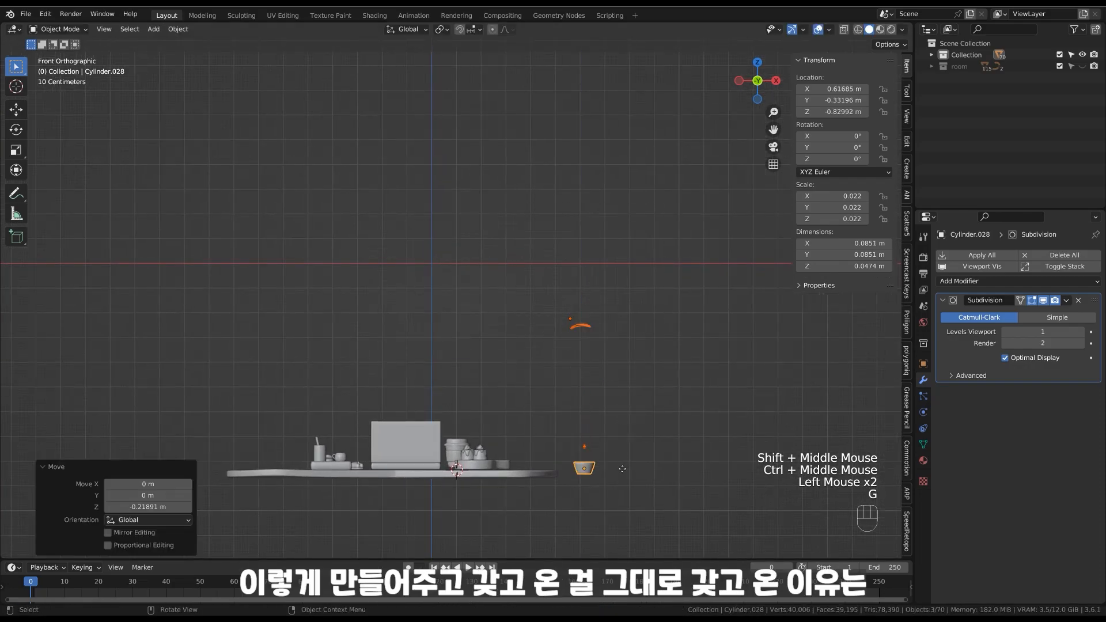
Move the plant parts over the table to X 0.3467 m for the pot, and raise them 0.017466 m along Z.
key(g)
middle_drag(622, 467, 567, 472)
click(556, 478)
key(g)
key(z)
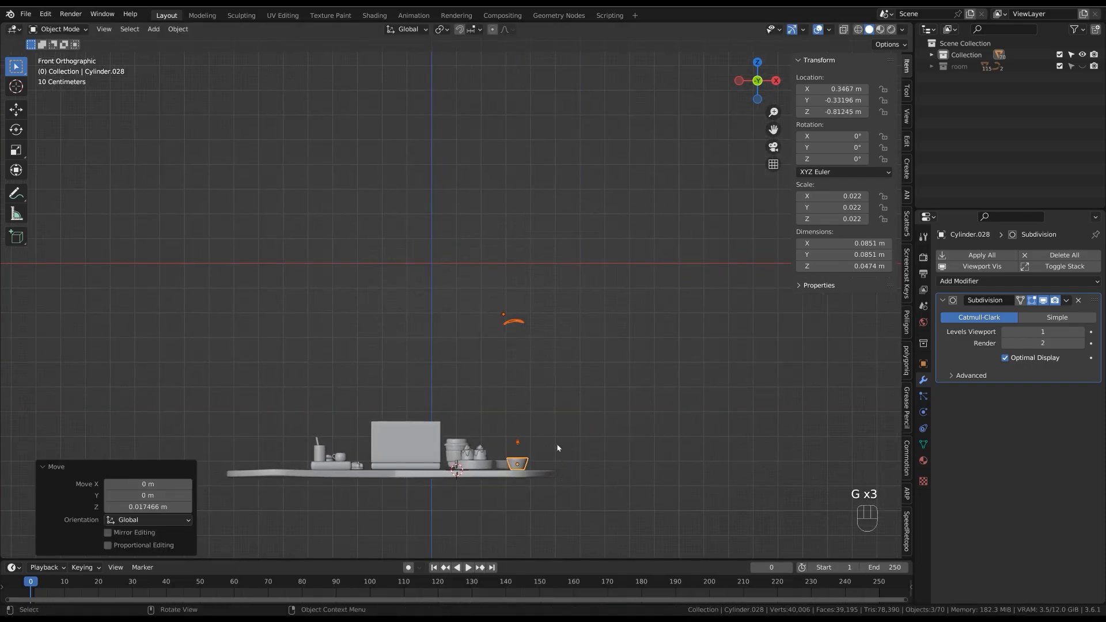
click(557, 454)
Lower the leaf along Z toward the pot and shift it 0.062879 m along X.
key(g)
key(z)
click(561, 454)
key(g)
key(x)
click(575, 461)
Move the leaf in top view so its stem end sits over the pot's centre.
shift+middle_drag(570, 446, 653, 395)
key(KP_Decimal)
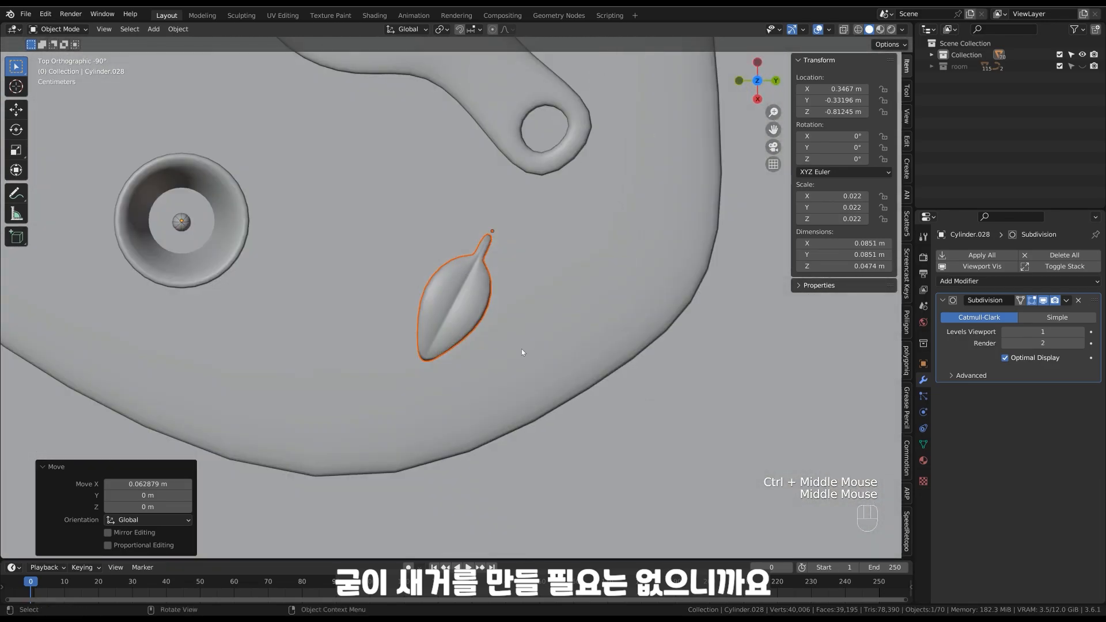
click(561, 331)
shift+middle_drag(562, 330, 724, 422)
key(g)
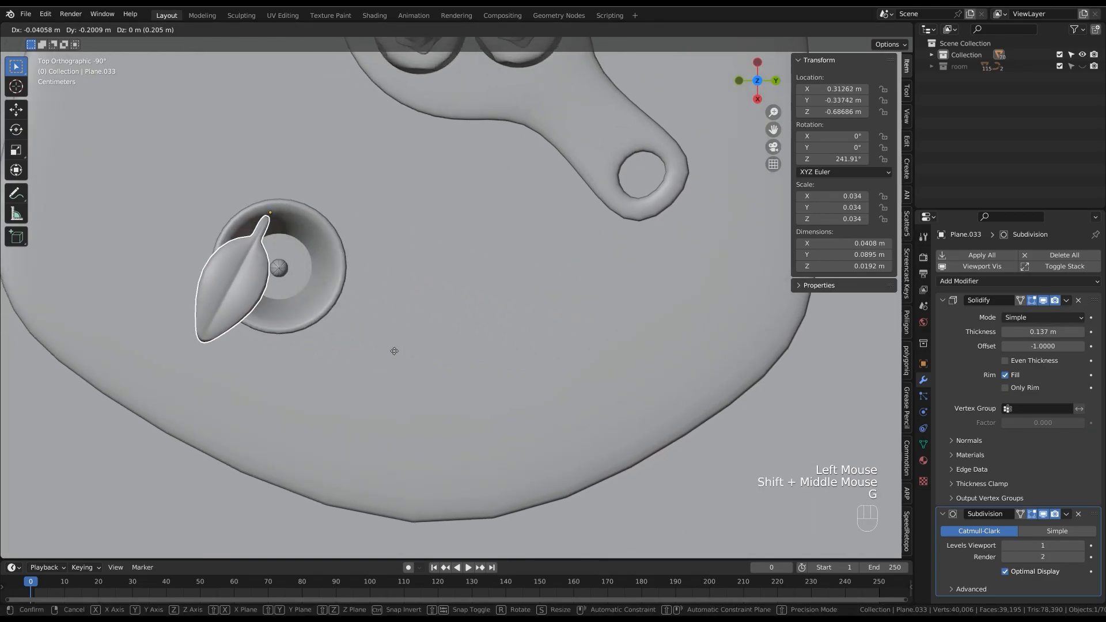
click(406, 398)
Lower the leaf 0.042133 m along Z to just above the pot's rim.
middle_drag(407, 399, 375, 337)
key(g)
key(z)
click(442, 385)
Stretch the pot taller along Z and move it vertically to rest on the tabletop.
shift+middle_drag(442, 386, 460, 378)
middle_drag(460, 377, 515, 364)
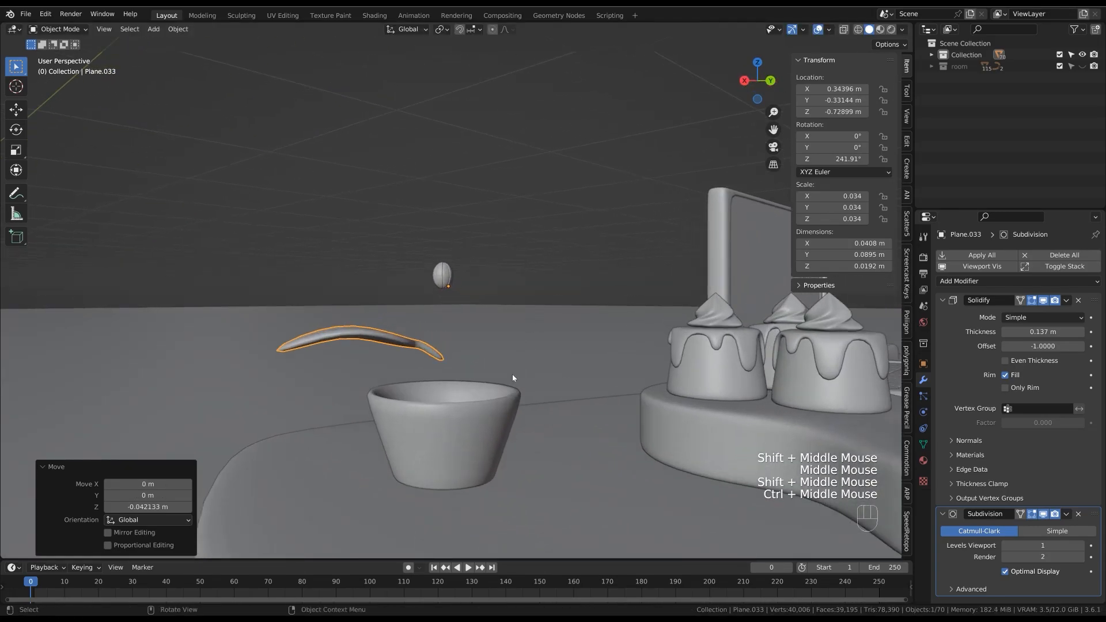
click(511, 414)
key(s)
key(z)
click(536, 406)
key(g)
key(z)
click(532, 401)
Clear the leaf's rotation.
mouse_move(532, 400)
middle_down()
mouse_move(483, 363)
mouse_move(476, 378)
mouse_move(487, 361)
mouse_move(539, 400)
middle_up()
shift+middle_drag(529, 348, 550, 395)
click(406, 329)
middle_drag(500, 356, 456, 294)
key(Tab)
key(Tab)
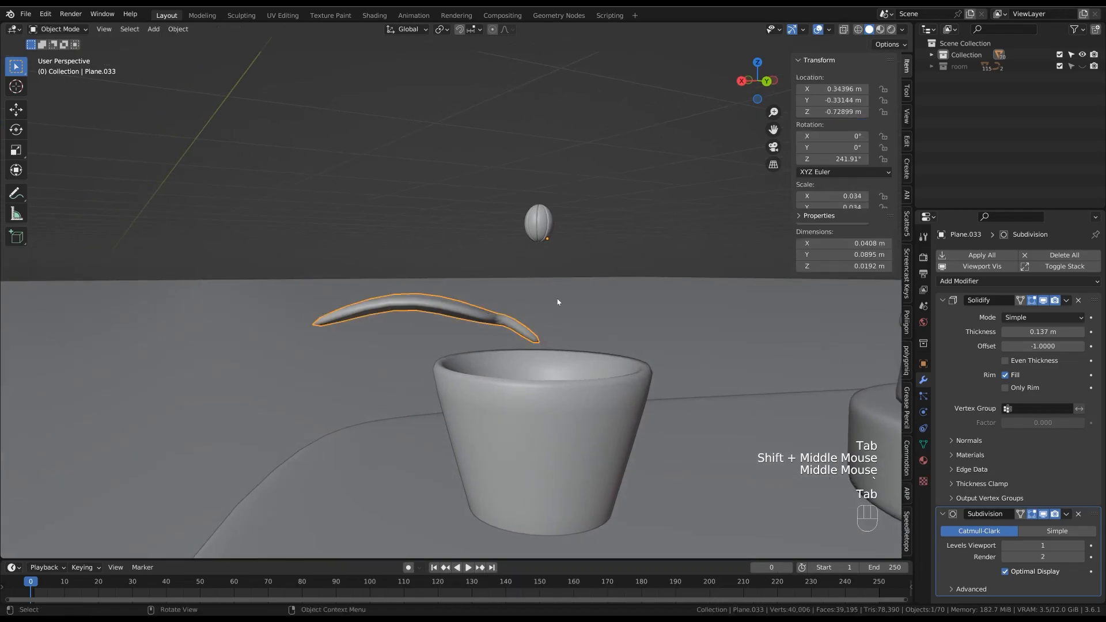
key(alt+r)
Lower the leaf's middle vertices about 0.0238 m along Z with smooth proportional editing, making the blade curve upward.
ctrl+middle_drag(614, 302, 622, 352)
middle_drag(622, 351, 599, 346)
key(Tab)
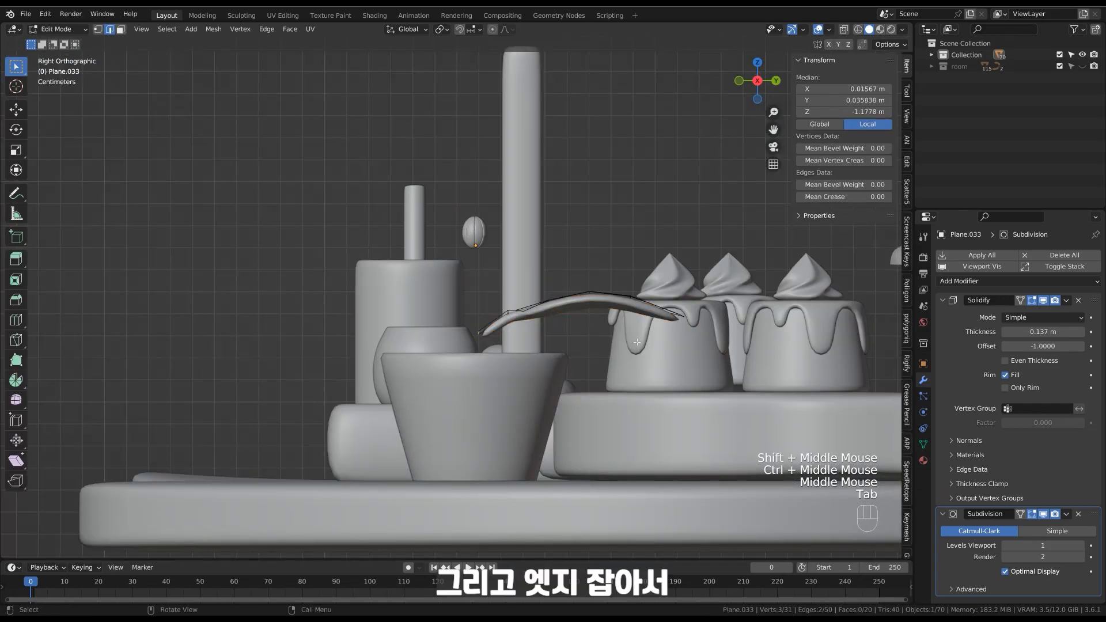
key(alt+z)
drag(571, 219, 598, 340)
drag(562, 216, 616, 375)
key(g)
middle_drag(618, 319, 618, 340)
right_click(617, 323)
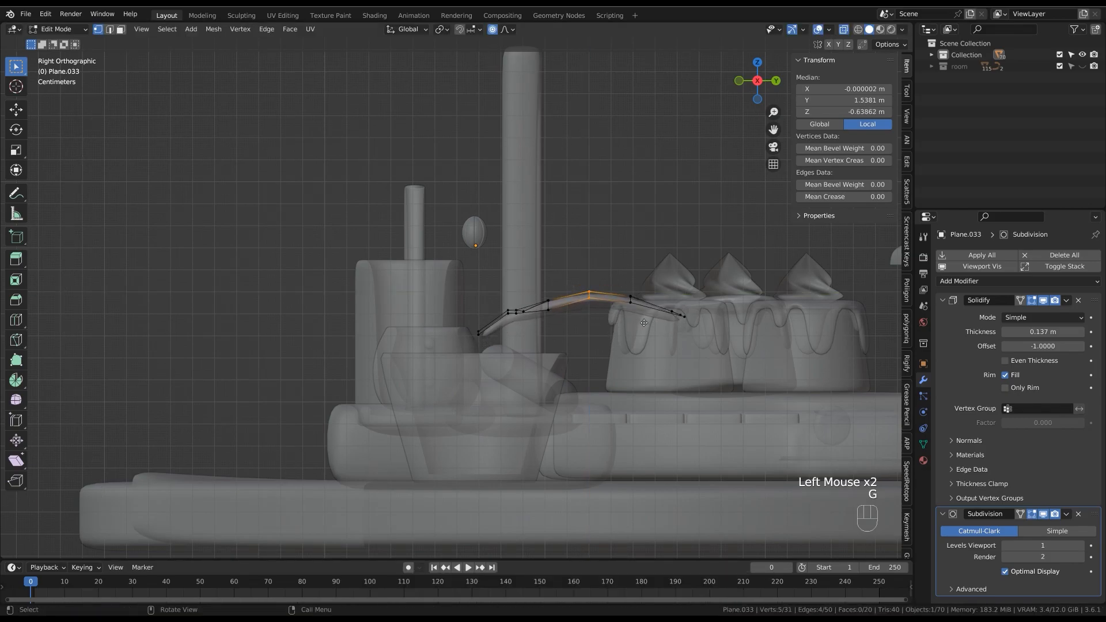
key(g)
scroll(640, 316, up, 14)
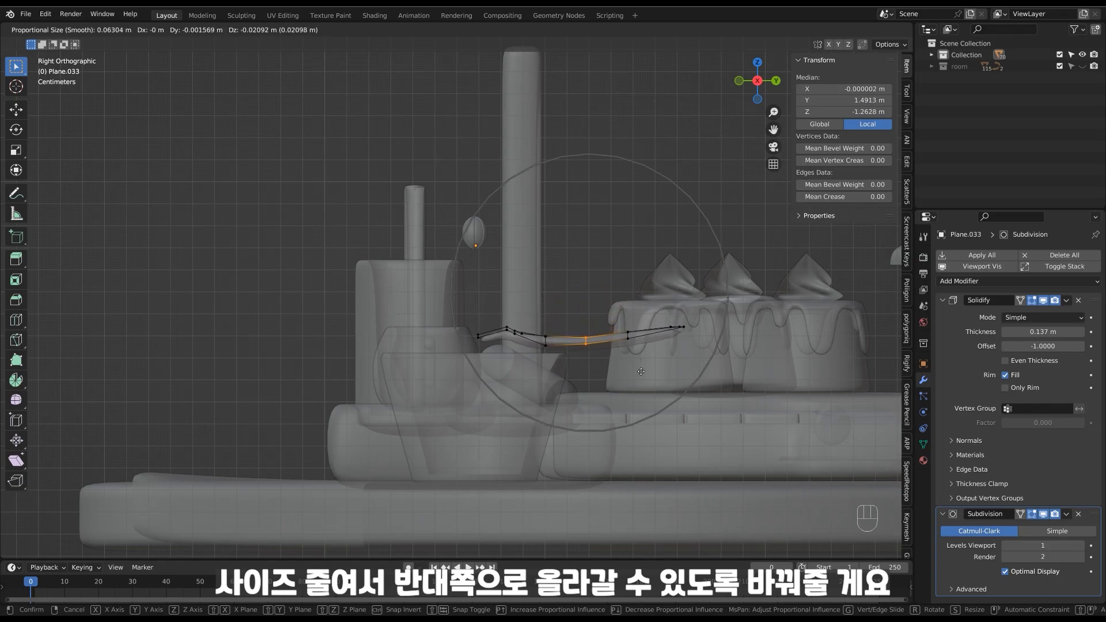
key(z)
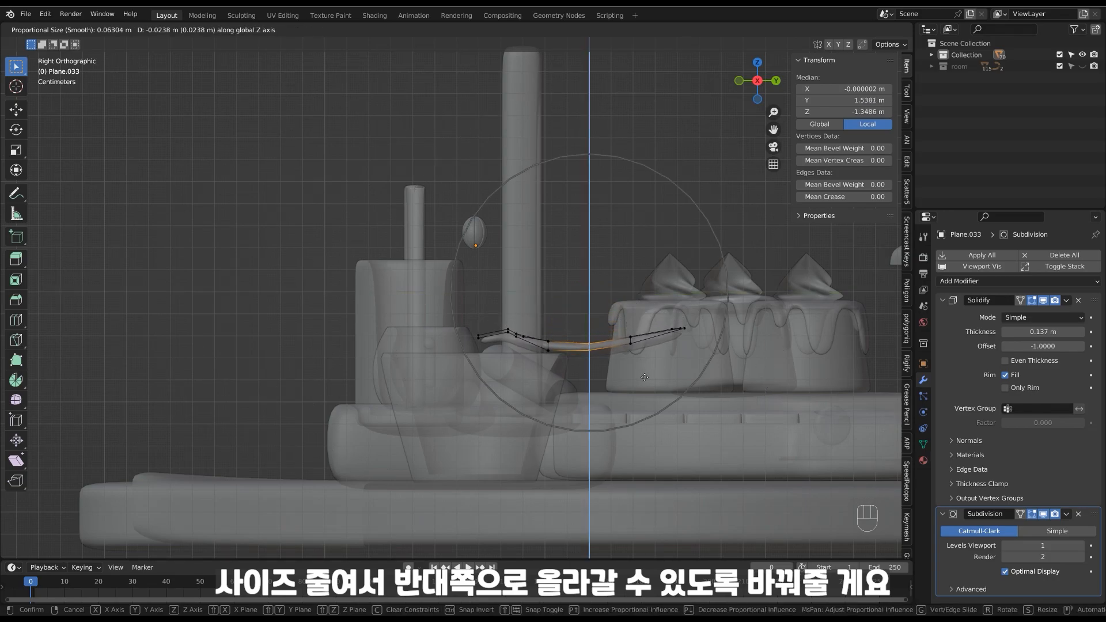
click(644, 377)
Lower the vertices at the leaf's stem bend 0.003139 m along Z without proportional editing.
click(504, 283)
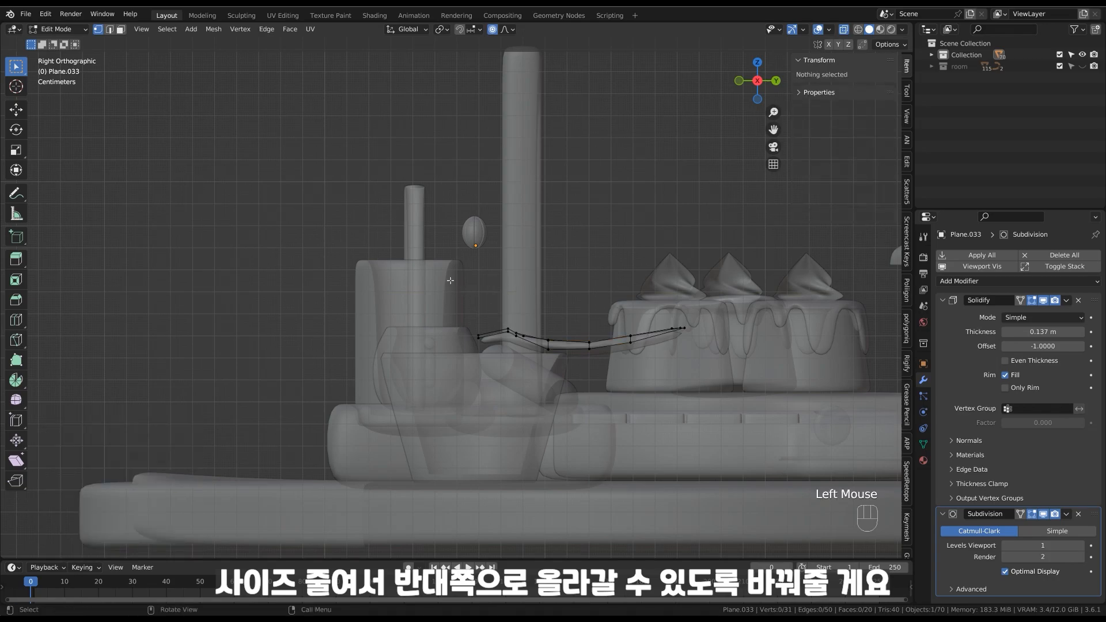
drag(512, 338, 512, 348)
key(g)
key(z)
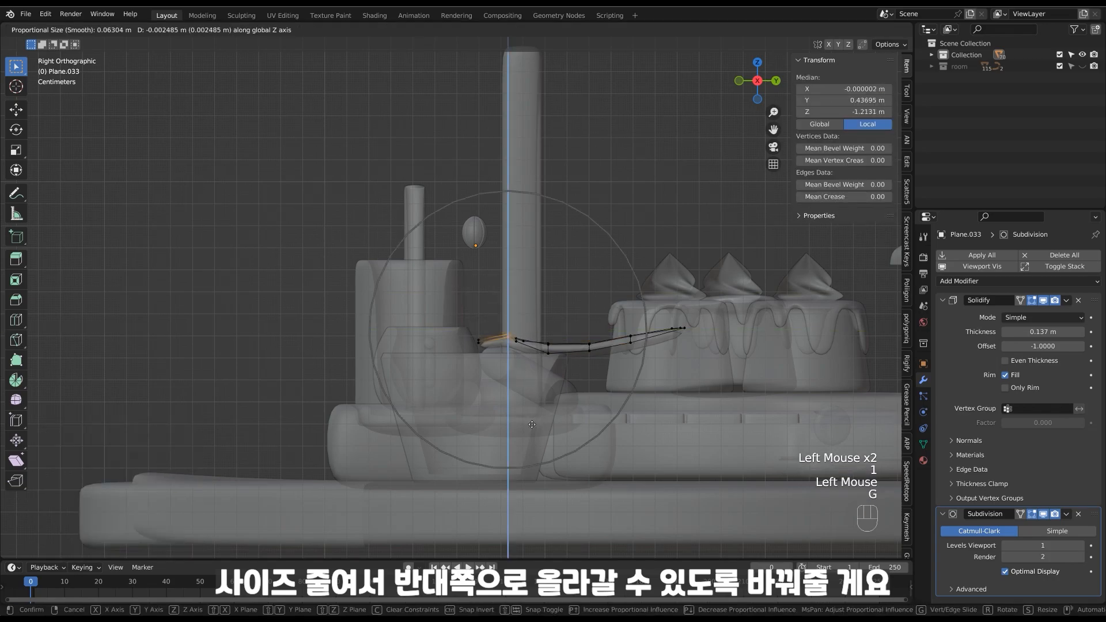
right_click(531, 422)
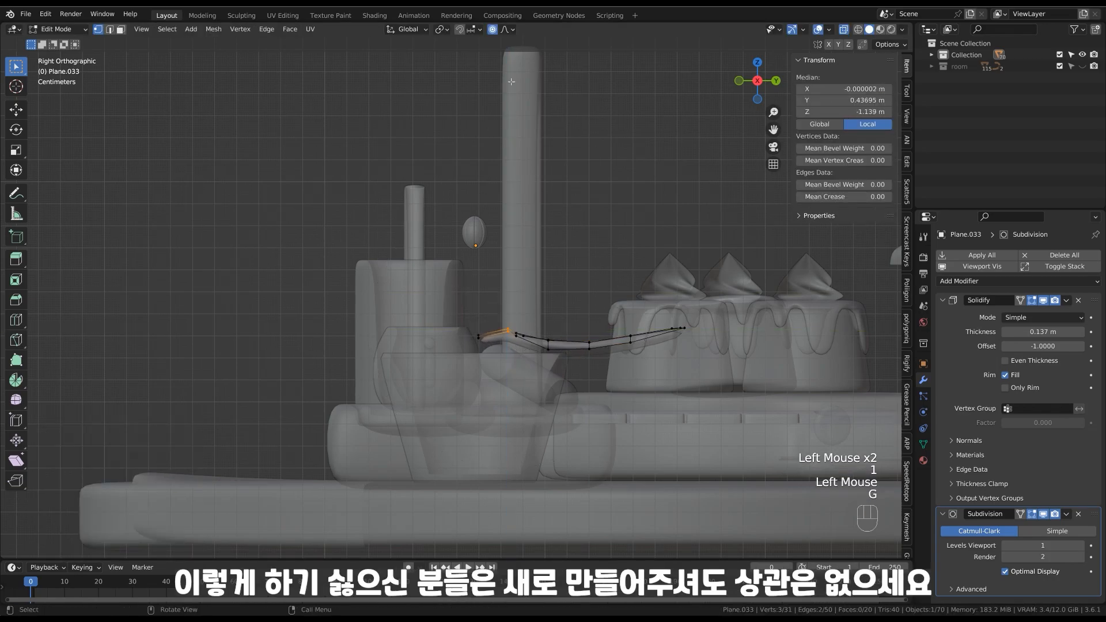
key(g)
key(z)
click(535, 377)
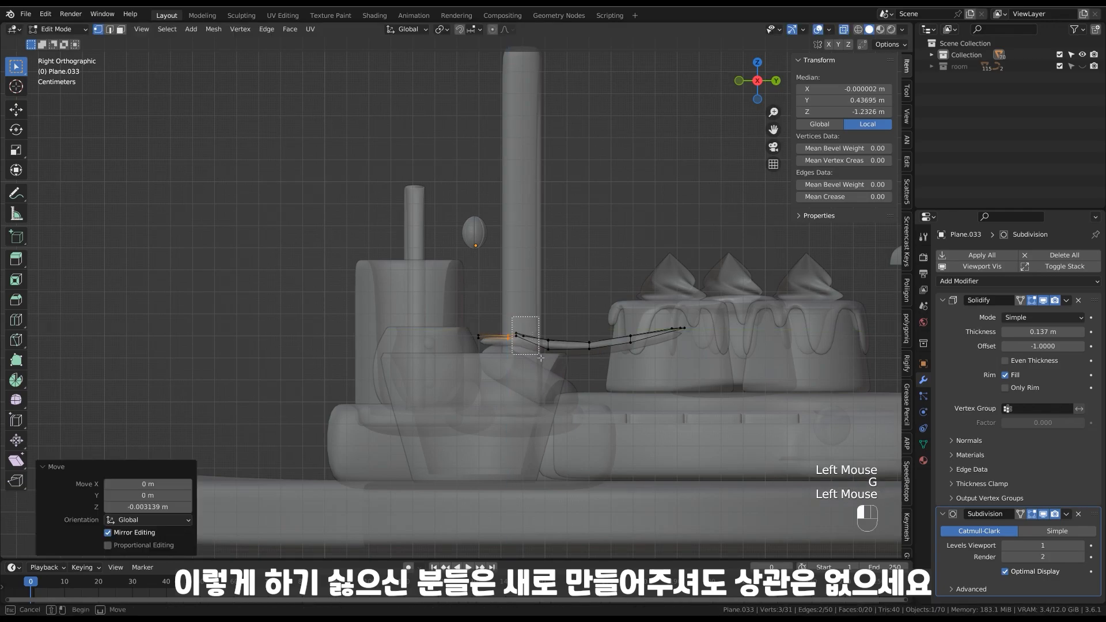
Lower the vertices where the stem meets the blade 0.001438 m along Z and finish editing the leaf.
drag(540, 356, 540, 357)
key(g)
key(z)
click(538, 390)
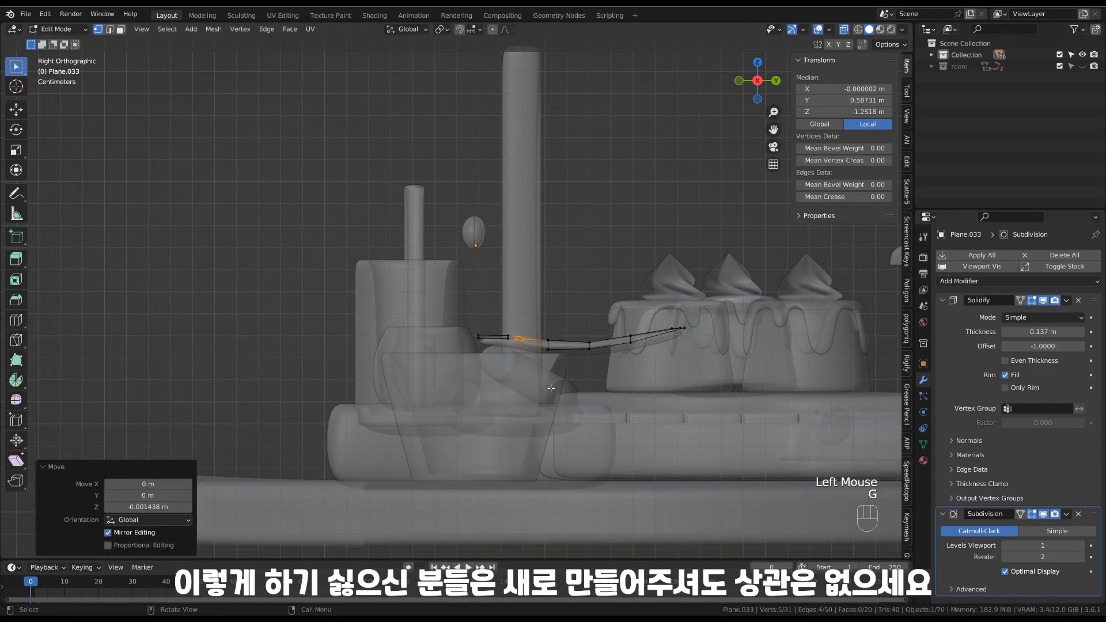
key(Tab)
key(alt+z)
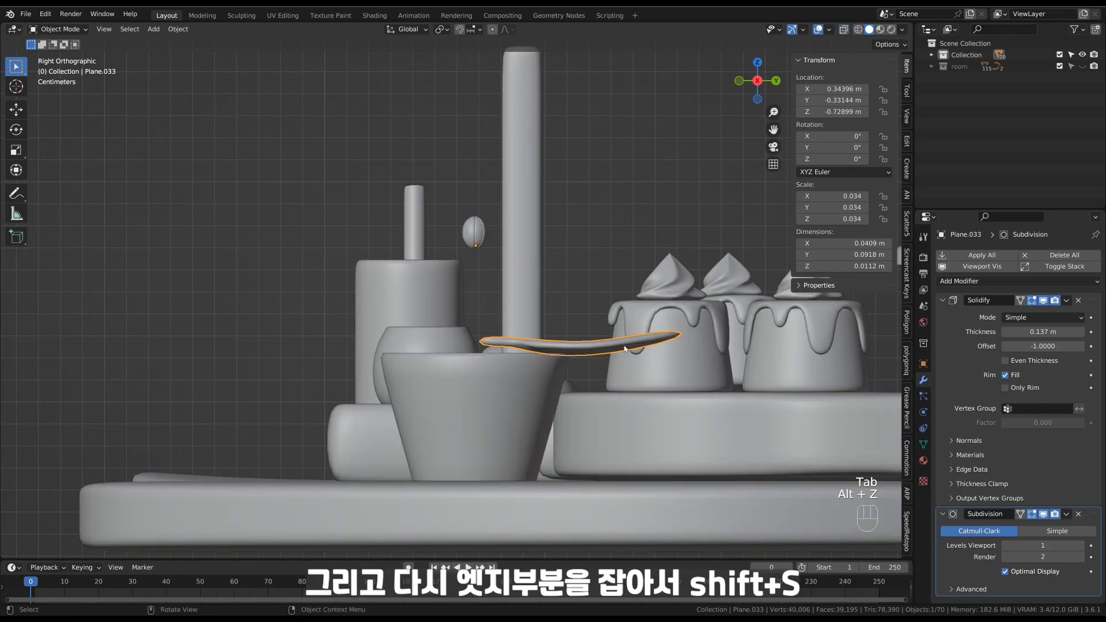
Snap the 3D cursor to the vertices at the leaf's stem end.
middle_drag(657, 375, 553, 366)
key(alt+z)
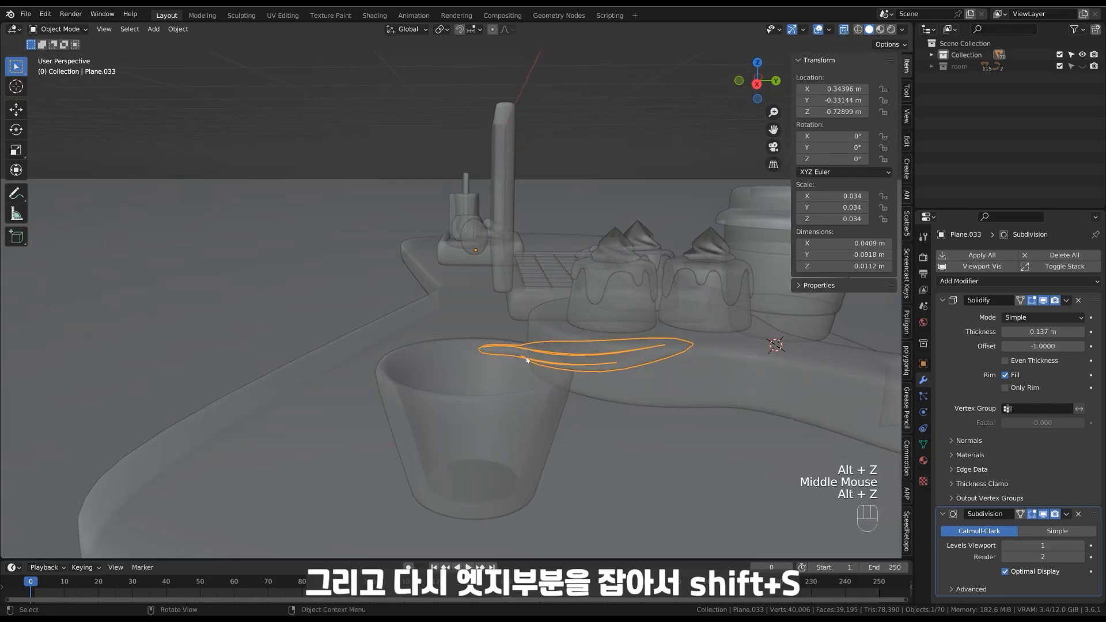
key(Tab)
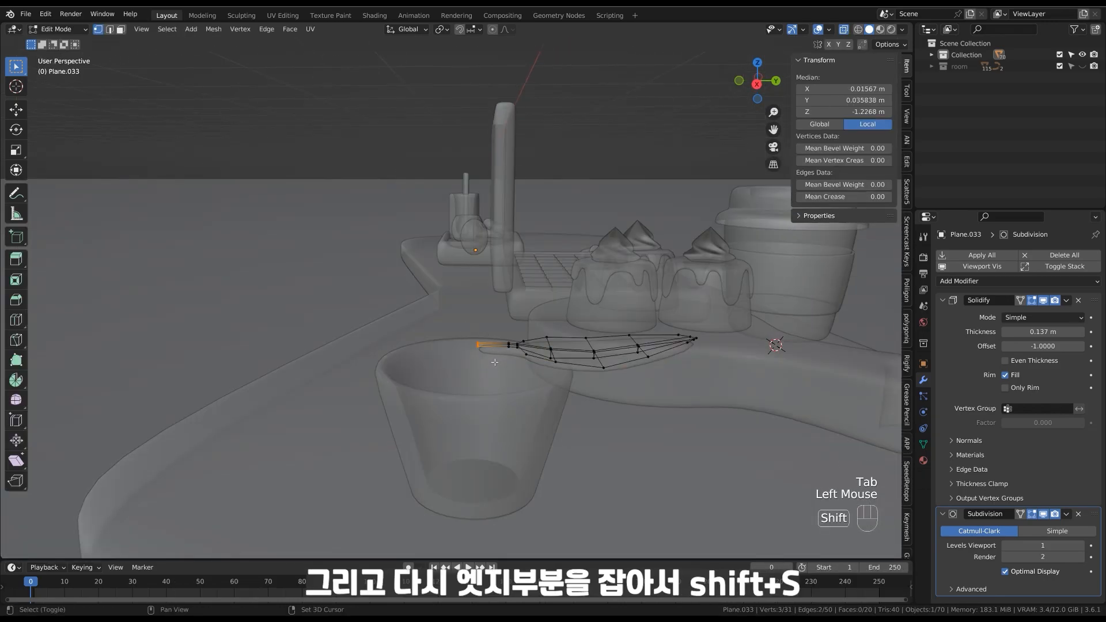
key(shift+s)
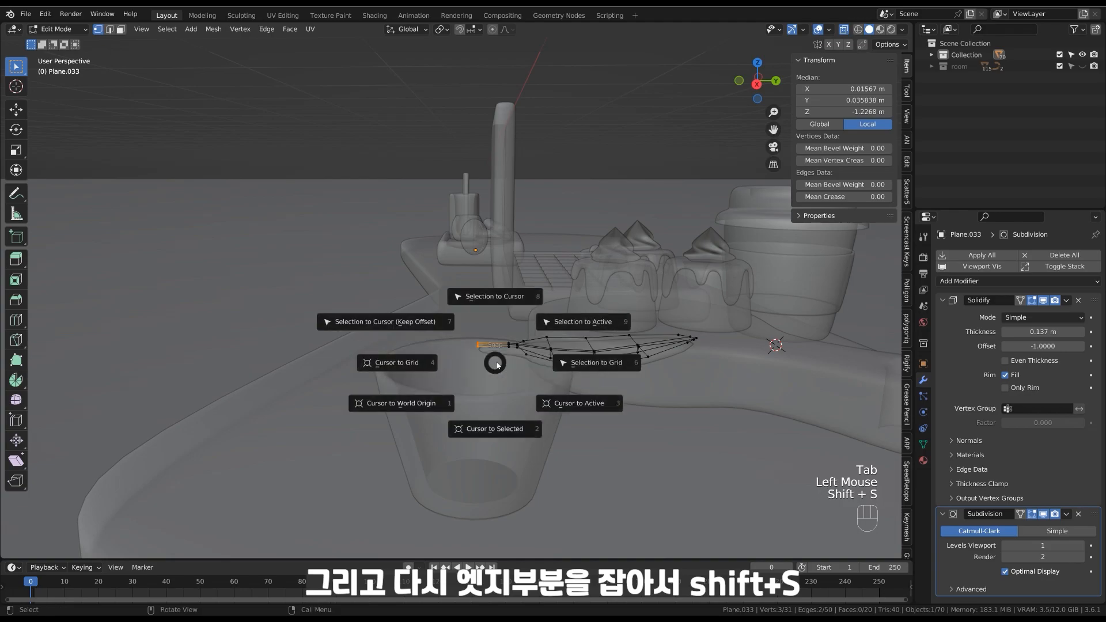
click(509, 433)
key(Tab)
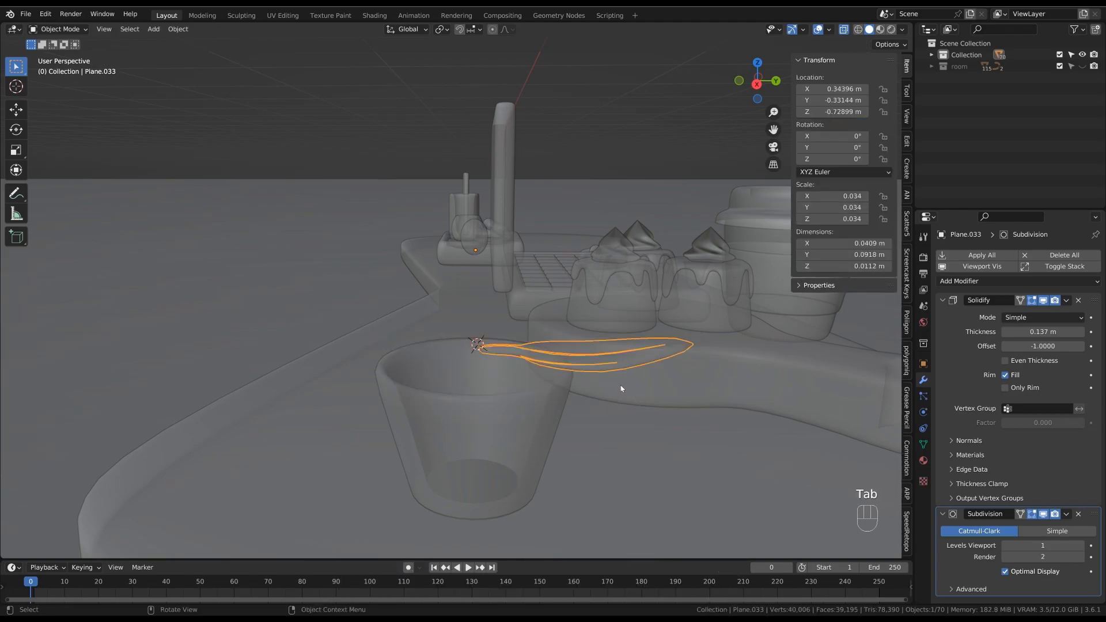
Set the leaf's origin to the 3D cursor and tilt the leaf upward about 23.3° around X.
right_click(555, 362)
mouse_move(559, 416)
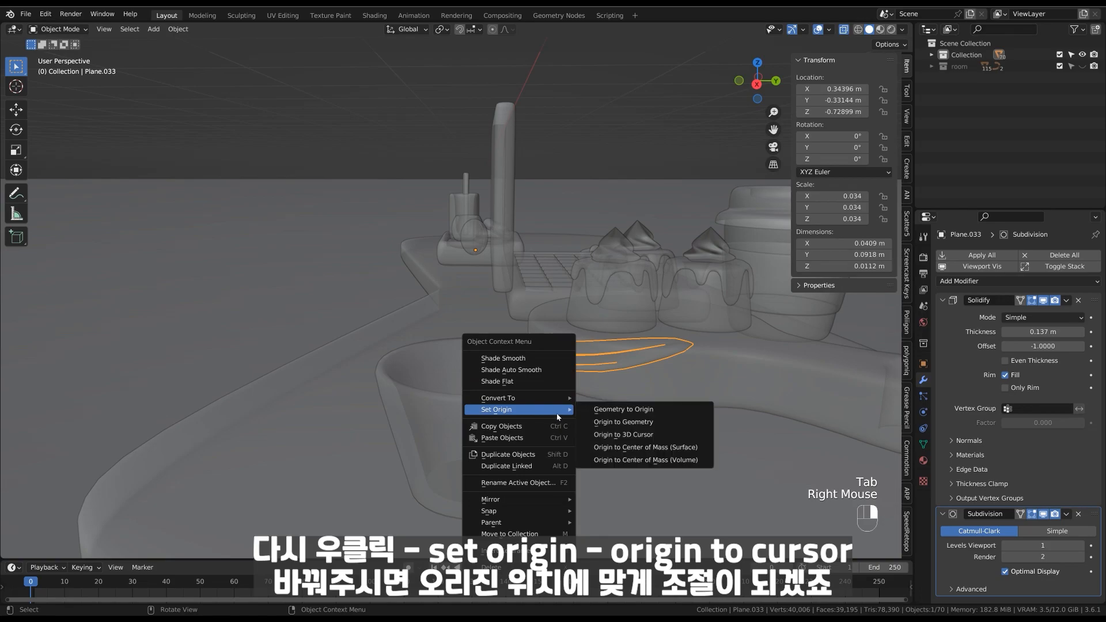
click(668, 441)
middle_drag(667, 440, 688, 397)
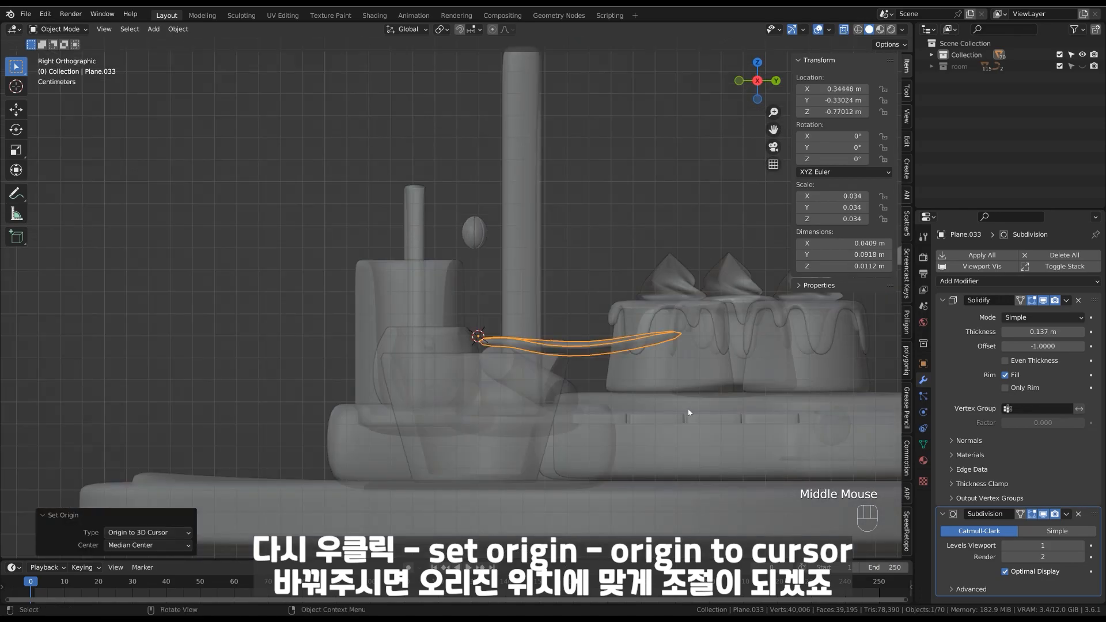
key(r)
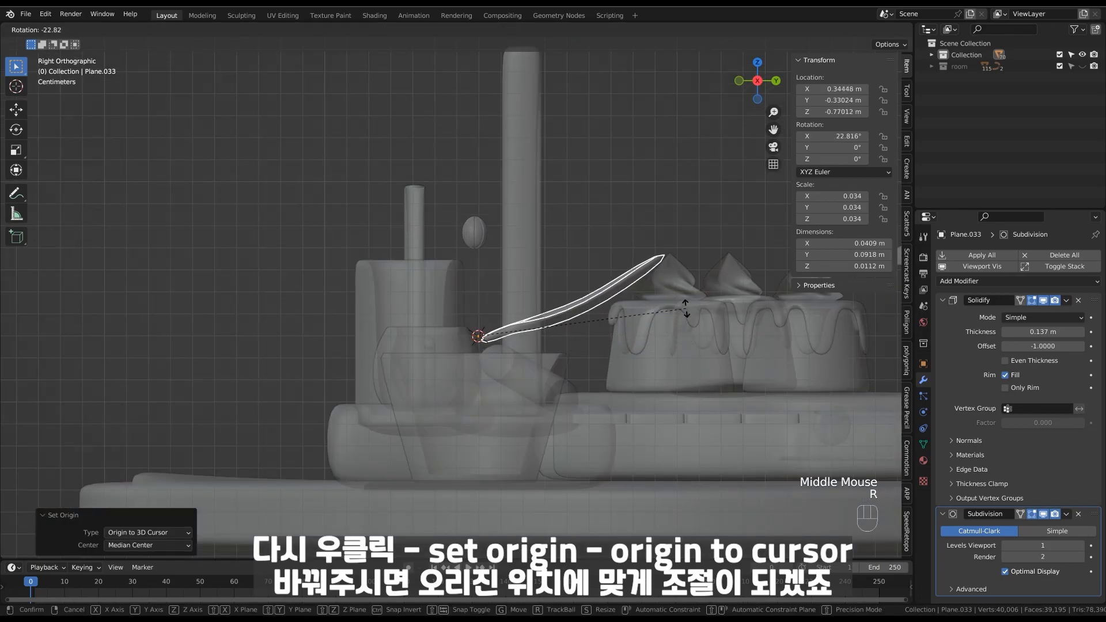
click(685, 310)
With X-ray off, lower the leaf about 0.0135 m along Z so its stem sits at the pot's opening.
key(alt+z)
key(g)
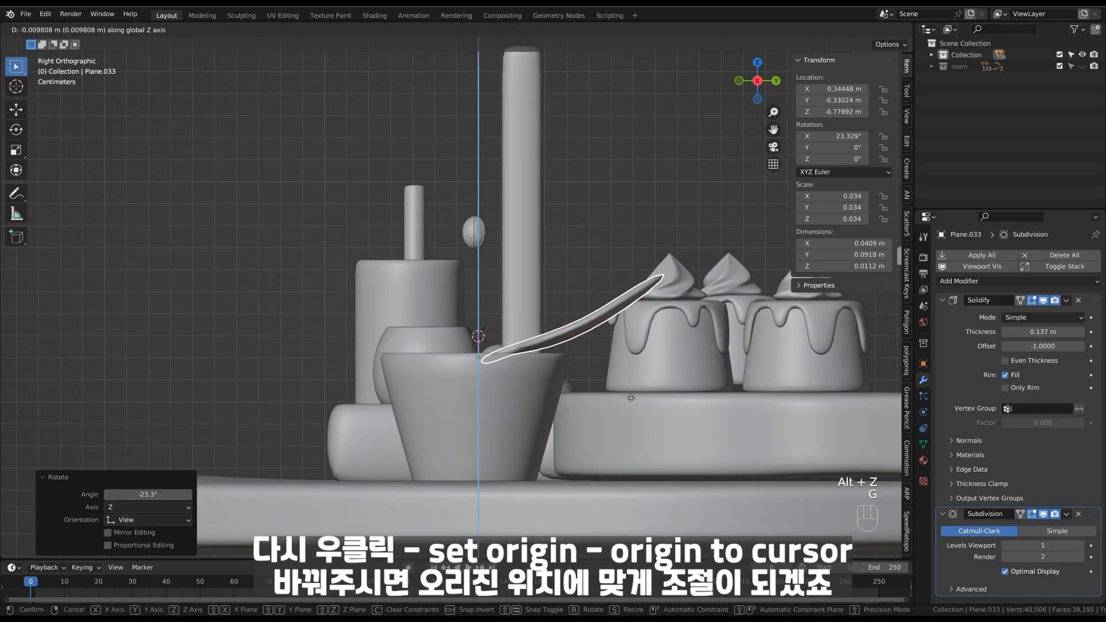
click(631, 398)
middle_drag(631, 397, 627, 429)
key(g)
click(625, 393)
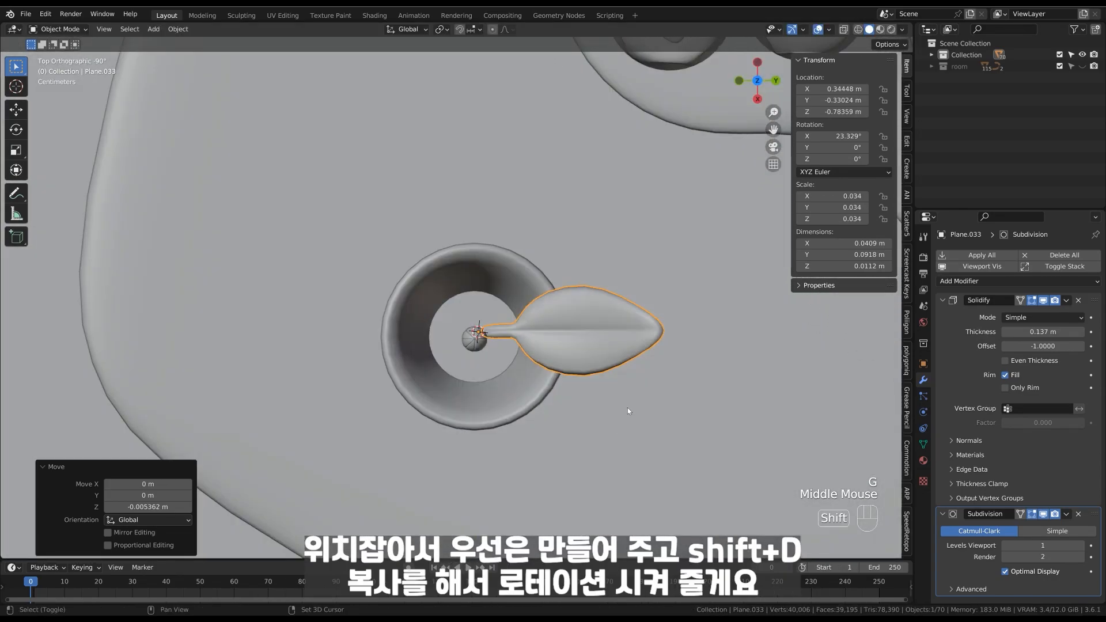
Duplicate the leaf in place twice, rotating each copy about 60° around Z from the previous one.
key(shift+d)
right_click(633, 329)
key(r)
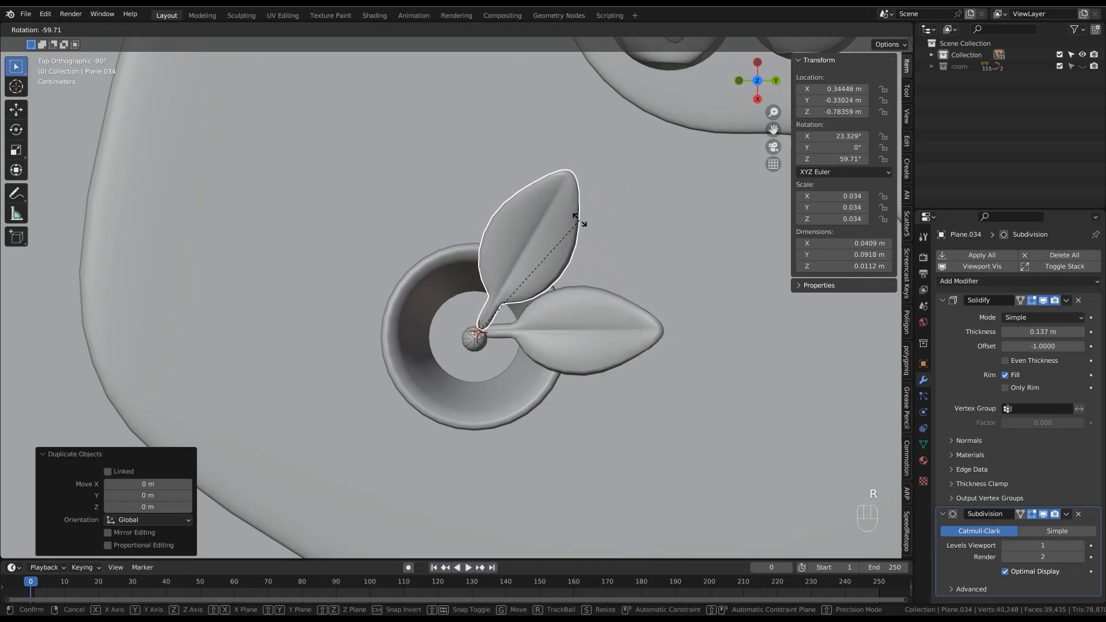
click(581, 223)
key(shift+d)
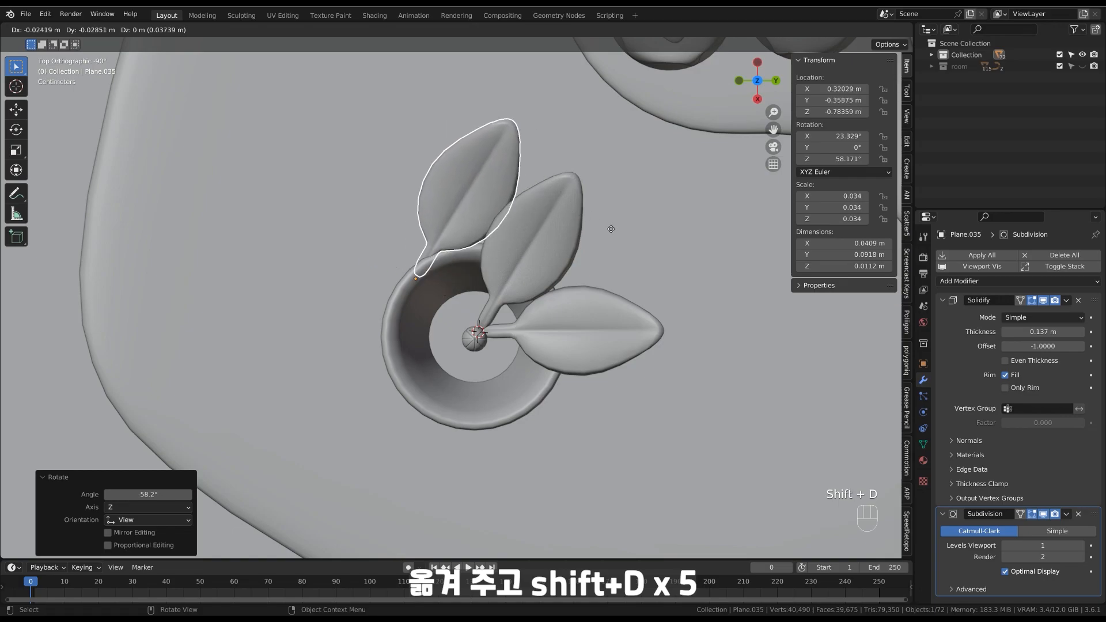
right_click(611, 228)
key(r)
click(552, 226)
Add three more in-place leaf copies, each rotated about 60° further around Z, to close the ring of six.
key(shift+d)
right_click(576, 204)
key(r)
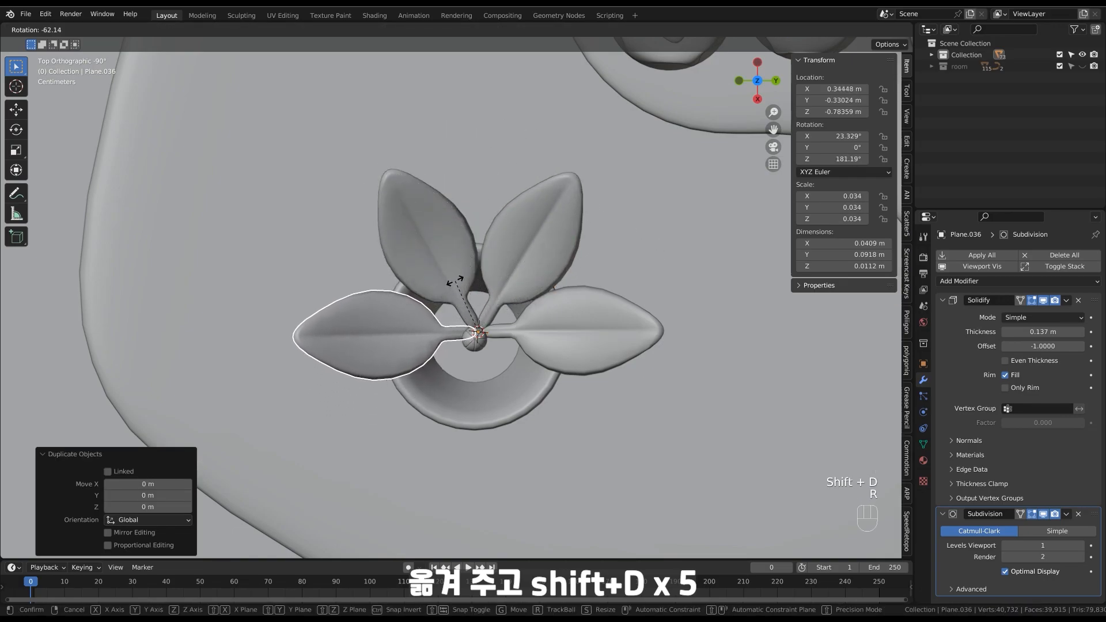
click(455, 282)
key(shift+d)
right_click(617, 224)
key(r)
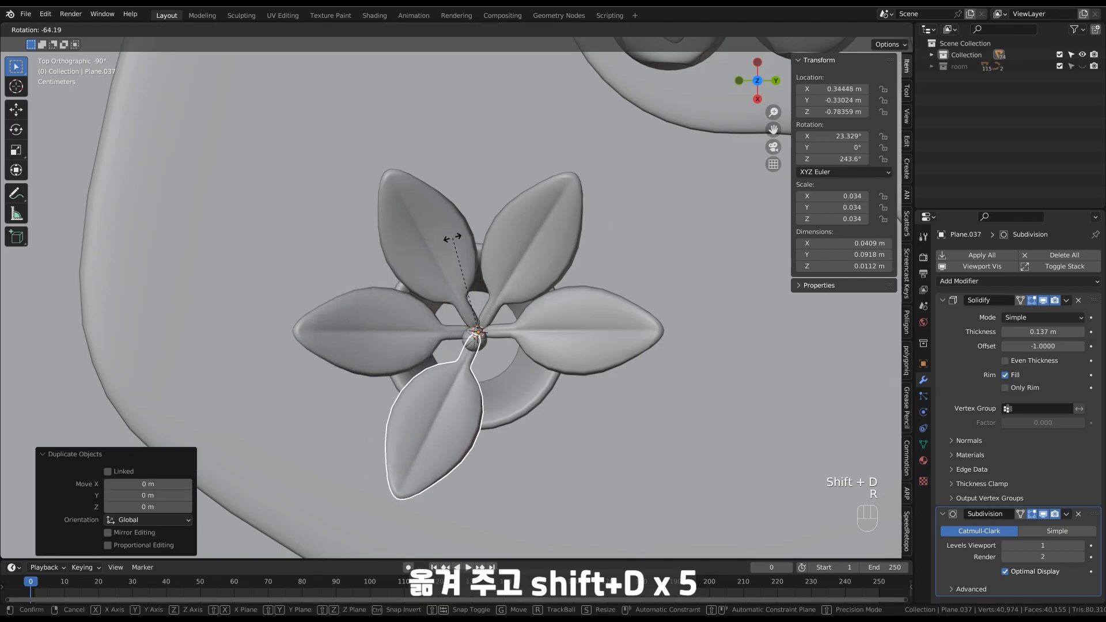
click(458, 237)
key(shift+d)
right_click(613, 241)
key(r)
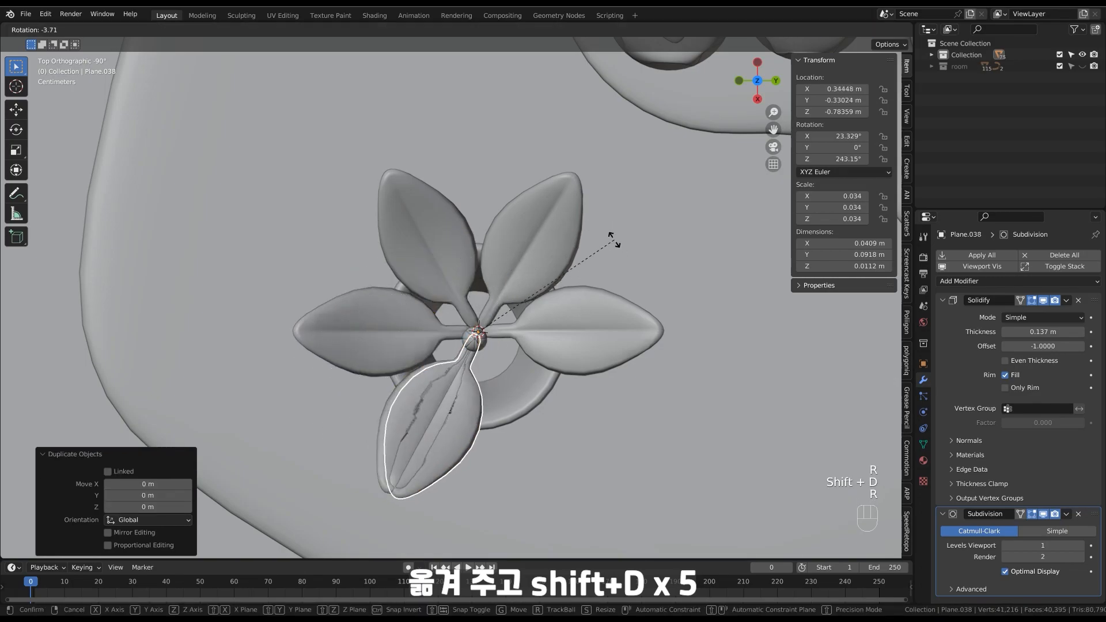
click(476, 198)
Select all six leaves, duplicate them in place, and scale the copies to 0.499.
key(q)
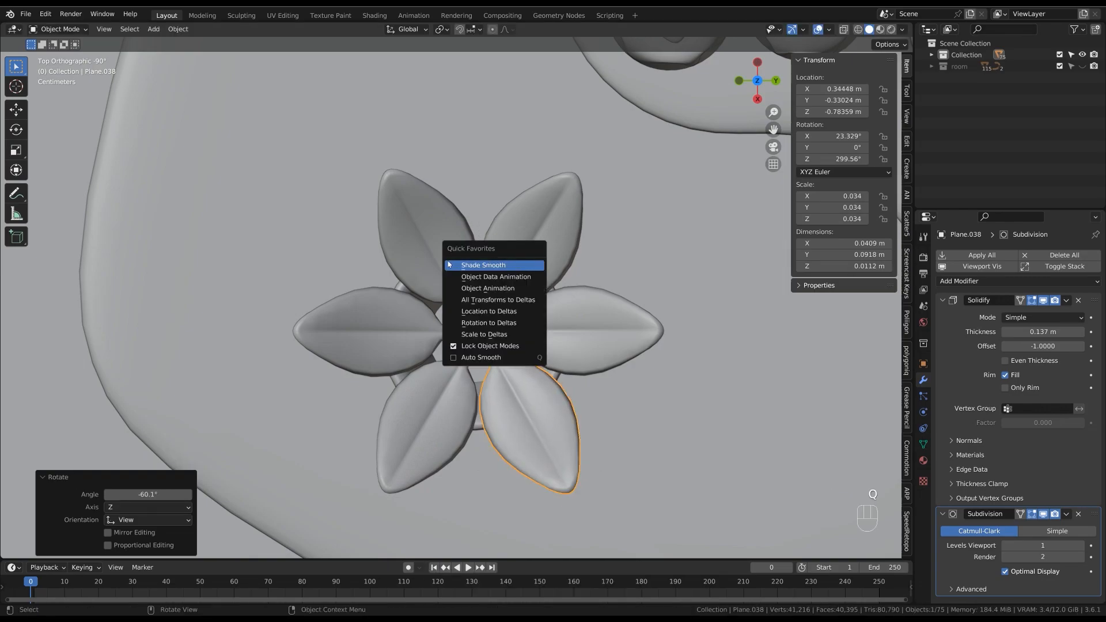
click(425, 208)
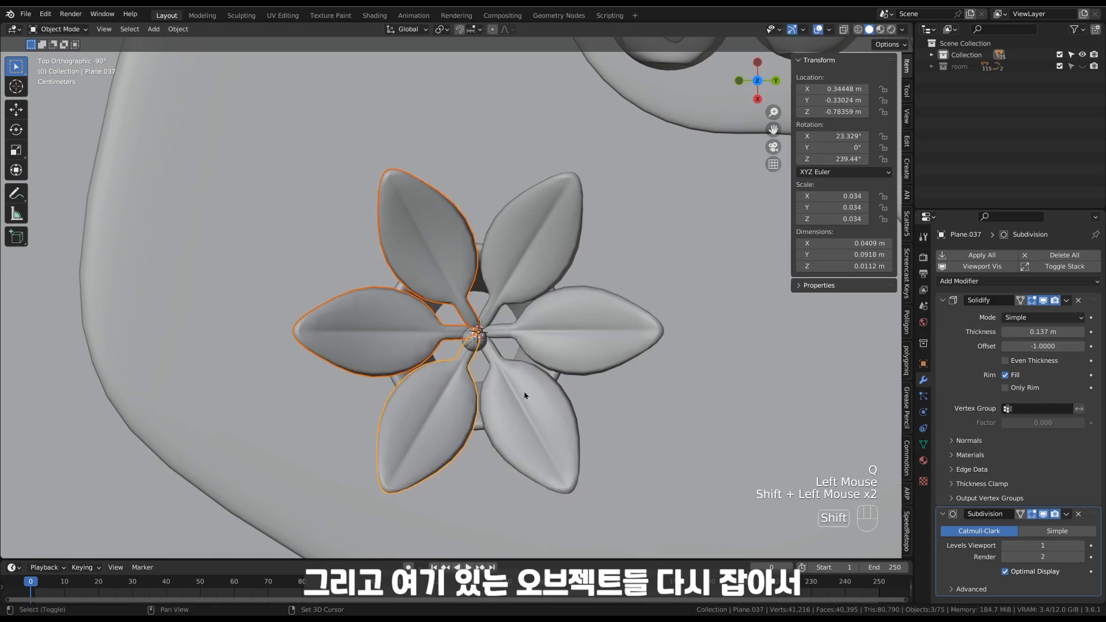
shift+click(592, 308)
key(shift+d)
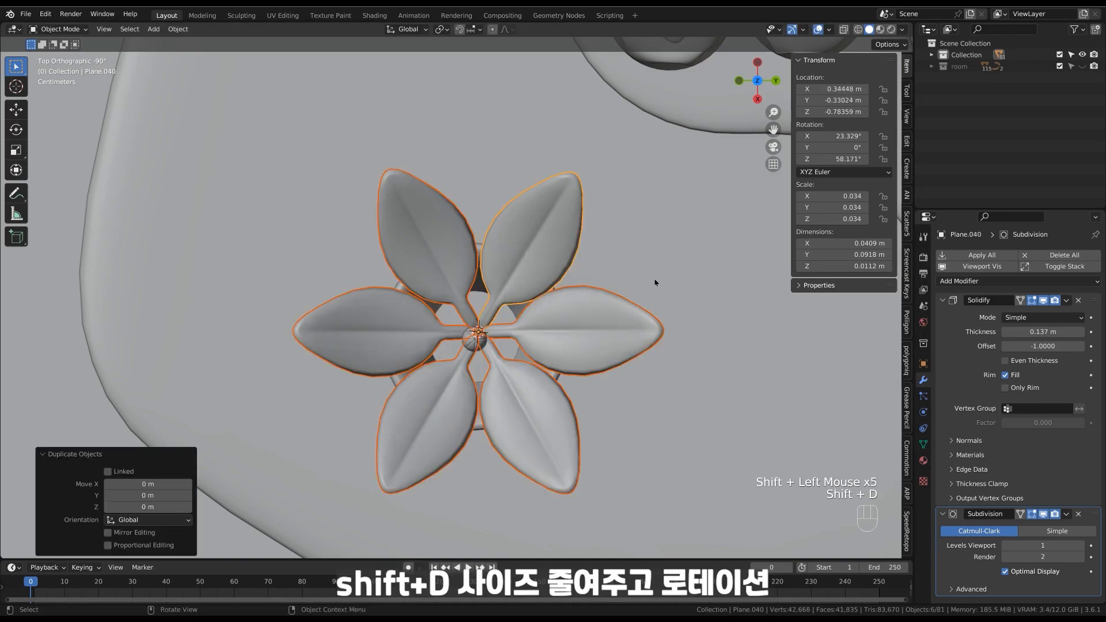
key(s)
click(593, 343)
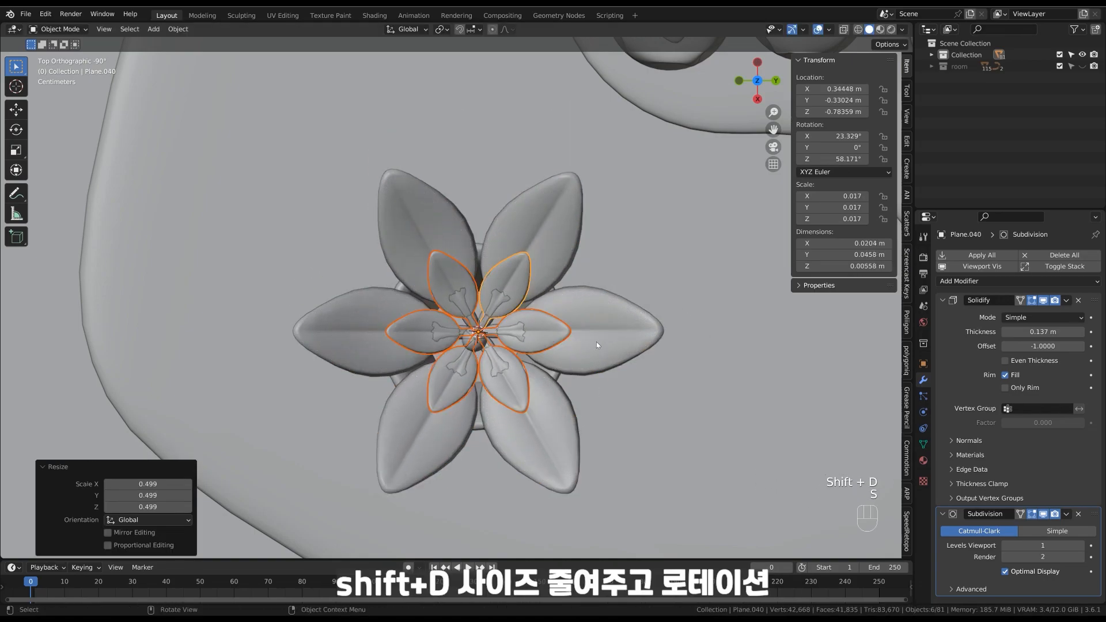
Rotate the smaller leaf ring about 28.1° around Z and raise it about 0.003 m above the large leaves.
key(r)
click(623, 283)
middle_drag(623, 282, 611, 288)
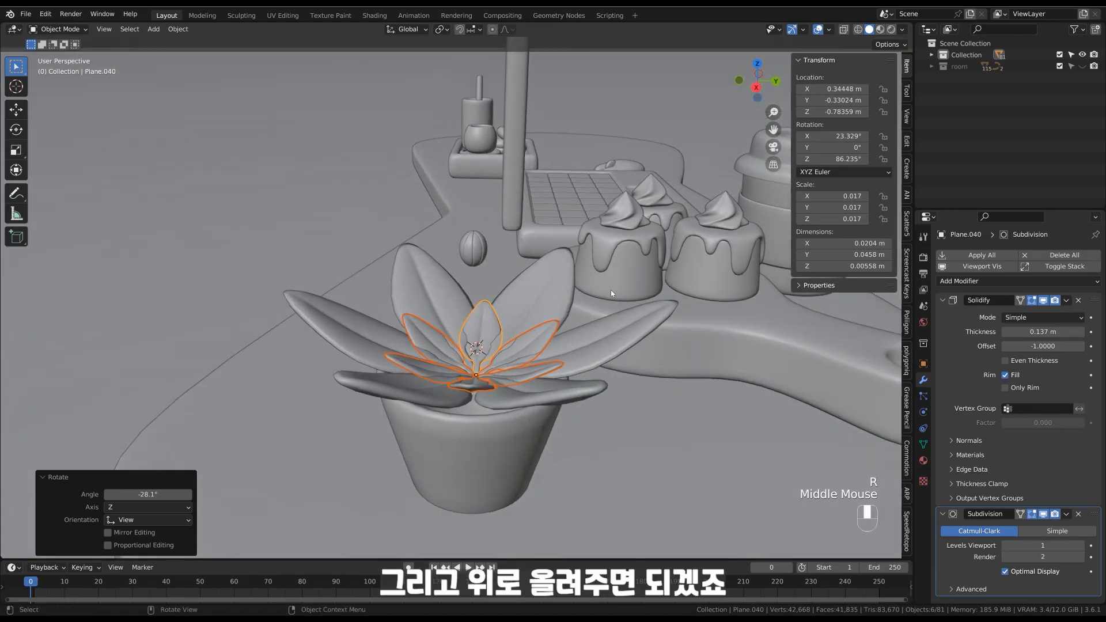
key(g)
key(z)
click(600, 361)
Duplicate the smaller leaf ring, scale the copy down to about 0.78, and raise it 0.00301 m along Z.
middle_drag(599, 361, 602, 346)
key(shift+d)
middle_drag(609, 274, 599, 299)
key(s)
click(597, 316)
key(g)
key(z)
click(598, 292)
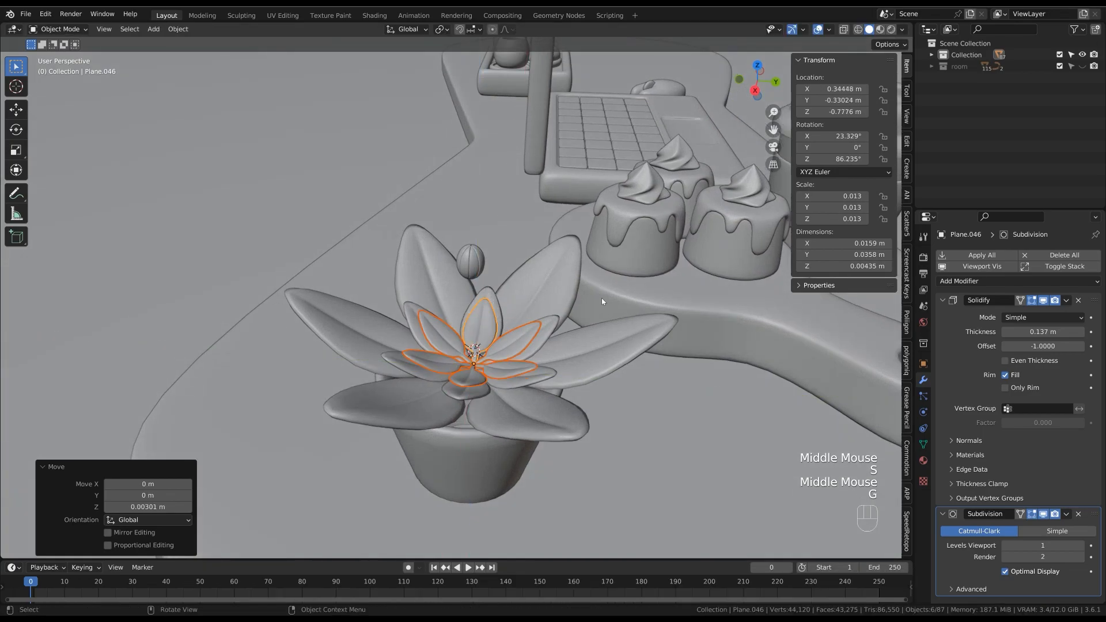
Rotate the topmost leaf ring about 31° around Z to offset it from the ring below.
key(r)
key(z)
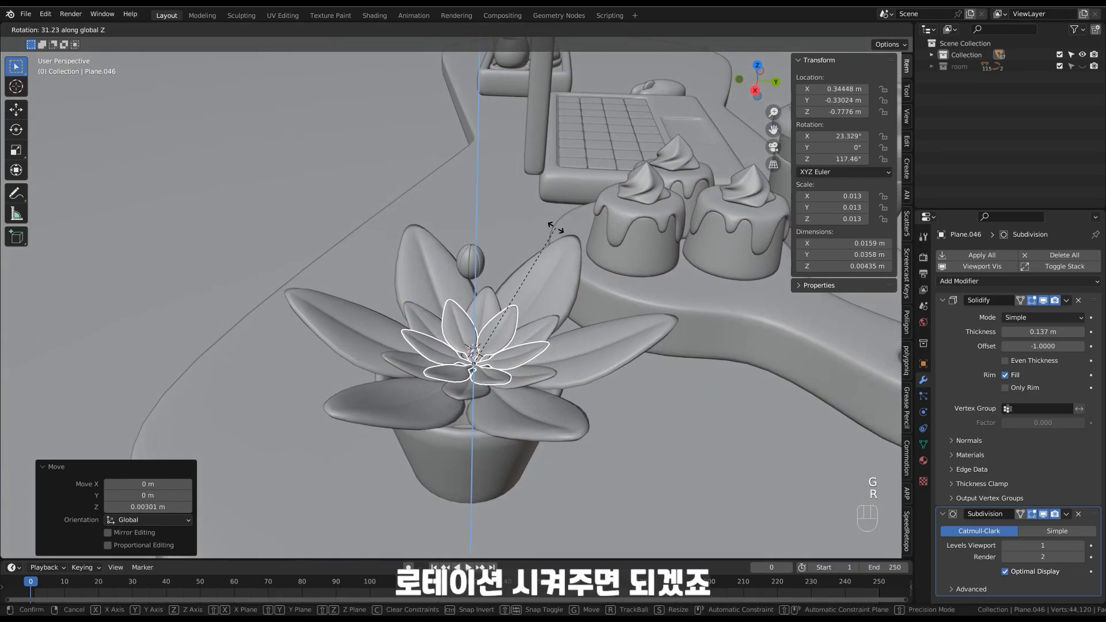
click(558, 222)
Lower the sphere above the plant 0.045427 m along Z and center it between the leaves in top view.
ctrl+middle_drag(558, 222, 583, 290)
click(456, 278)
key(g)
key(z)
click(568, 409)
middle_drag(568, 408, 568, 462)
key(g)
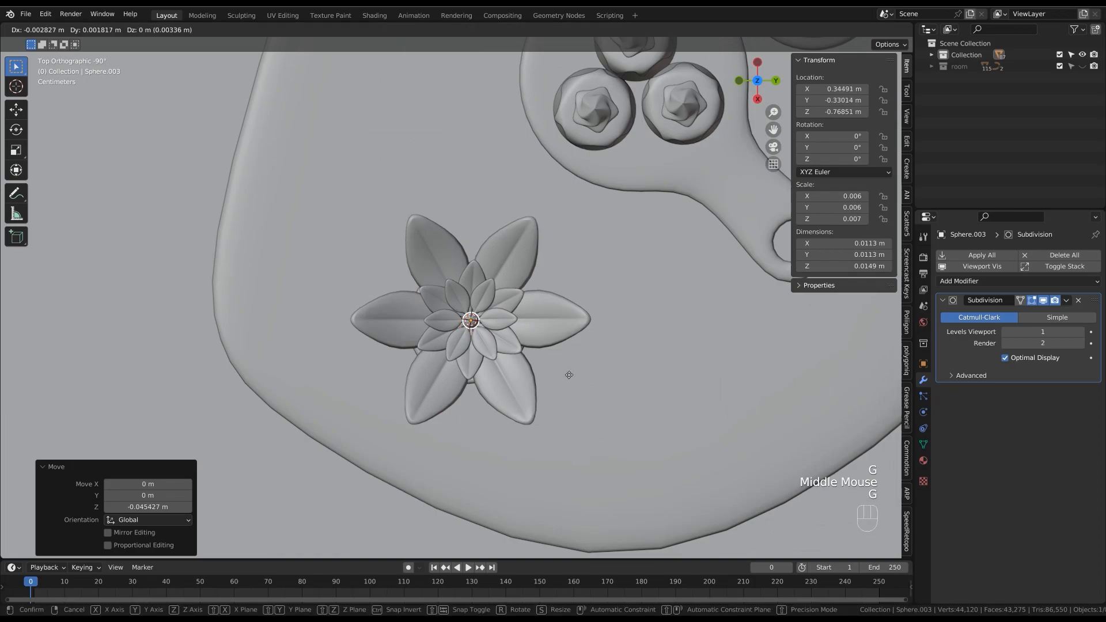
click(569, 378)
Resize the plant's center sphere and adjust its height so that it sits among the innermost leaves.
middle_drag(570, 378, 595, 332)
key(s)
click(596, 353)
key(g)
key(z)
click(588, 342)
Scale in the pot's upper vertices so that the rim is about 0.07 m wide.
middle_drag(562, 372, 559, 368)
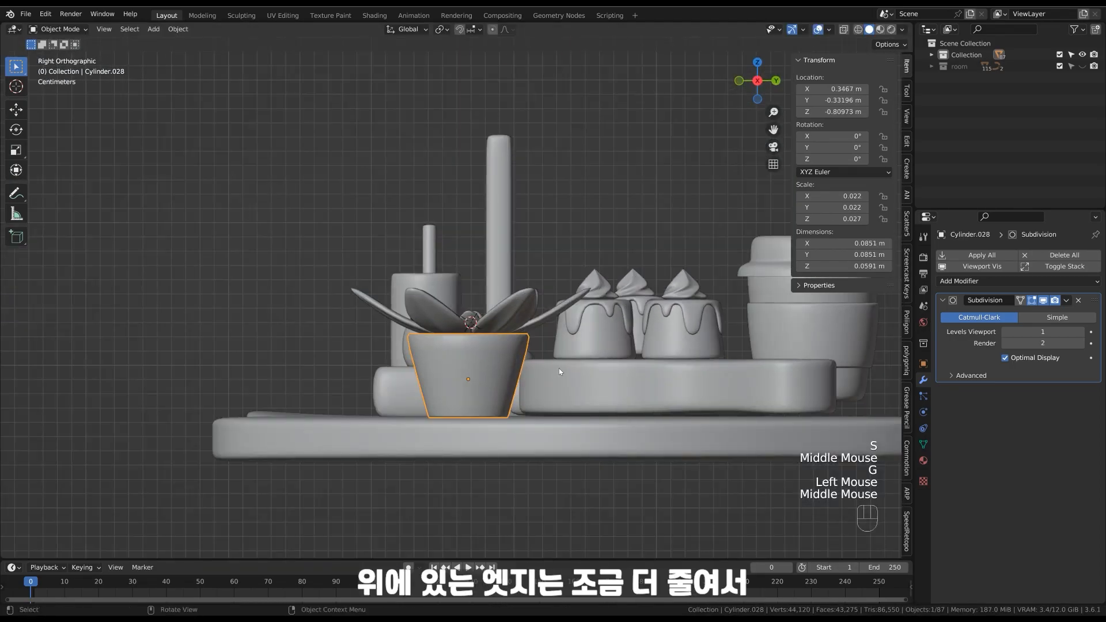
key(Tab)
key(alt+z)
drag(357, 275, 677, 363)
key(s)
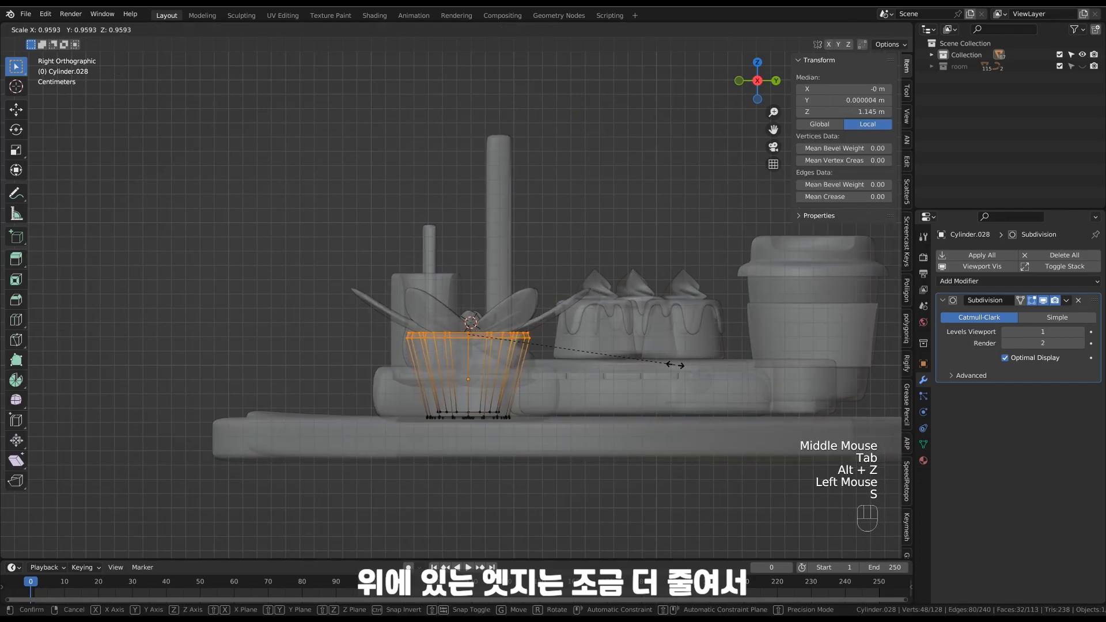
click(650, 364)
key(Tab)
key(alt+z)
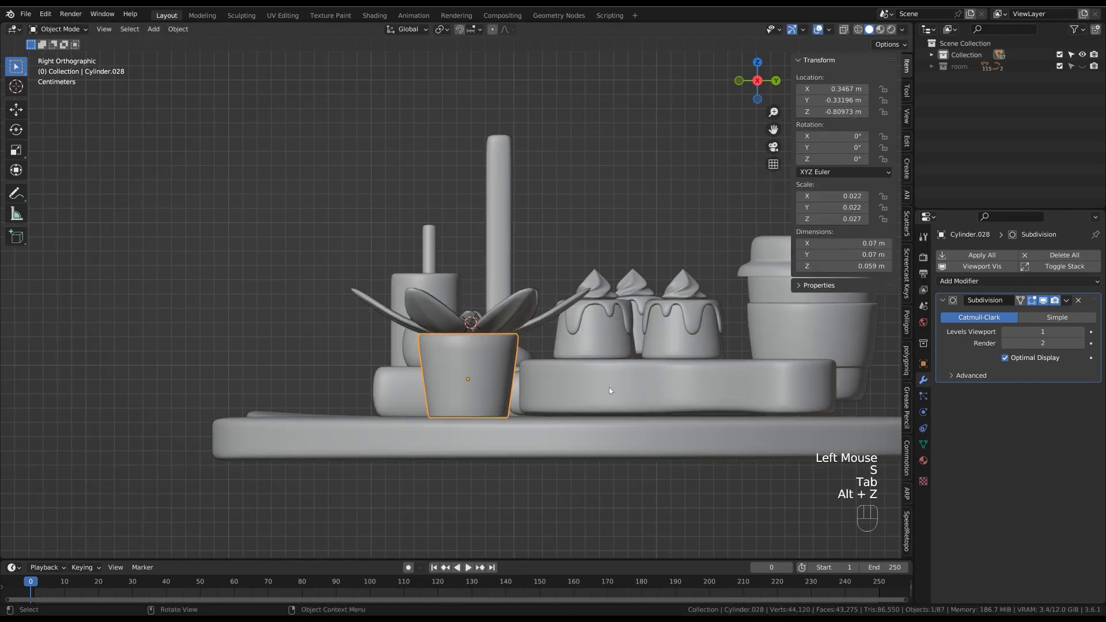
Select the six large outer leaves and scale them down together.
middle_drag(610, 376, 528, 297)
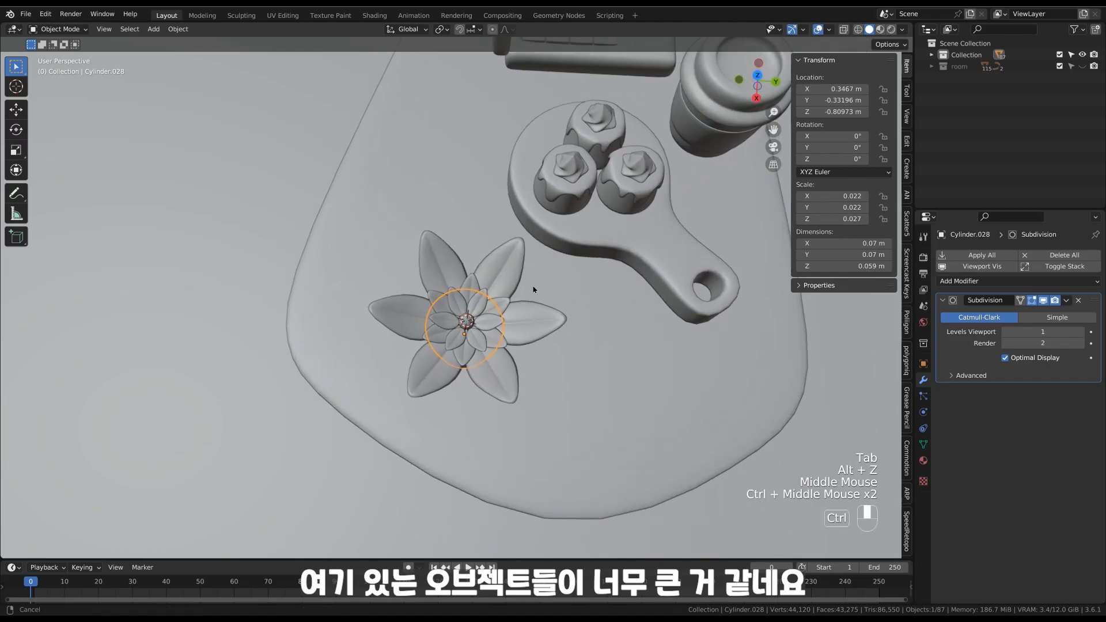
click(542, 374)
shift+click(535, 337)
shift+click(389, 325)
shift+click(588, 354)
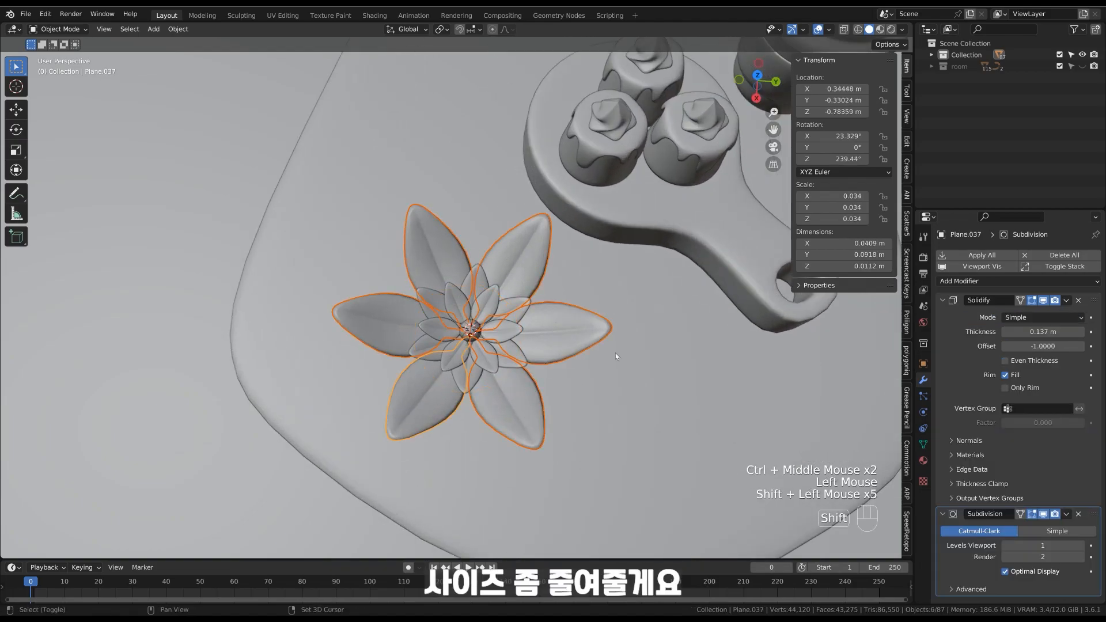
key(s)
click(629, 345)
Scale the pot uniformly to 0.858.
ctrl+middle_drag(632, 336, 594, 351)
click(605, 400)
shift+middle_drag(501, 375, 525, 340)
ctrl+middle_drag(525, 339, 598, 389)
click(501, 380)
ctrl+middle_drag(543, 321, 530, 365)
key(s)
click(605, 345)
Stretch the pot to 1.143 along Z and raise it slightly to rest on the tabletop.
key(s)
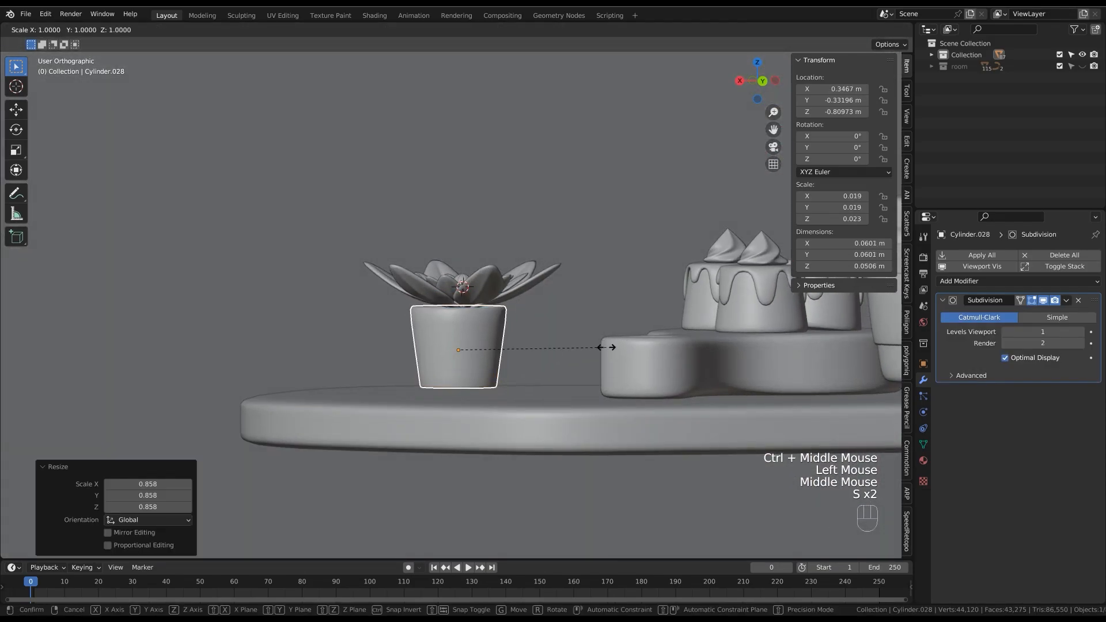
key(z)
click(620, 398)
key(g)
key(z)
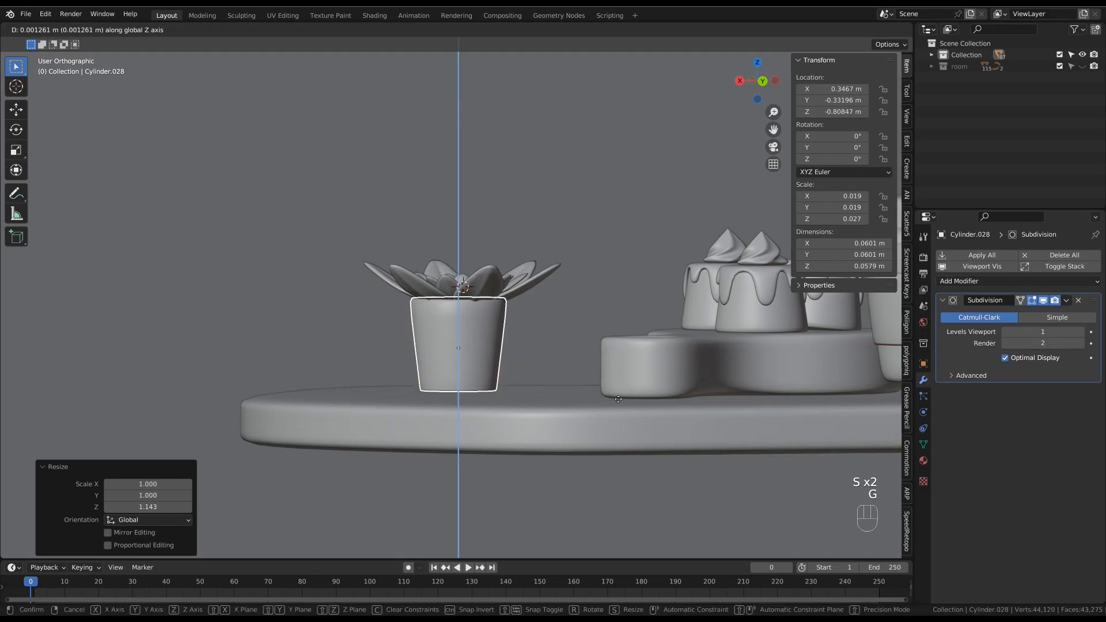
click(617, 397)
Add a loop cut around the pot's middle and scale it out about 1.57 to give the pot a rounded belly.
key(Tab)
key(ctrl+r)
click(507, 346)
right_click(507, 345)
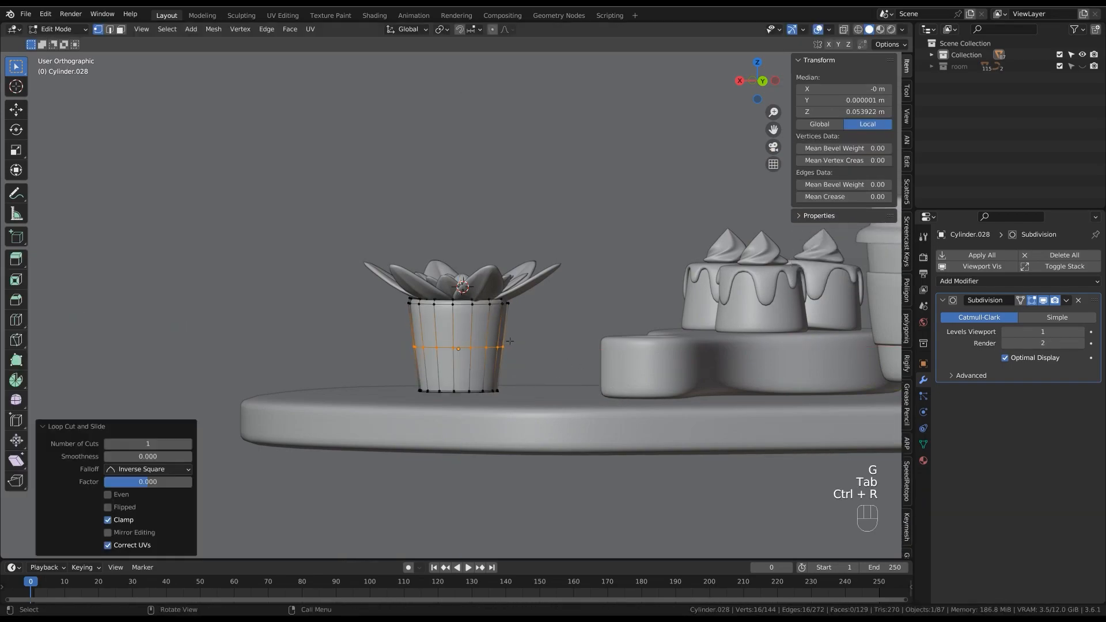
key(s)
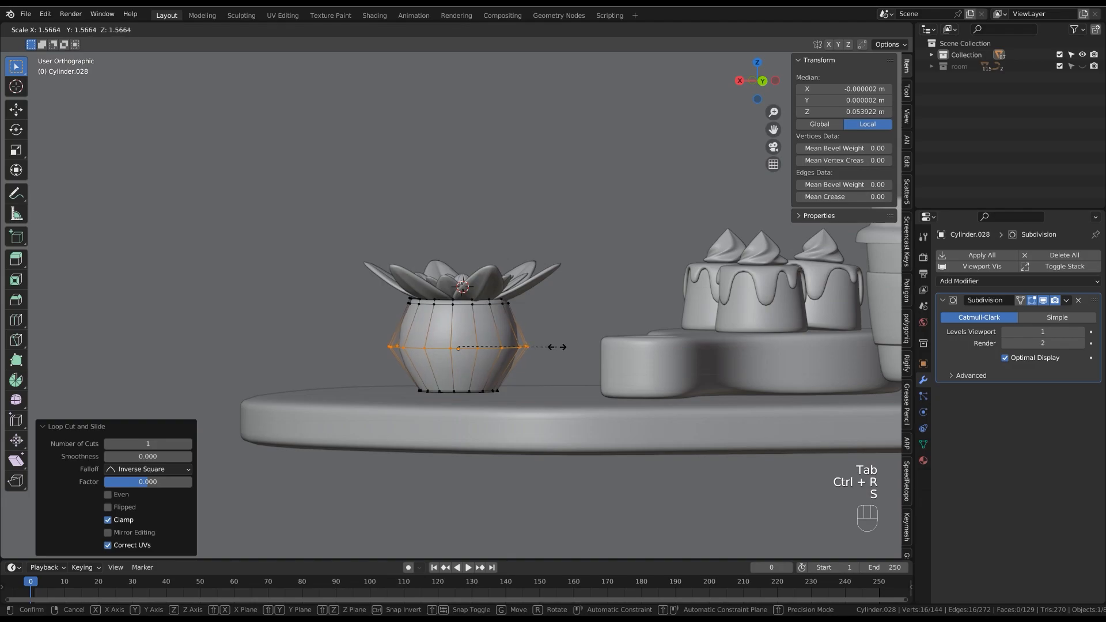
click(558, 346)
key(Tab)
Select the whole potted plant and move it in top view to the free table corner behind the cake board.
click(585, 260)
ctrl+middle_drag(585, 262, 582, 312)
middle_drag(547, 276, 611, 377)
drag(402, 333, 595, 396)
middle_drag(594, 396, 585, 323)
key(g)
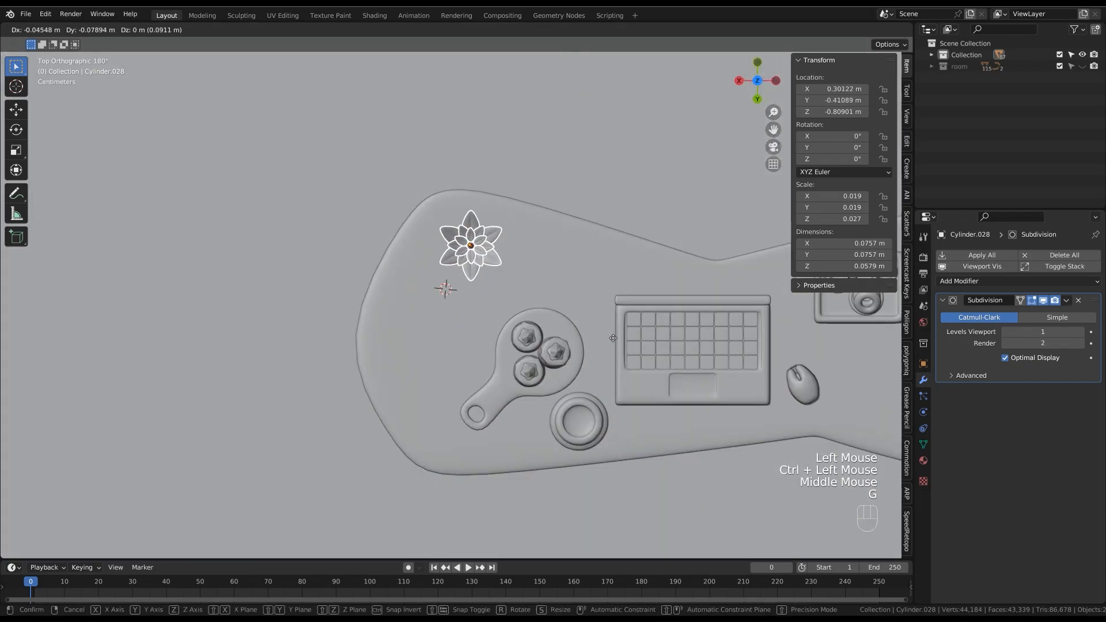
click(612, 277)
click(613, 278)
Leave the isolated view of the table and make the room collection visible in the viewport.
ctrl+middle_drag(612, 277, 618, 374)
ctrl+middle_drag(618, 375, 629, 327)
click(629, 327)
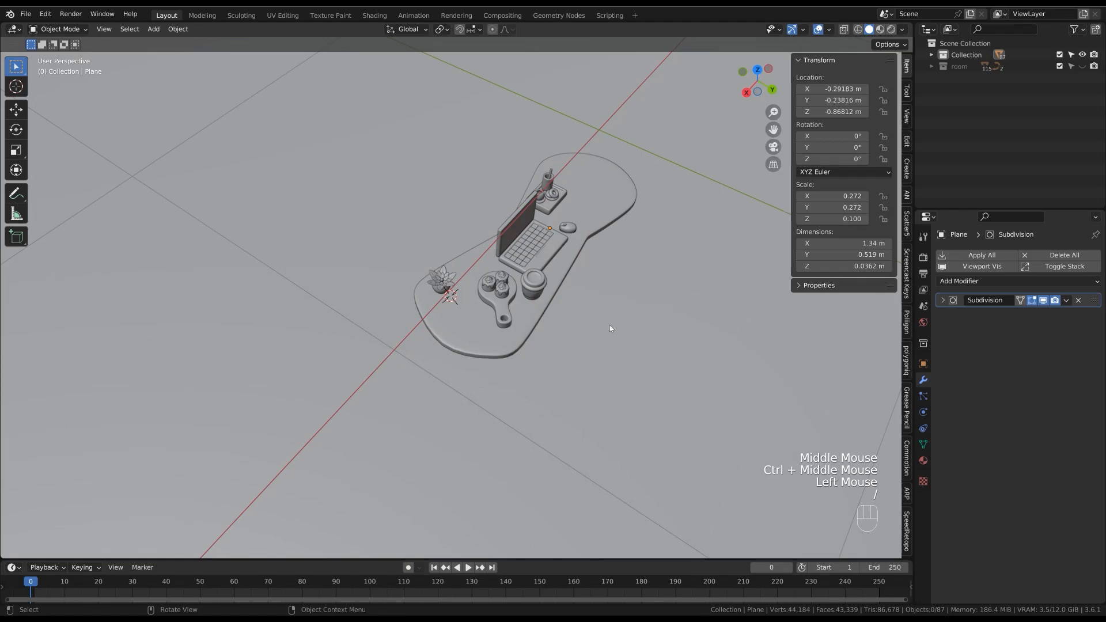
click(610, 329)
click(1082, 66)
Duplicate the mug with its handle and saucer and move the copy along X and Y to the round side table.
ctrl+middle_drag(605, 292, 733, 313)
click(355, 314)
middle_drag(355, 313, 336, 346)
shift+click(336, 344)
ctrl+middle_drag(369, 311, 593, 354)
shift+middle_drag(594, 354, 583, 395)
key(shift+d)
key(x)
click(779, 403)
key(g)
key(y)
click(781, 333)
Adjust the copied mug set's height along Z so that the saucer rests on the side table.
middle_drag(778, 340, 675, 306)
shift+middle_drag(679, 415, 689, 349)
key(g)
key(z)
right_click(678, 301)
key(g)
key(z)
click(679, 326)
Resize the copied mug set and reposition it within the side table's round top.
key(s)
click(772, 360)
shift+middle_drag(774, 357, 668, 341)
ctrl+middle_drag(668, 341, 594, 302)
shift+middle_drag(640, 242, 667, 322)
key(g)
click(621, 298)
key(g)
click(612, 269)
Fine-tune the mug set's scale and shift it 0.011759 m along negative Y.
key(s)
click(652, 263)
key(g)
click(645, 264)
Rotate the mug set about 103.8° around Z to show its handle and move it 0.012054 m in X and -0.002448 m in Y.
key(r)
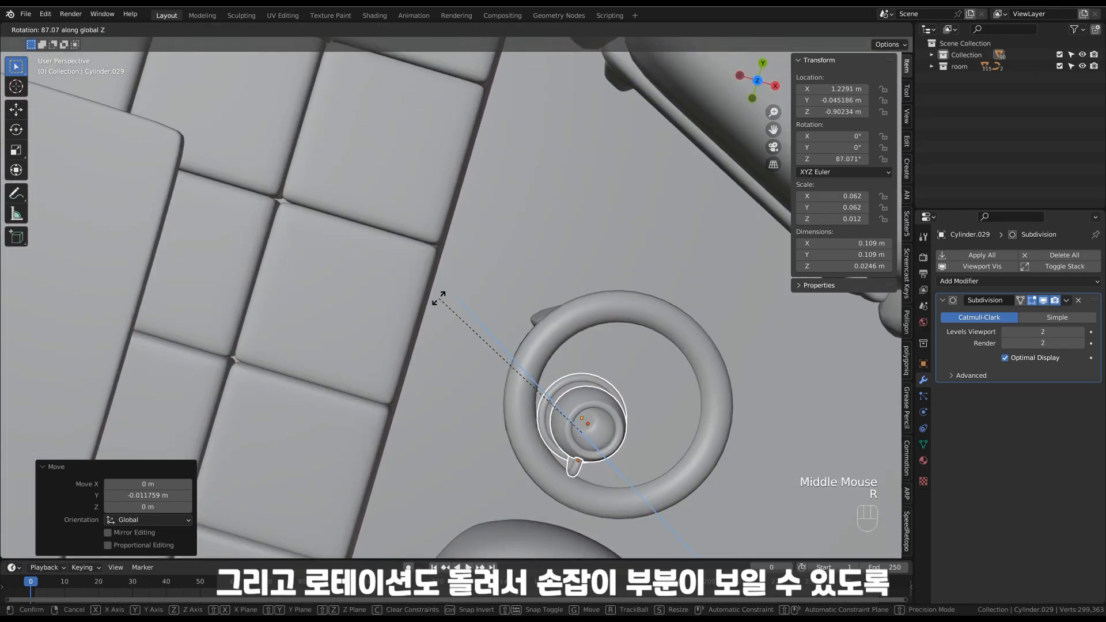
click(425, 354)
shift+middle_drag(640, 393, 595, 395)
key(g)
click(621, 355)
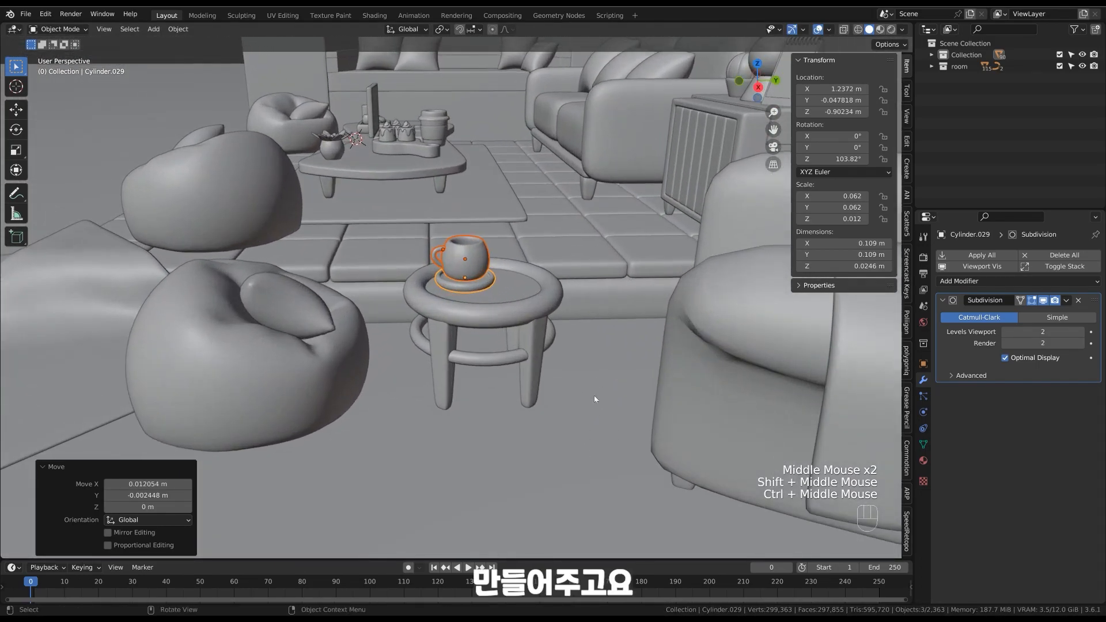
Raise the mug set on the side table 0.004895 m along Z.
key(g)
key(z)
click(593, 393)
ctrl+middle_drag(606, 355, 544, 334)
middle_drag(544, 334, 429, 269)
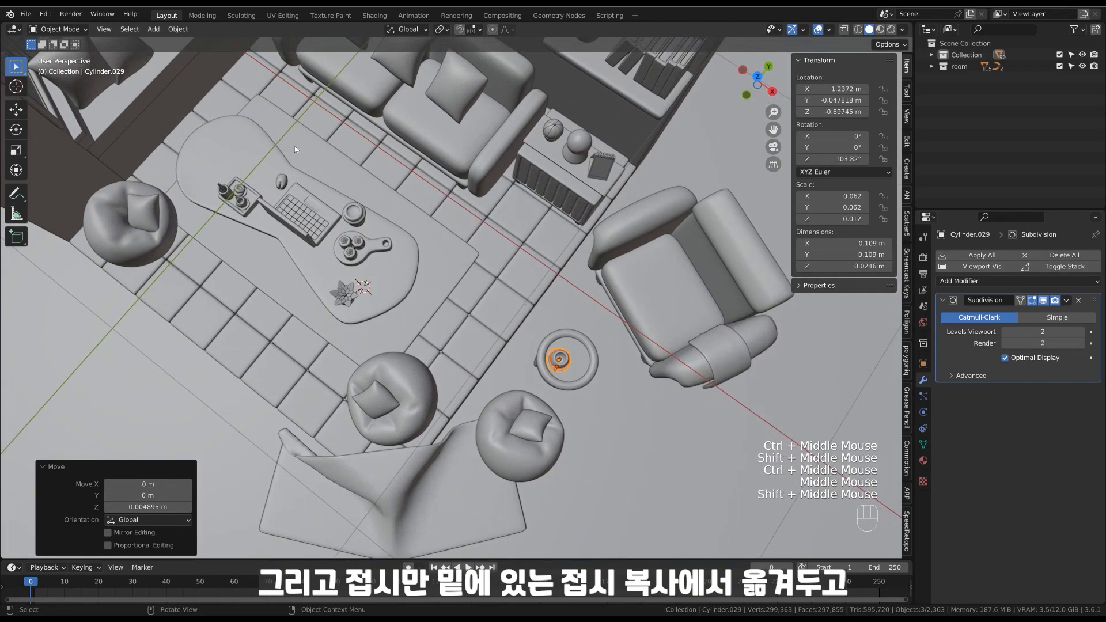
Duplicate the mug's saucer and place the copy beside it on the side table, keeping its height unchanged.
click(250, 195)
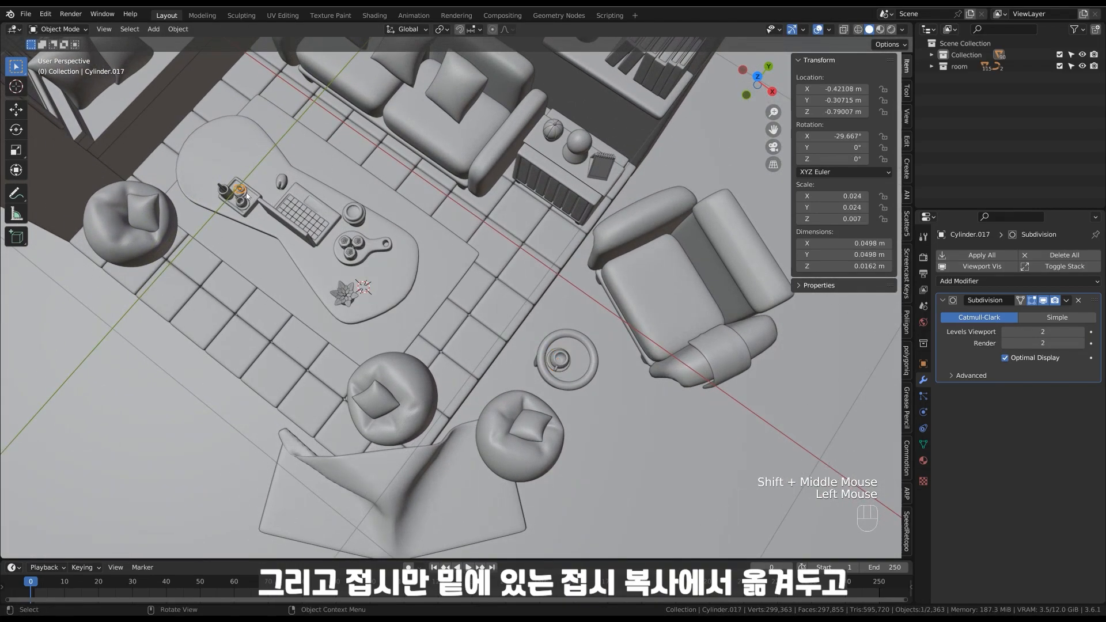
click(567, 373)
key(shift+d)
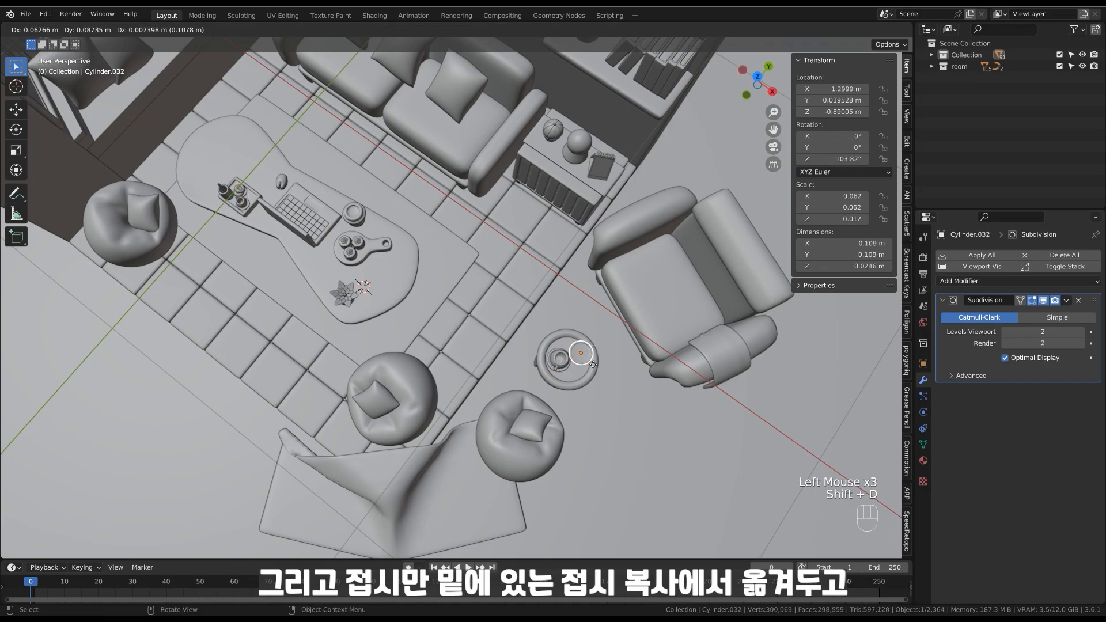
right_click(593, 364)
middle_drag(618, 369, 590, 388)
key(g)
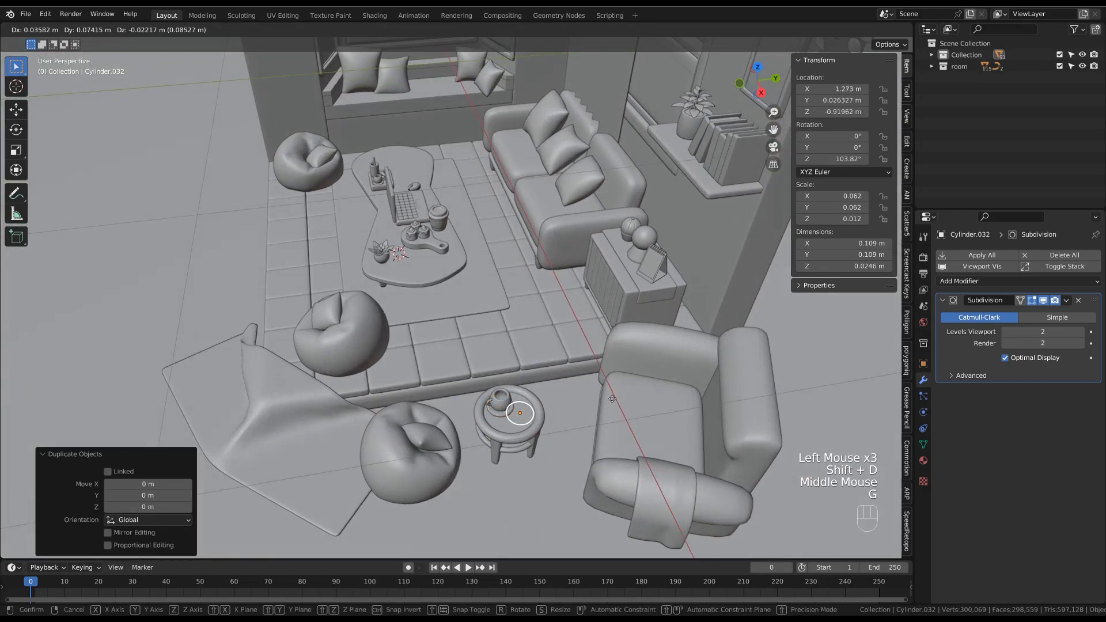
key(shift+z)
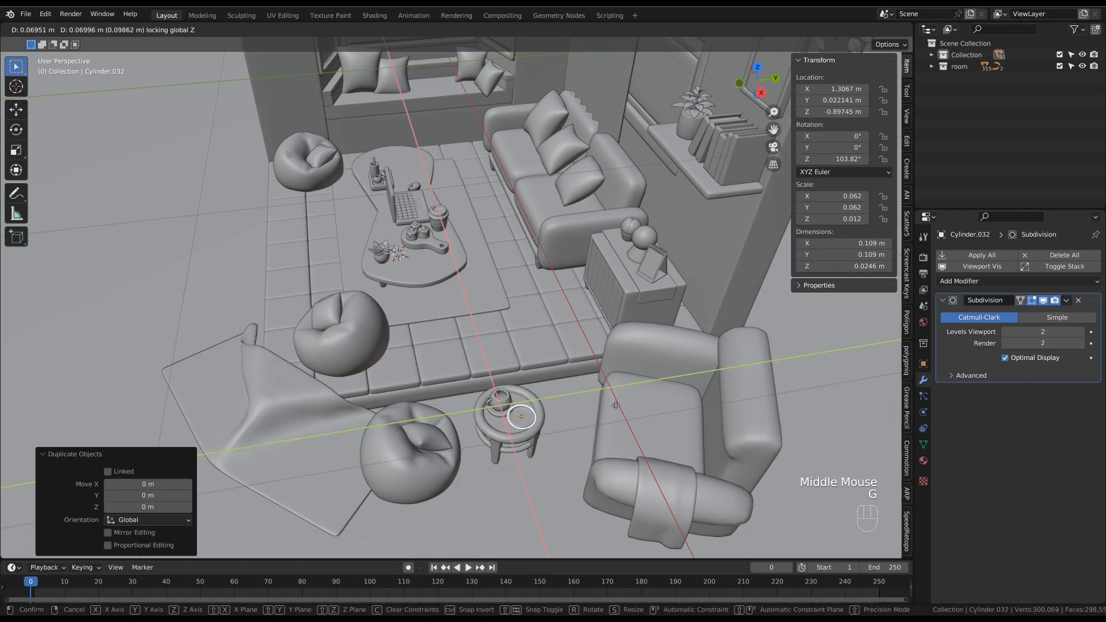
click(616, 407)
click(618, 407)
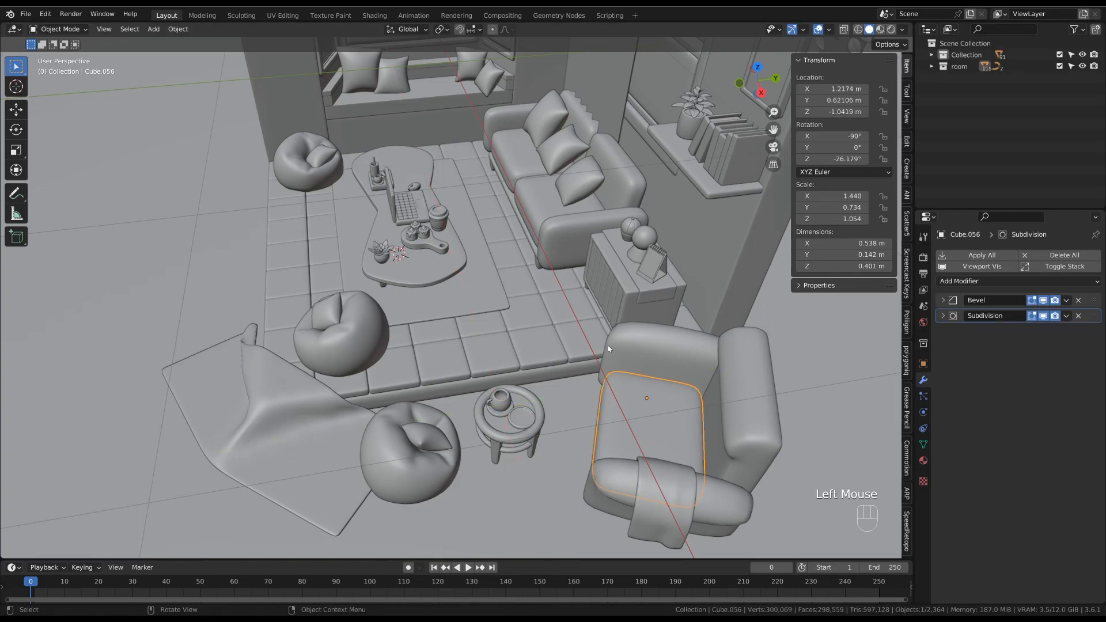
Duplicate a dessert from the coffee table's board, offset it 1.1242 m along X and about 0.2 m along Y over the empty saucer.
click(427, 234)
shift+click(417, 231)
middle_drag(438, 242, 590, 341)
shift+click(390, 249)
key(shift+d)
key(x)
click(781, 314)
key(g)
key(y)
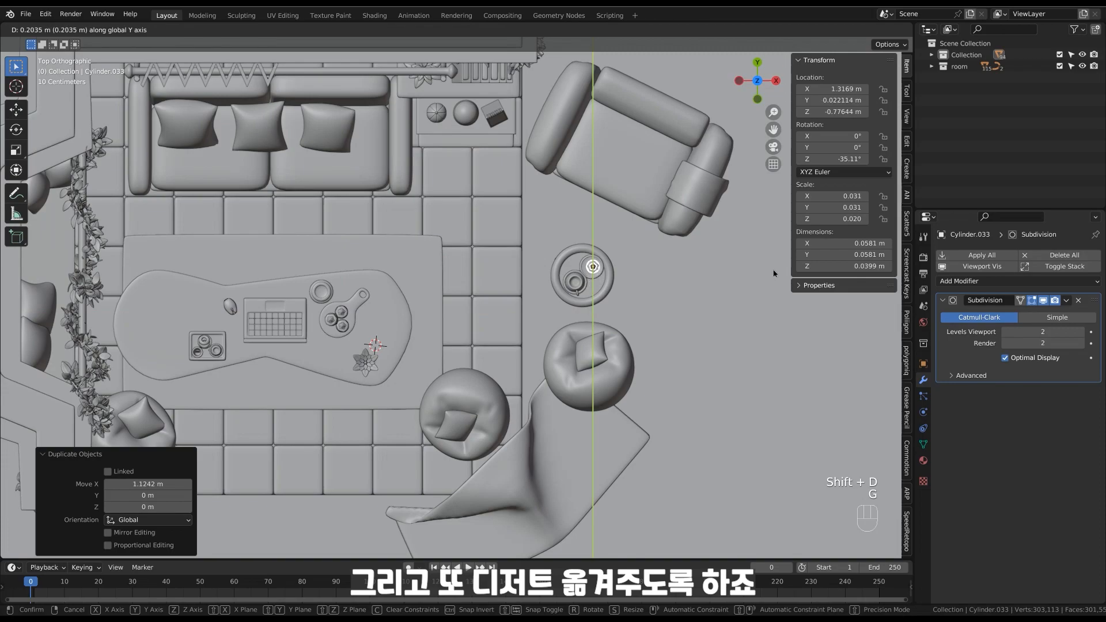
click(773, 270)
Resize the copied dessert to suit the empty saucer and lower it along Z towards the side table.
key(s)
click(835, 323)
alt+middle_drag(736, 262, 686, 228)
key(g)
key(z)
click(696, 305)
Fine-tune the copied dessert's position so that it sits centred on its saucer.
middle_drag(676, 373, 668, 334)
key(KP_Decimal)
middle_drag(668, 334, 551, 414)
key(g)
key(g)
click(655, 383)
middle_drag(550, 414, 549, 362)
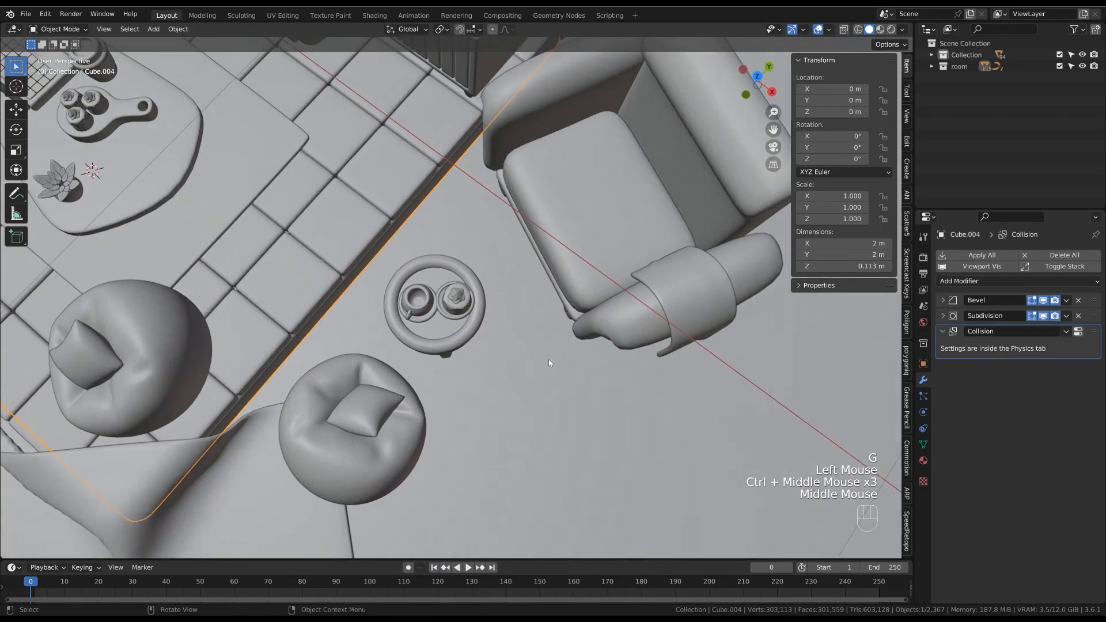
Shift the mug and its saucer slightly away from the dessert's saucer on the side table.
click(424, 304)
middle_drag(447, 311, 496, 314)
middle_drag(496, 313, 495, 314)
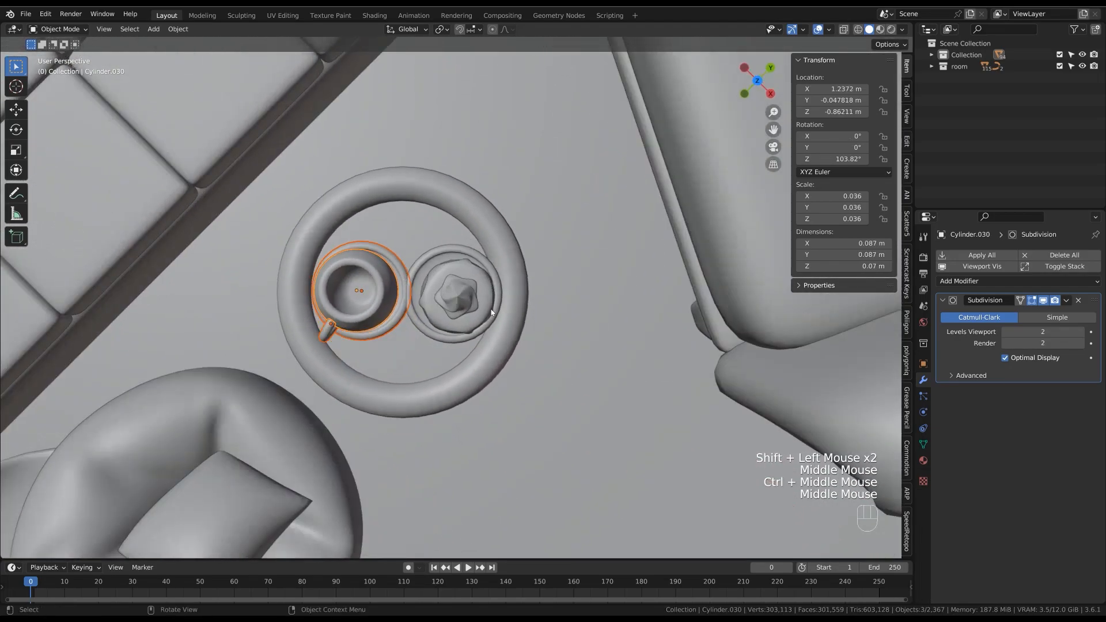
key(g)
click(478, 327)
Select only the dessert and its saucer and move them together slightly inward from the side table's rim.
click(538, 262)
click(489, 266)
shift+click(464, 278)
drag(417, 227, 470, 331)
ctrl+click(492, 214)
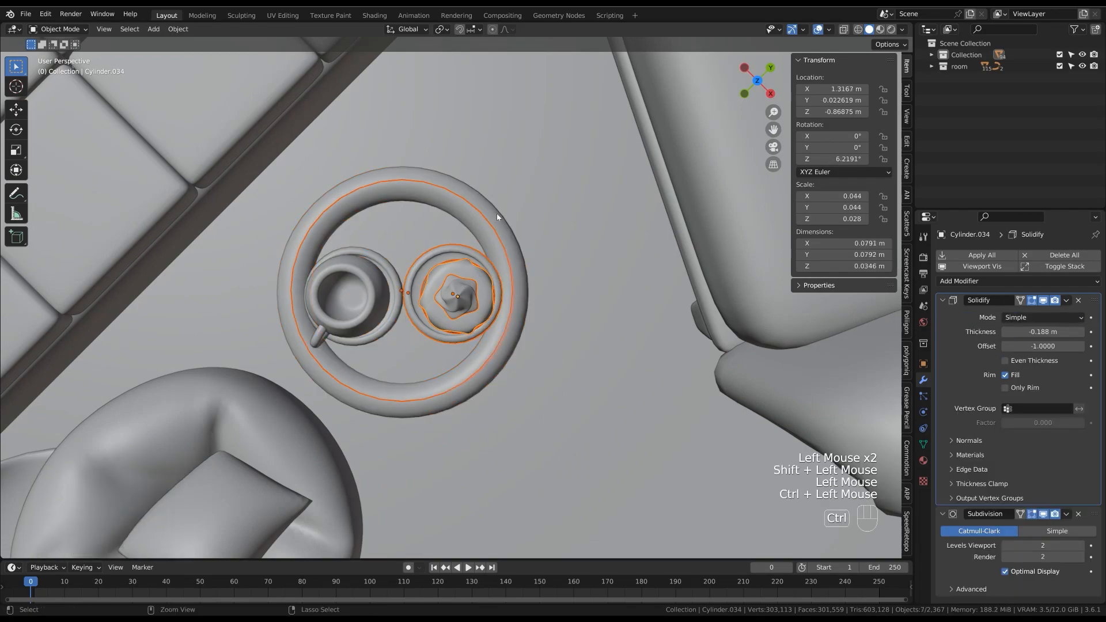
ctrl+click(529, 254)
key(g)
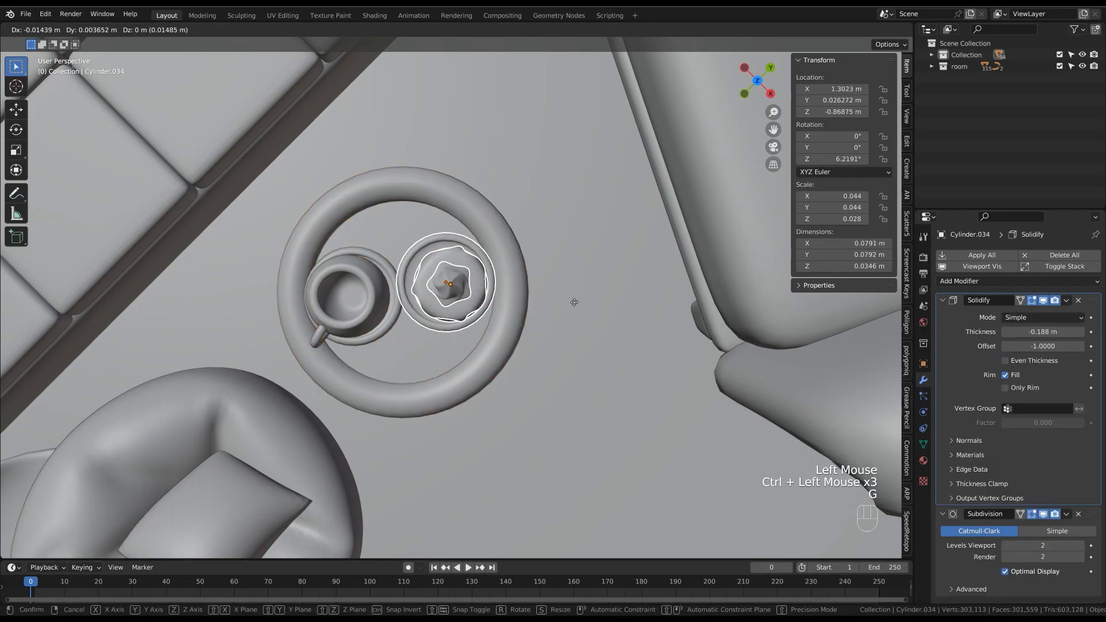
click(571, 306)
Examine the side table arrangement and the complete room scene from several distances.
ctrl+middle_drag(596, 204, 599, 356)
click(599, 356)
ctrl+middle_drag(613, 306, 532, 519)
ctrl+middle_drag(526, 378, 541, 253)
shift+middle_drag(567, 253, 579, 365)
ctrl+middle_drag(579, 366, 576, 314)
click(609, 306)
shift+middle_drag(576, 314, 569, 373)
shift+middle_drag(580, 237, 645, 355)
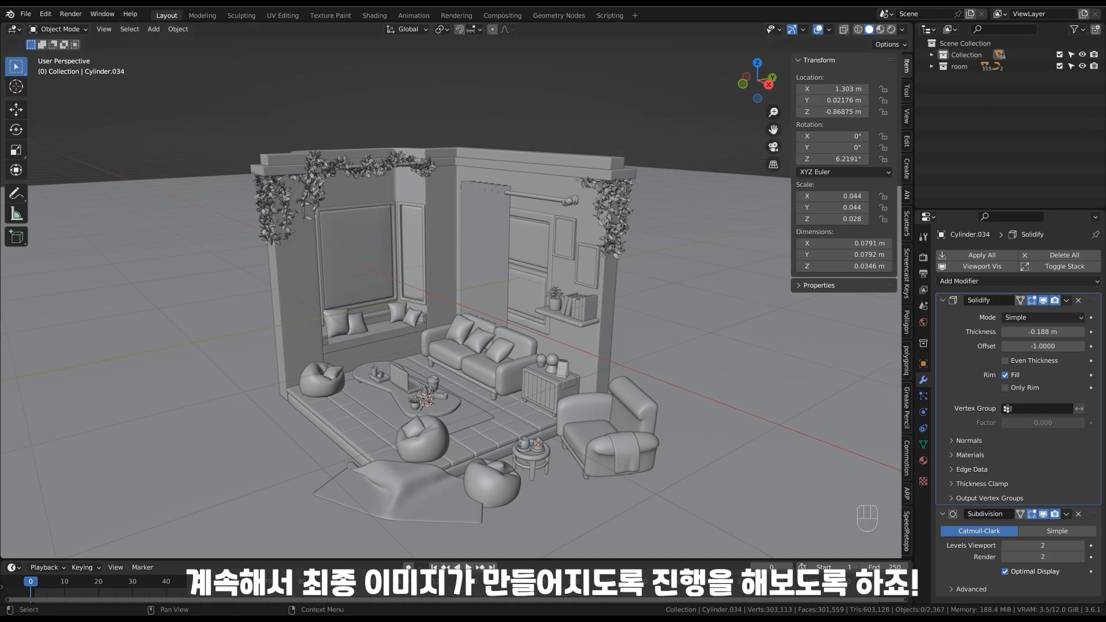
Save the room scene file.
key(ctrl+s)
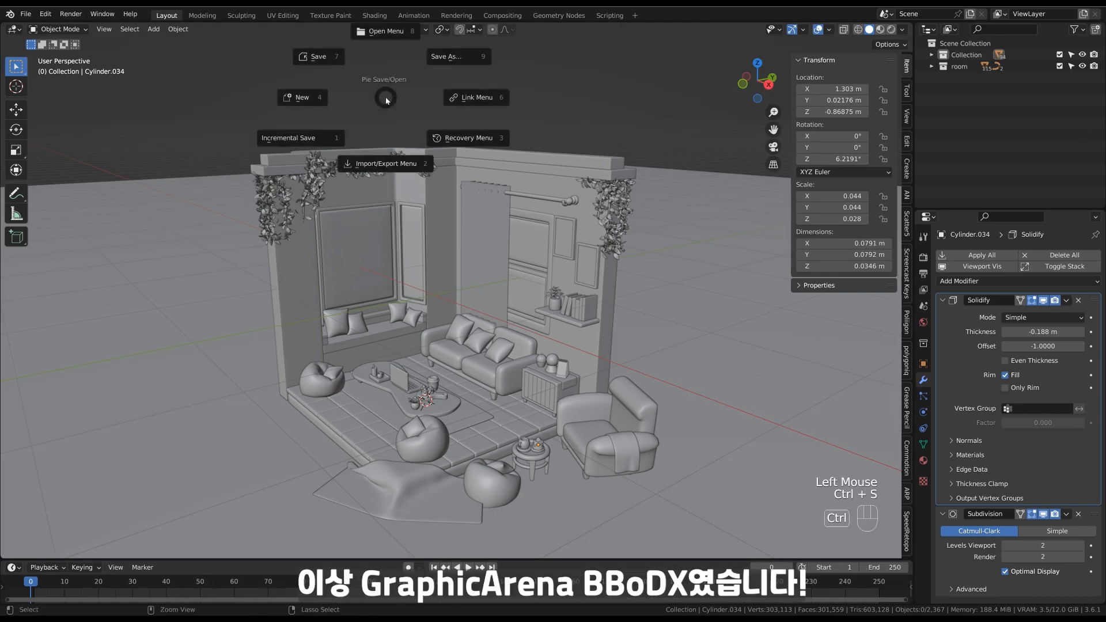